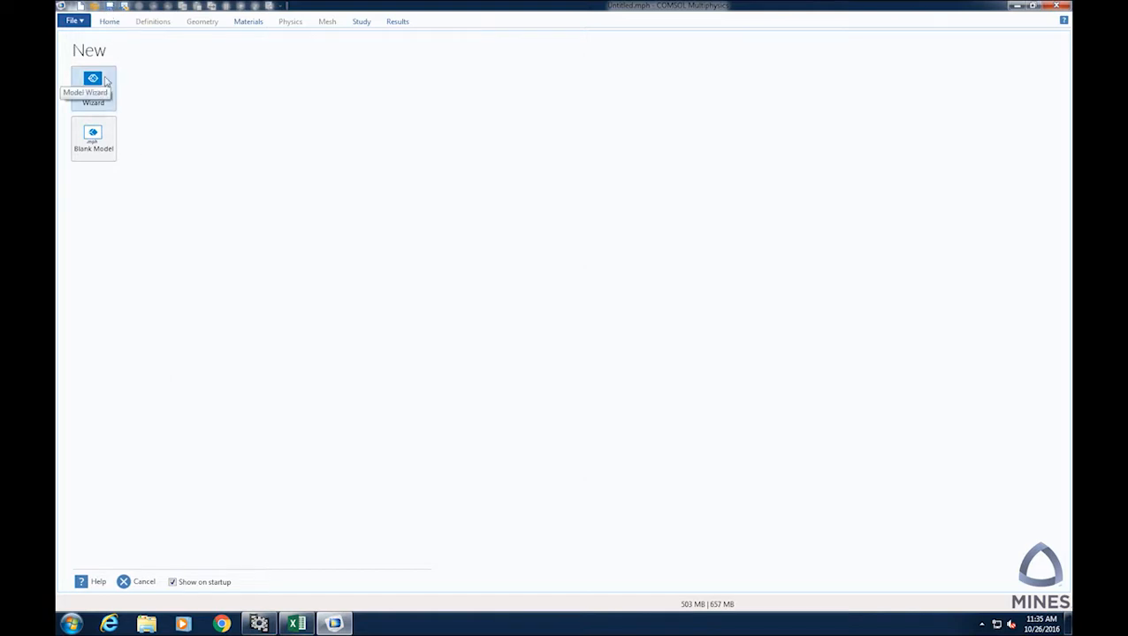
# Switch to COMSOL Multiphysics by searching the installed programs for "comsol".
pyautogui.click(103, 80)
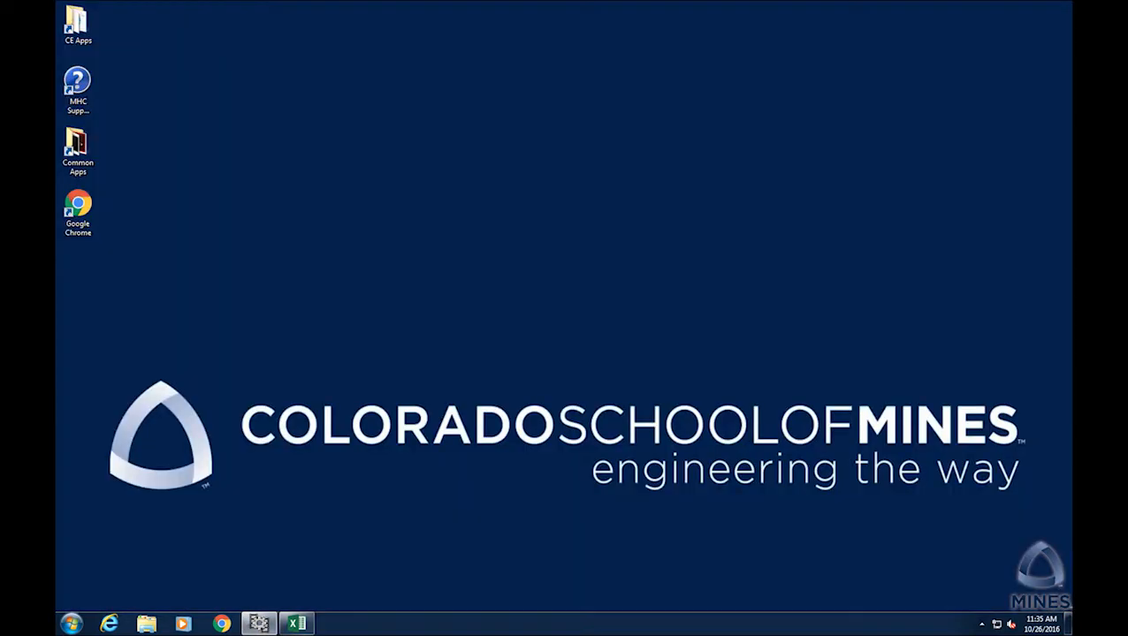
pyautogui.click(71, 624)
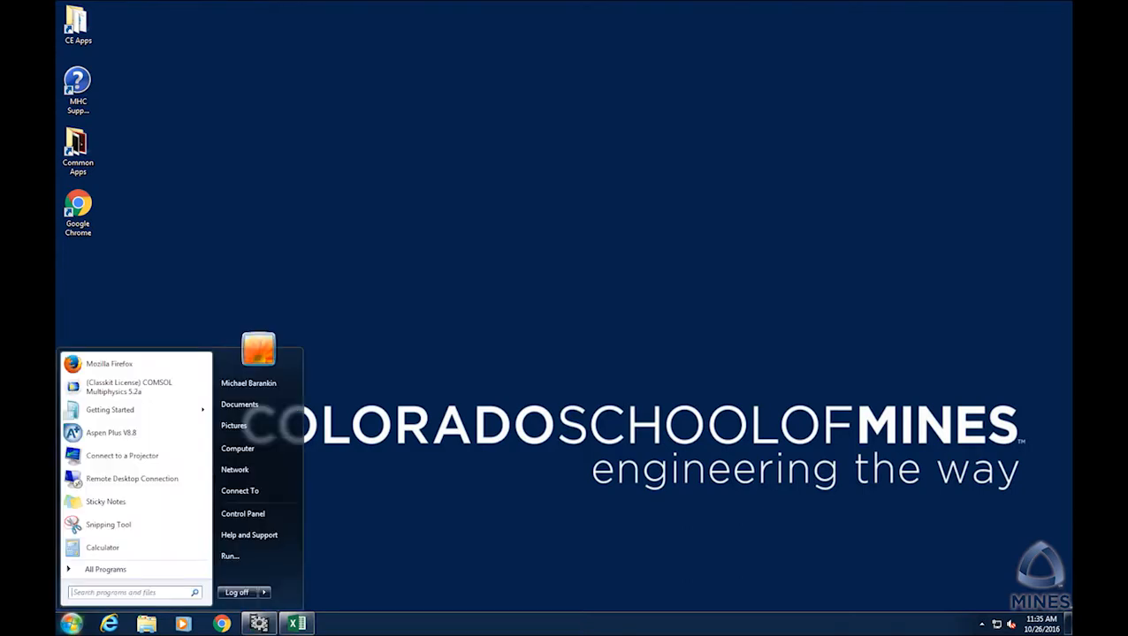
pyautogui.write('comsol')
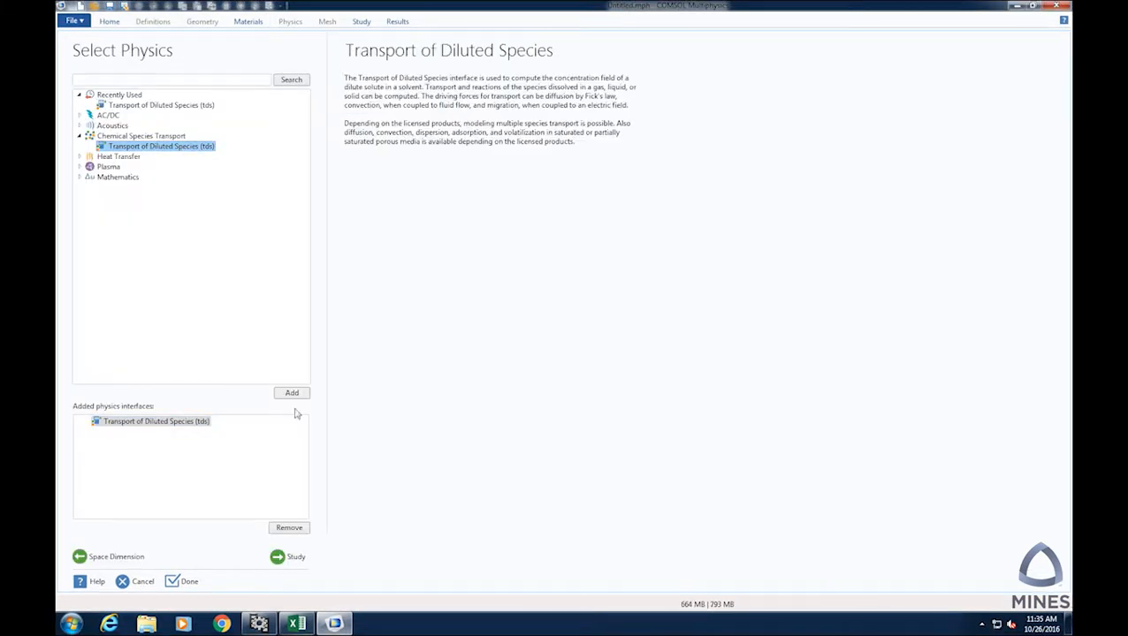
# Add a single Transport of Diluted Species physics interface to the model and remove the duplicate interface.
pyautogui.click(302, 400)
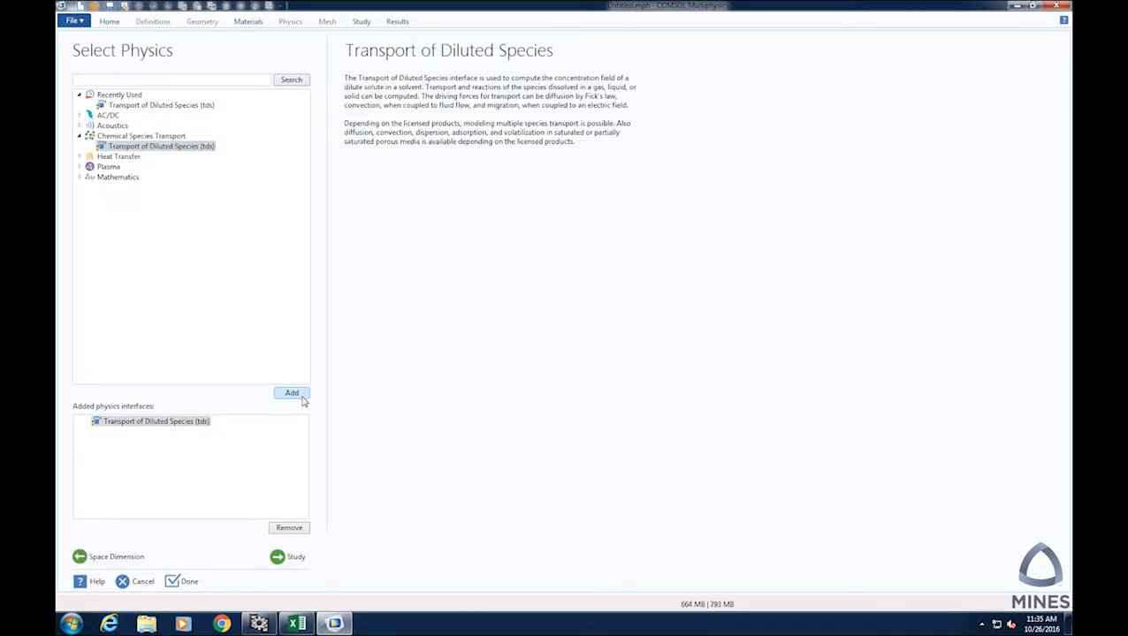
pyautogui.click(187, 422)
pyautogui.click(187, 431)
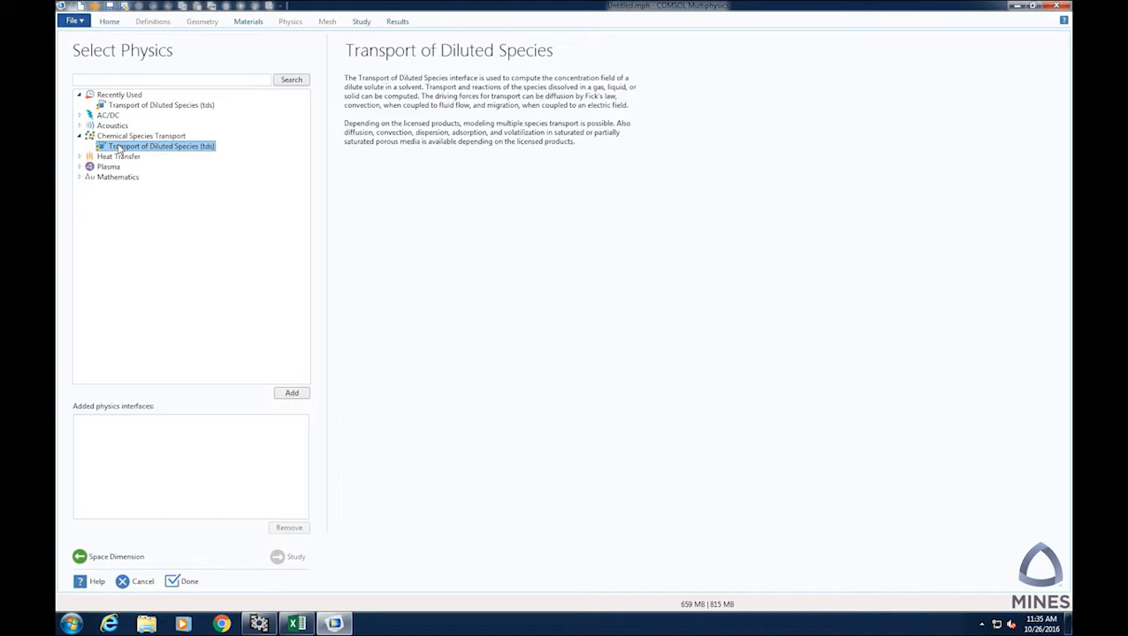
pyautogui.click(291, 392)
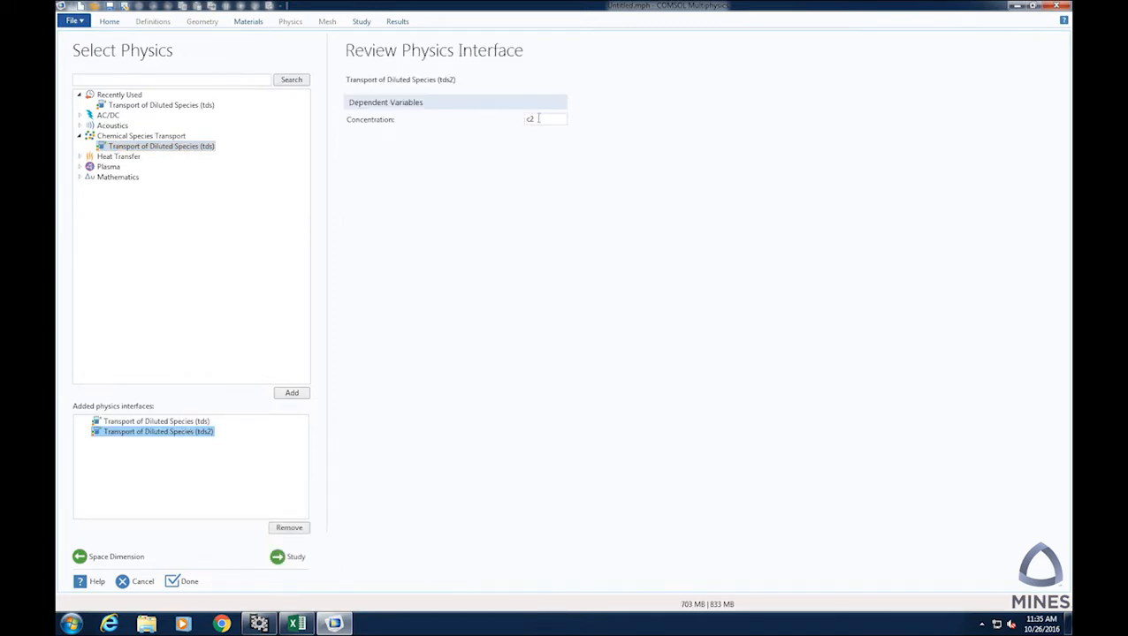
pyautogui.click(281, 528)
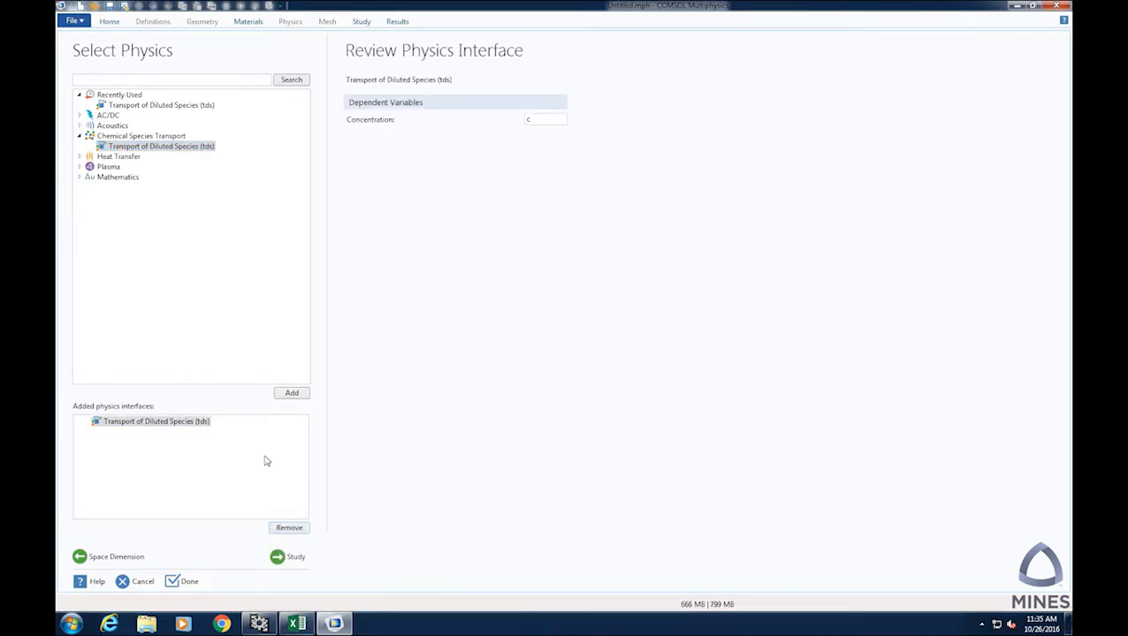
pyautogui.click(155, 422)
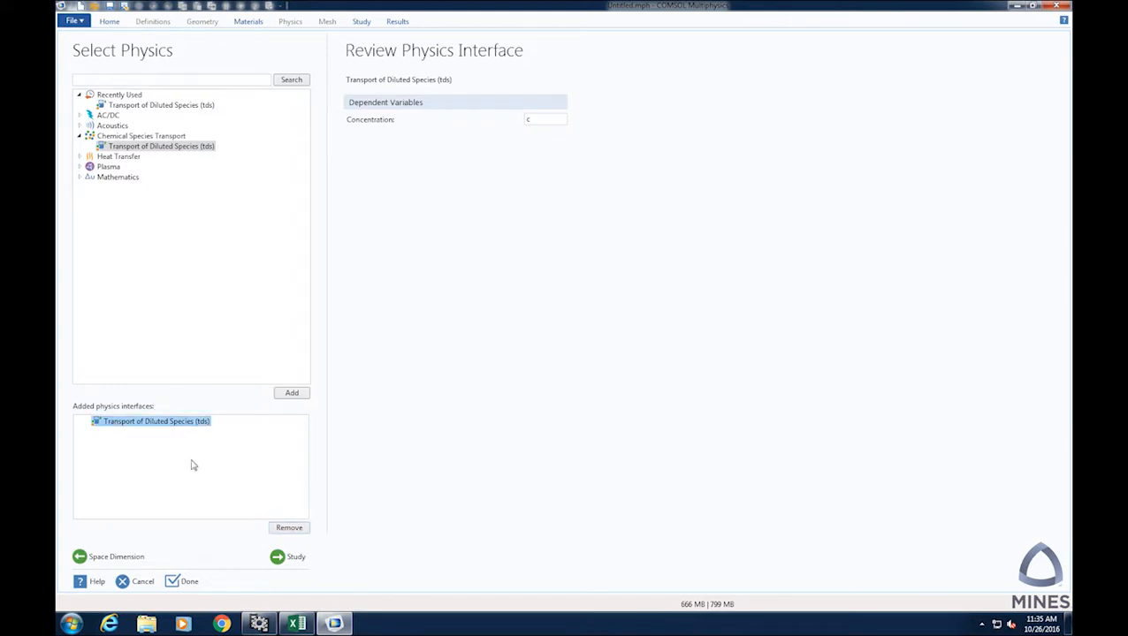
# Choose the preset Stationary study and finish the model wizard.
pyautogui.click(295, 560)
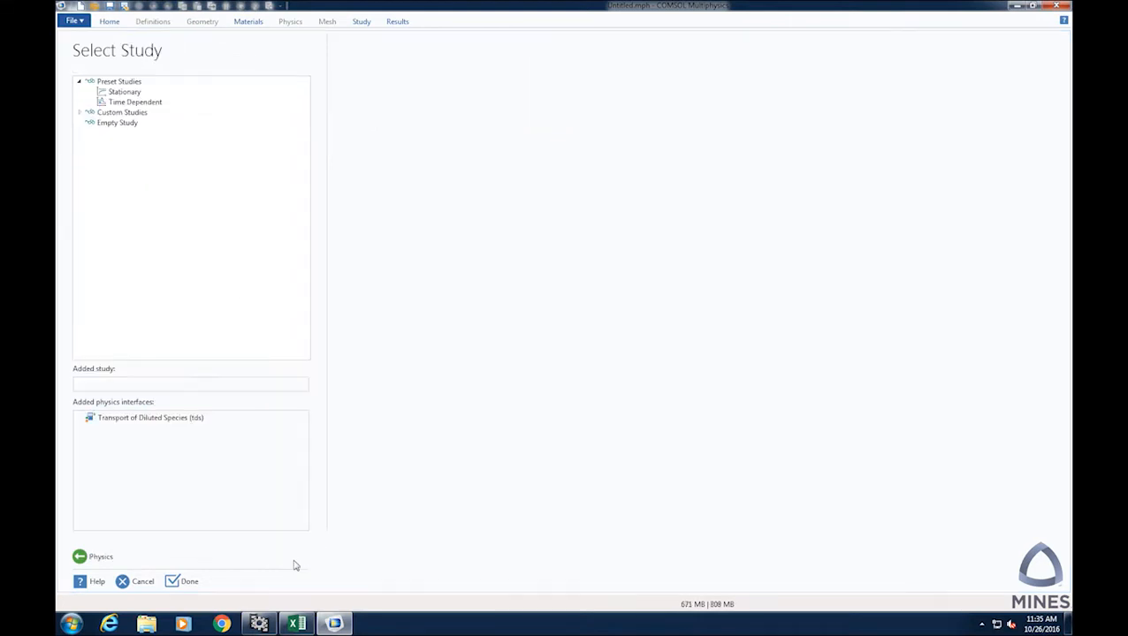
pyautogui.click(137, 93)
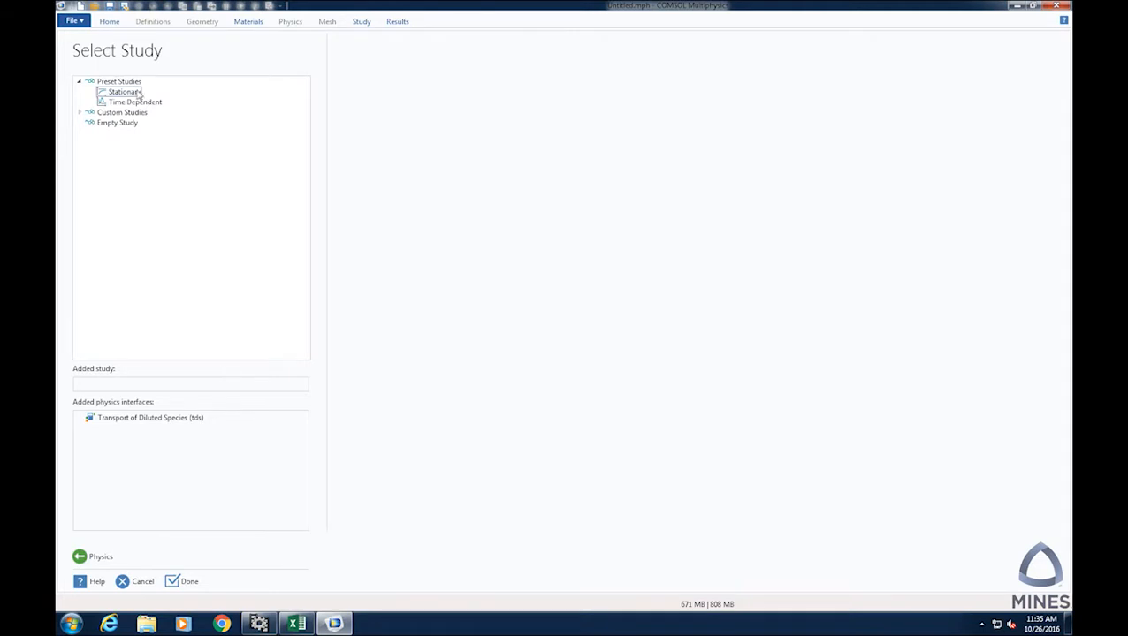
pyautogui.click(182, 581)
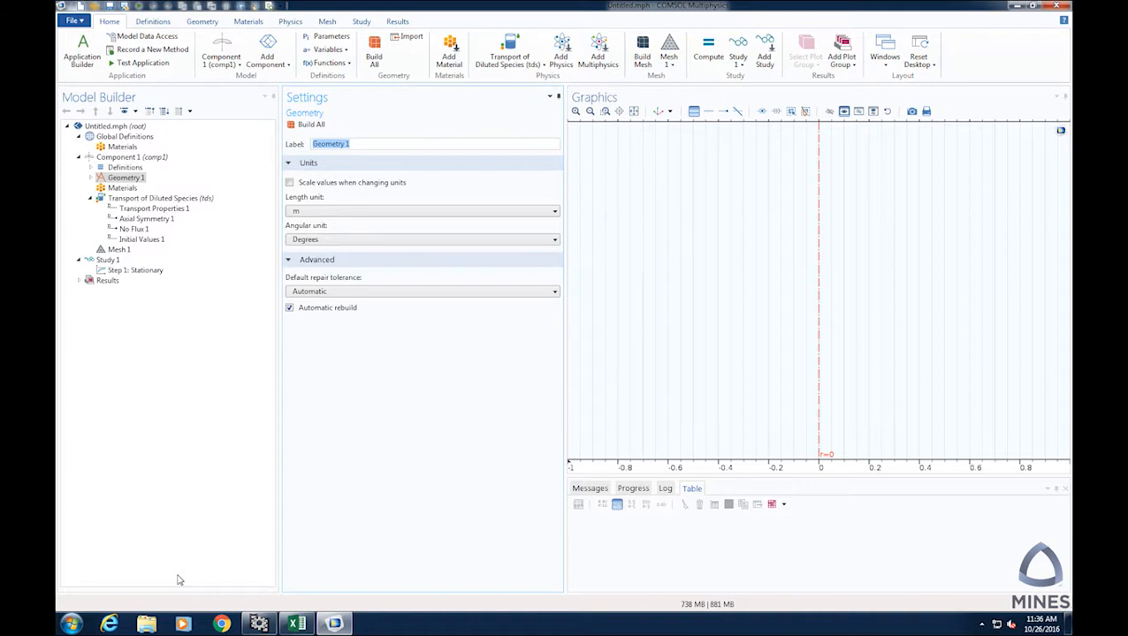
# Draw an interval along the radial axis from the symmetry line at 0 to 1 m.
pyautogui.click(201, 21)
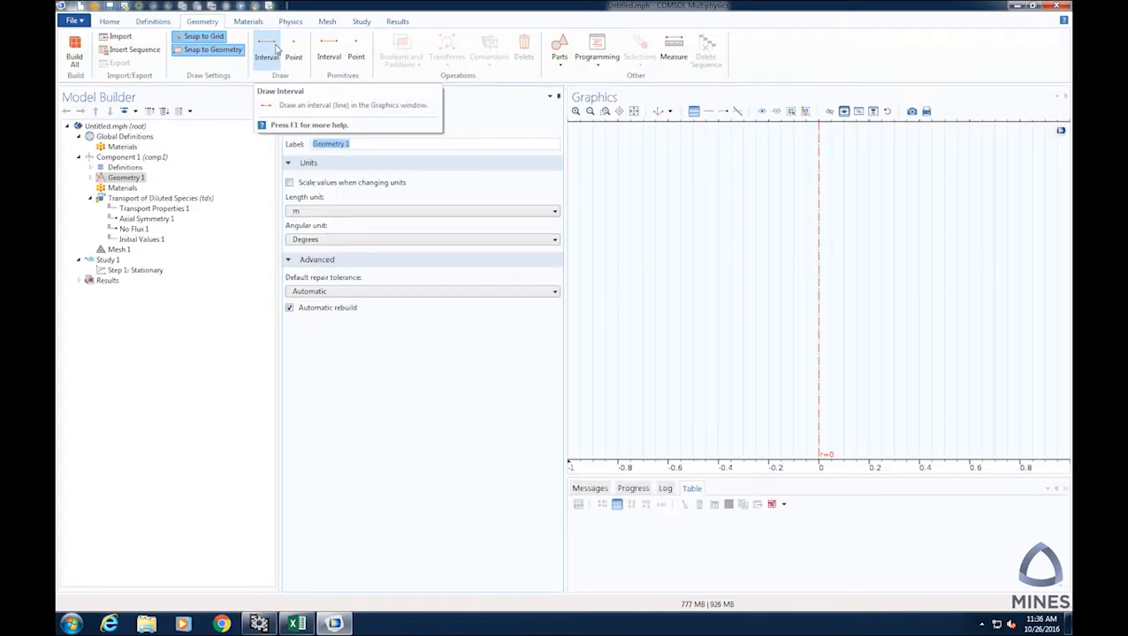
pyautogui.click(276, 49)
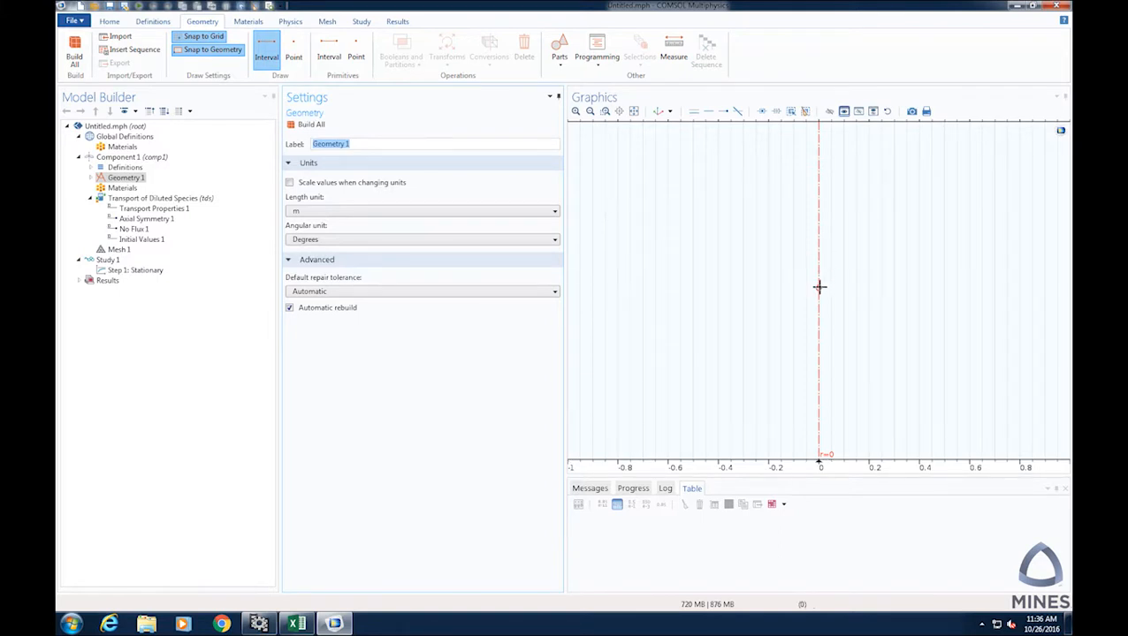
pyautogui.click(821, 224)
pyautogui.click(1065, 226)
pyautogui.rightClick(1064, 226)
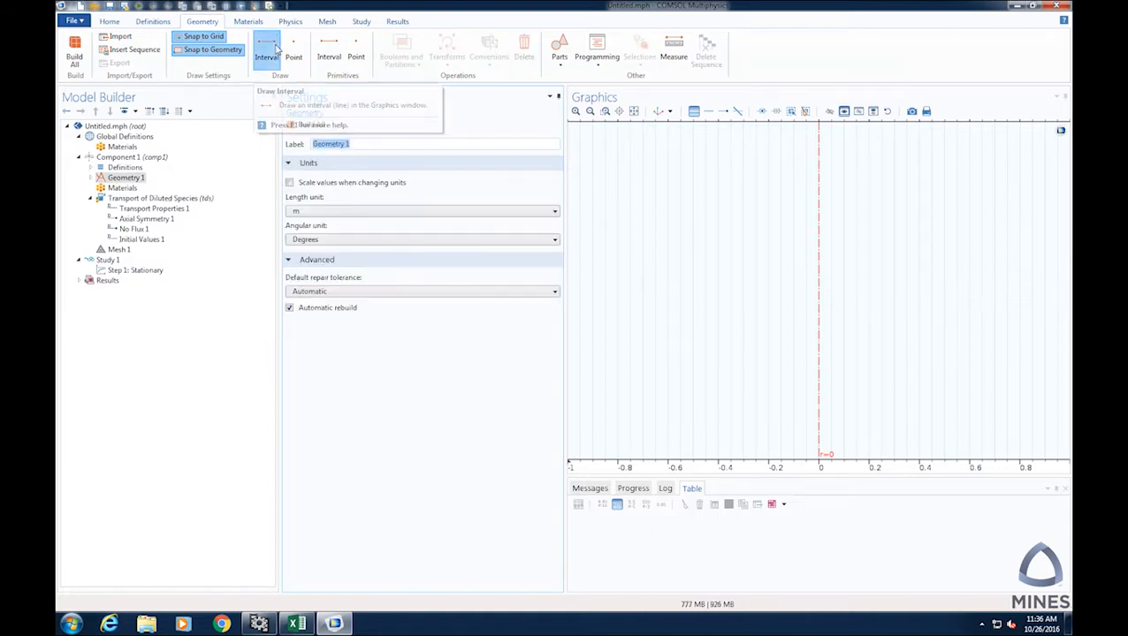
pyautogui.click(276, 50)
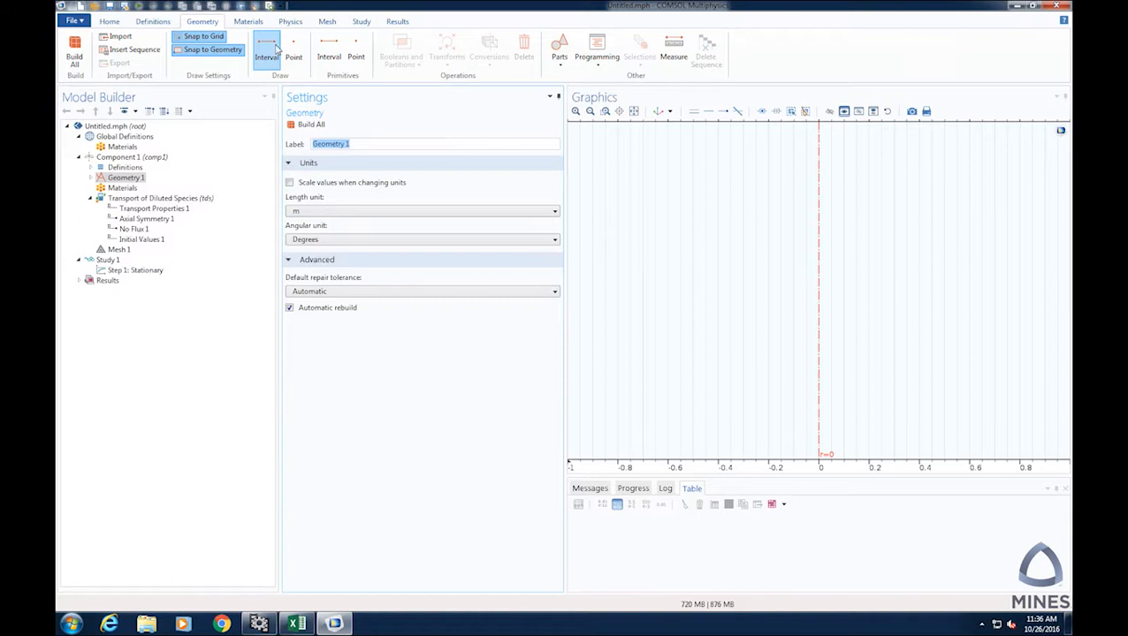
pyautogui.click(275, 50)
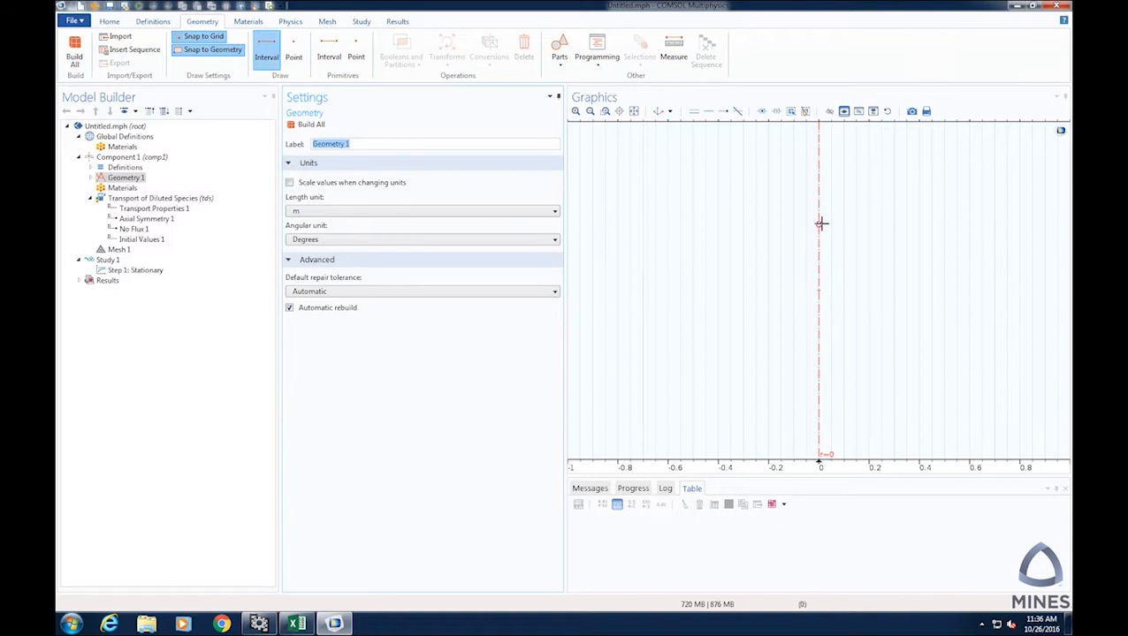
pyautogui.click(821, 224)
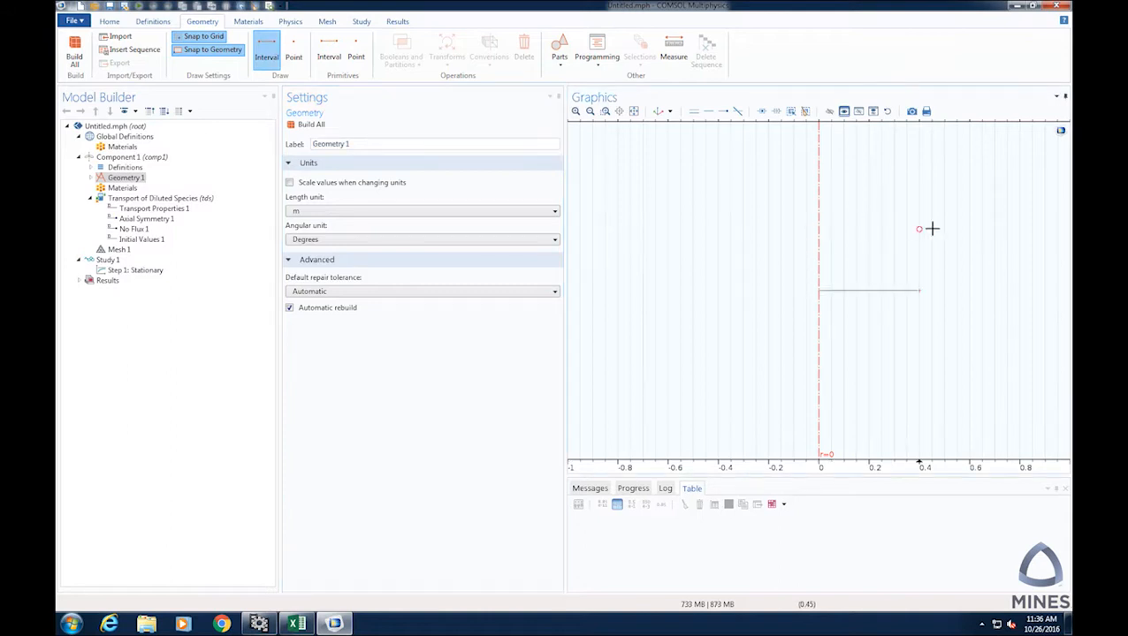
pyautogui.click(1064, 228)
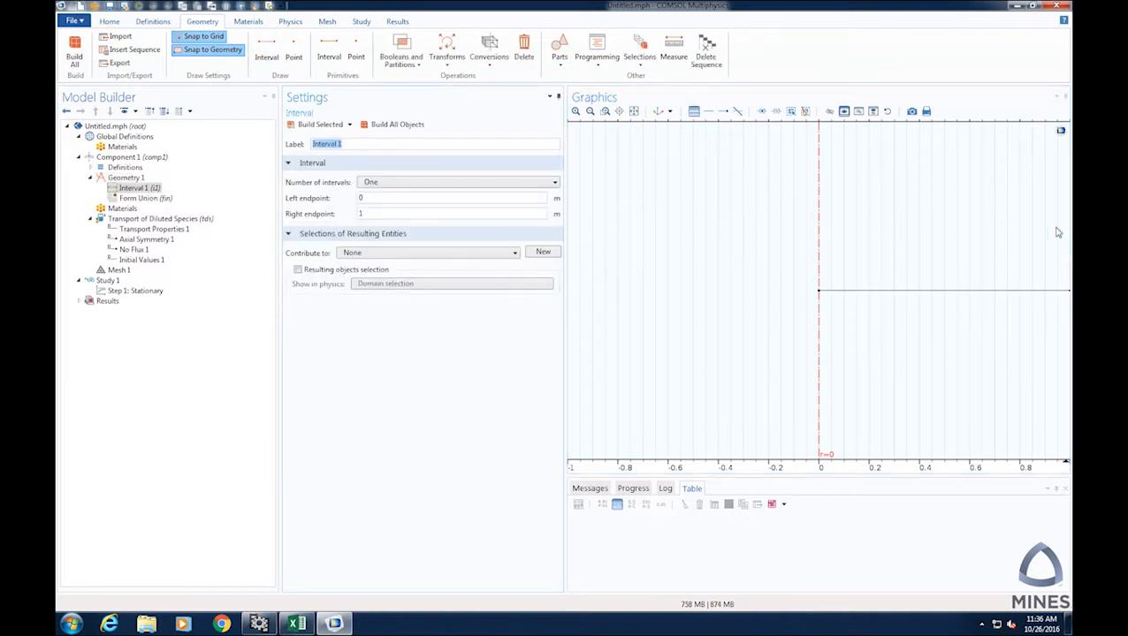
# Set the interval's left endpoint to 0.05 m and rebuild all geometry objects.
pyautogui.click(360, 198)
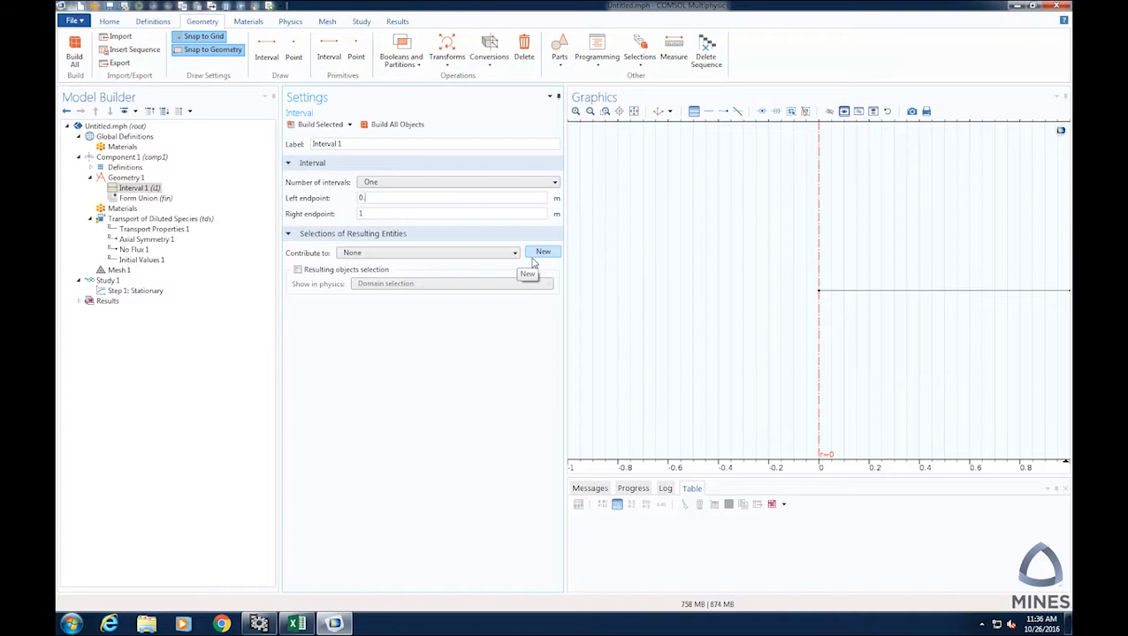
pyautogui.write('05')
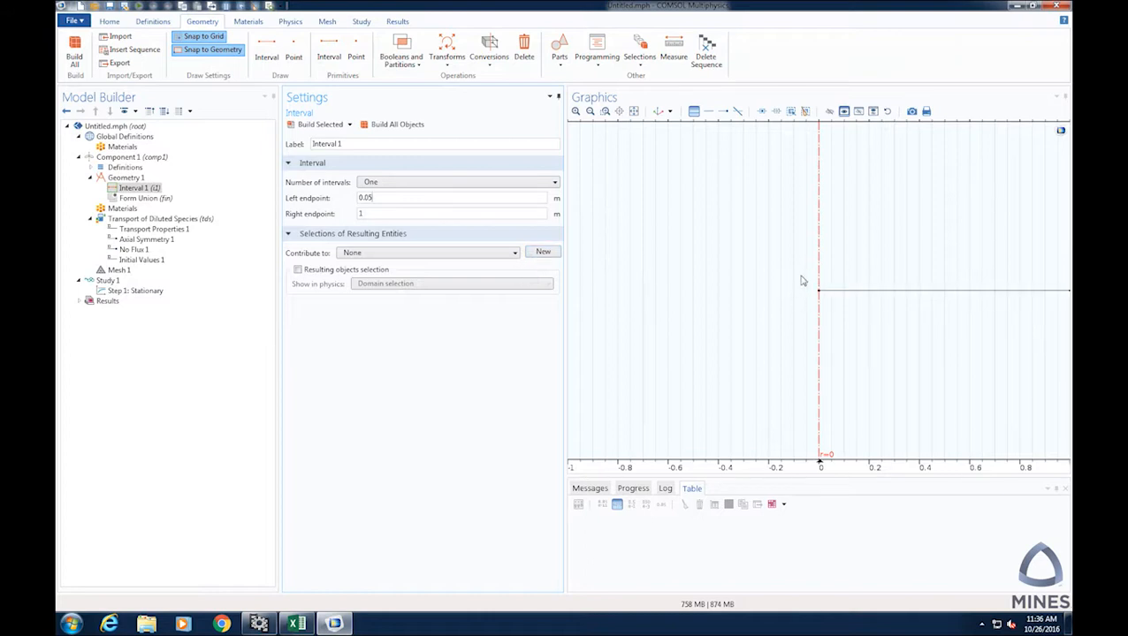
pyautogui.click(385, 125)
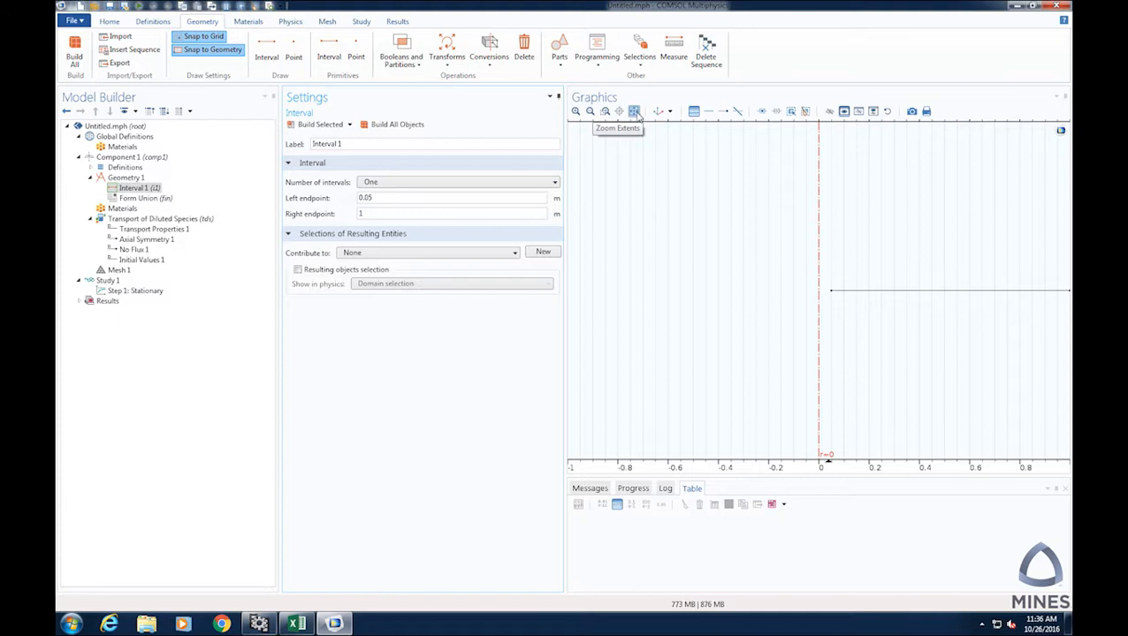
pyautogui.click(634, 112)
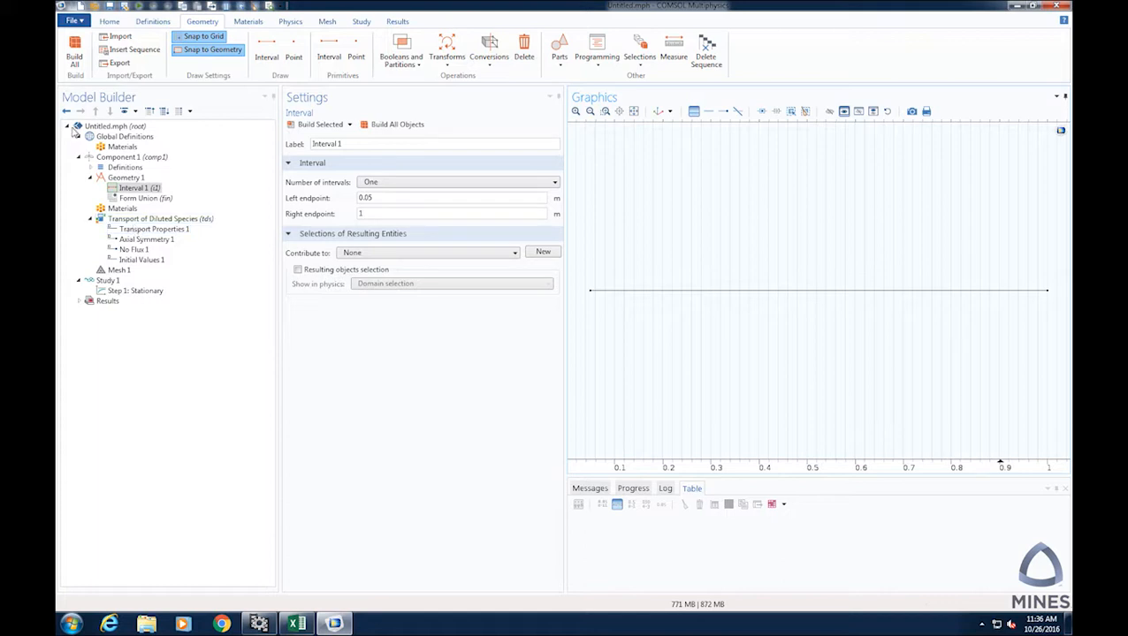
# Add a global parameter named l with expression 0.02 and description "rxn rate parm".
pyautogui.rightClick(106, 138)
pyautogui.click(140, 147)
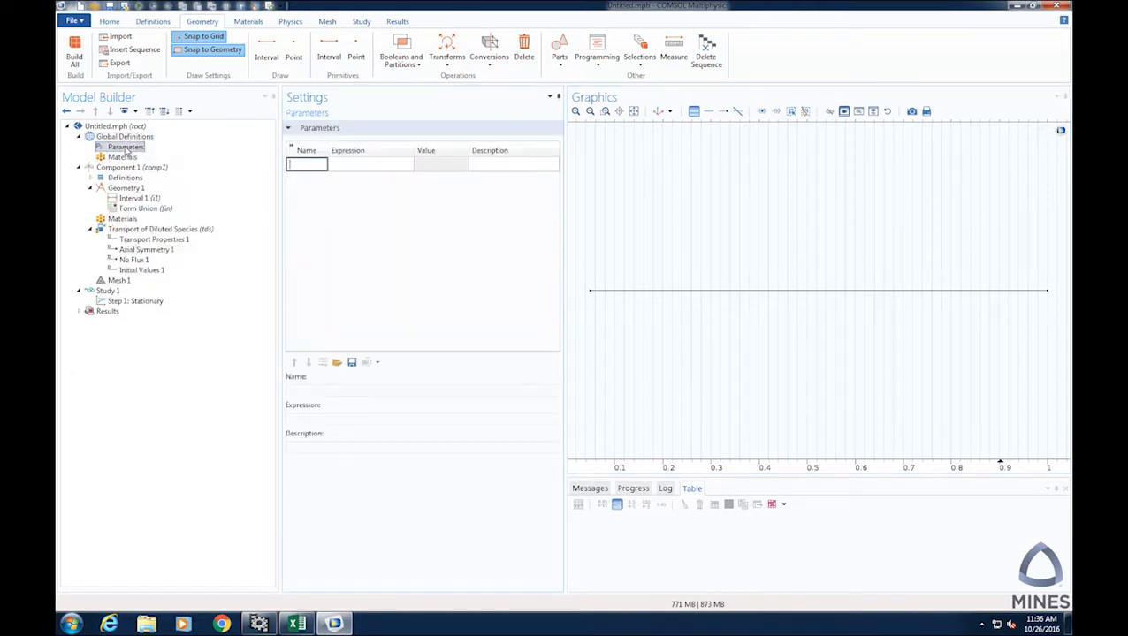
pyautogui.write('l')
pyautogui.press('Tab')
pyautogui.write('0.02')
pyautogui.press('Tab')
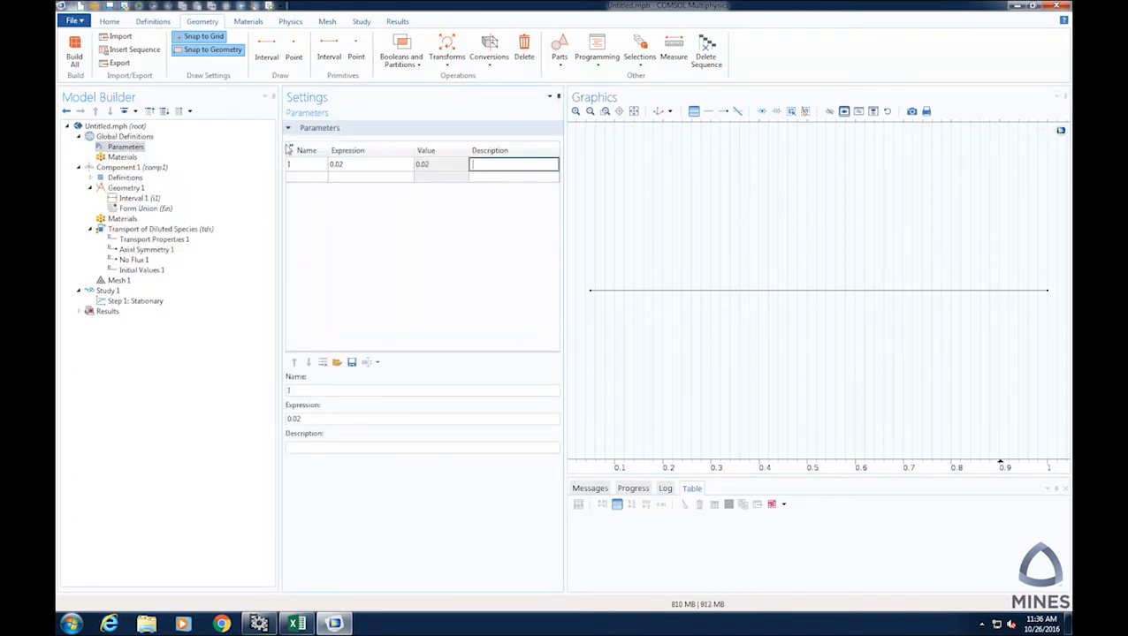
pyautogui.write('rxn rate parm')
pyautogui.press('Return')
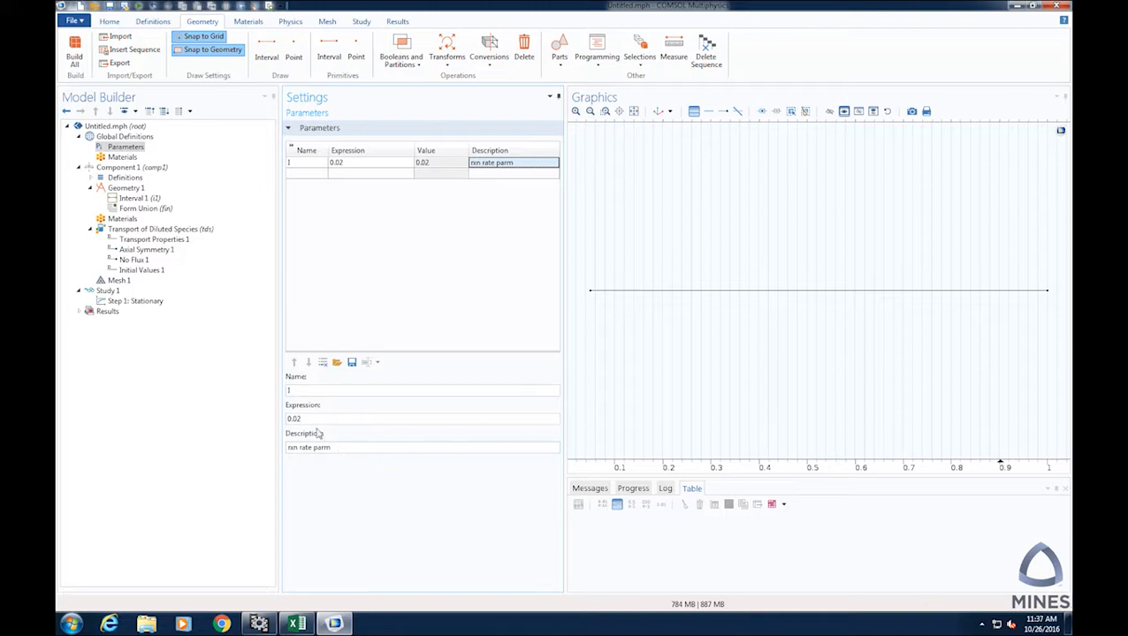
# Inspect which endpoints of the interval the No Flux condition is assigned to.
pyautogui.click(141, 260)
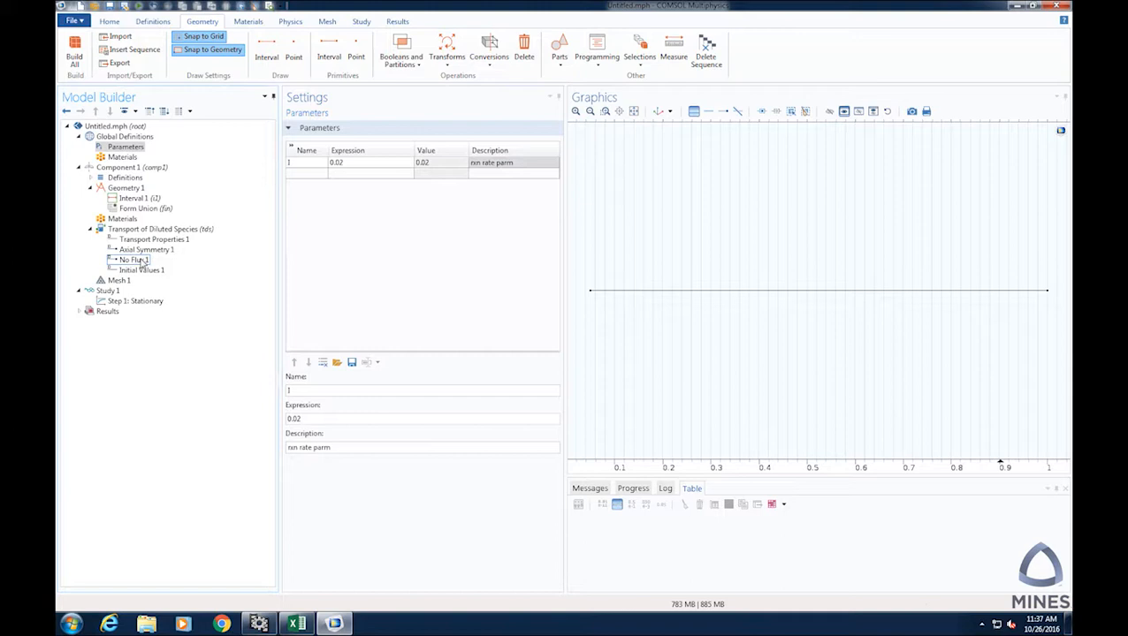
pyautogui.click(132, 260)
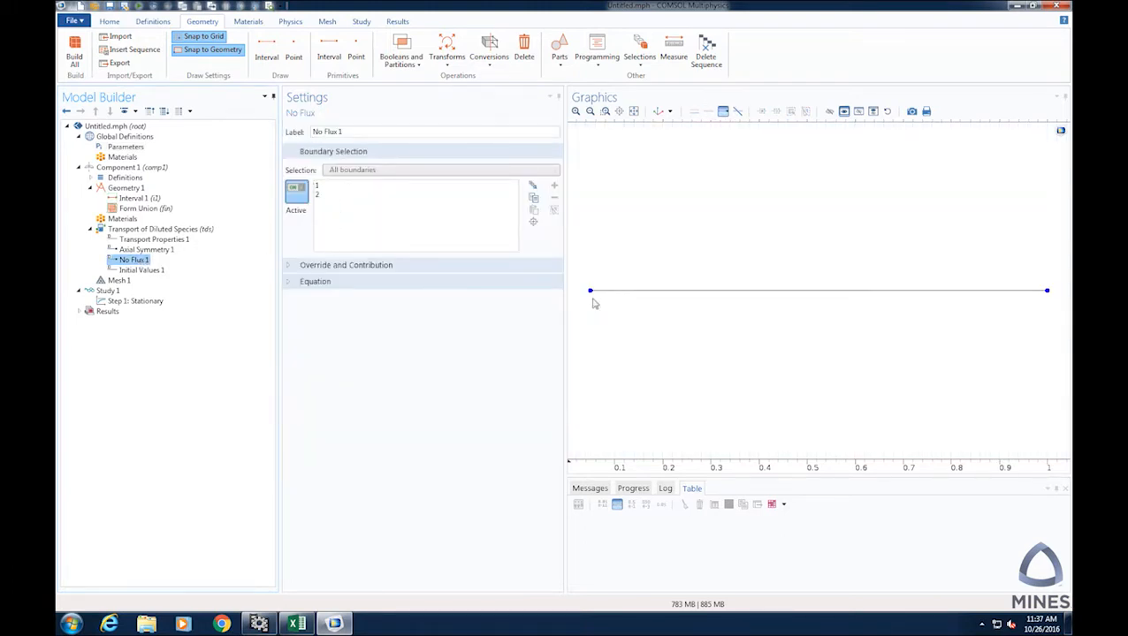
pyautogui.click(328, 187)
pyautogui.click(326, 197)
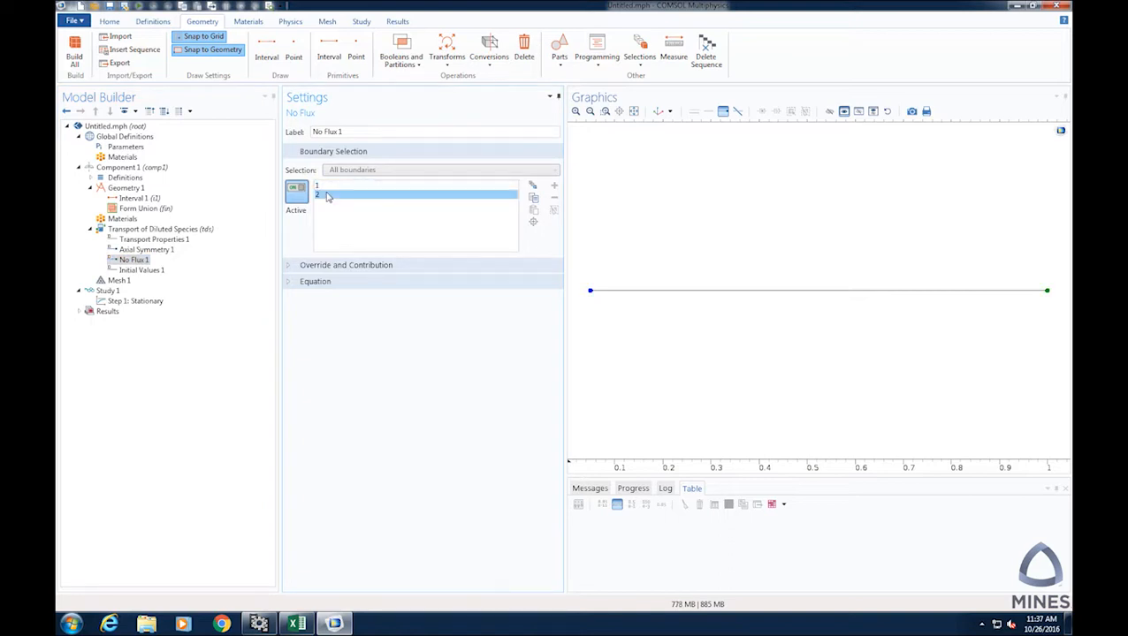
pyautogui.click(591, 295)
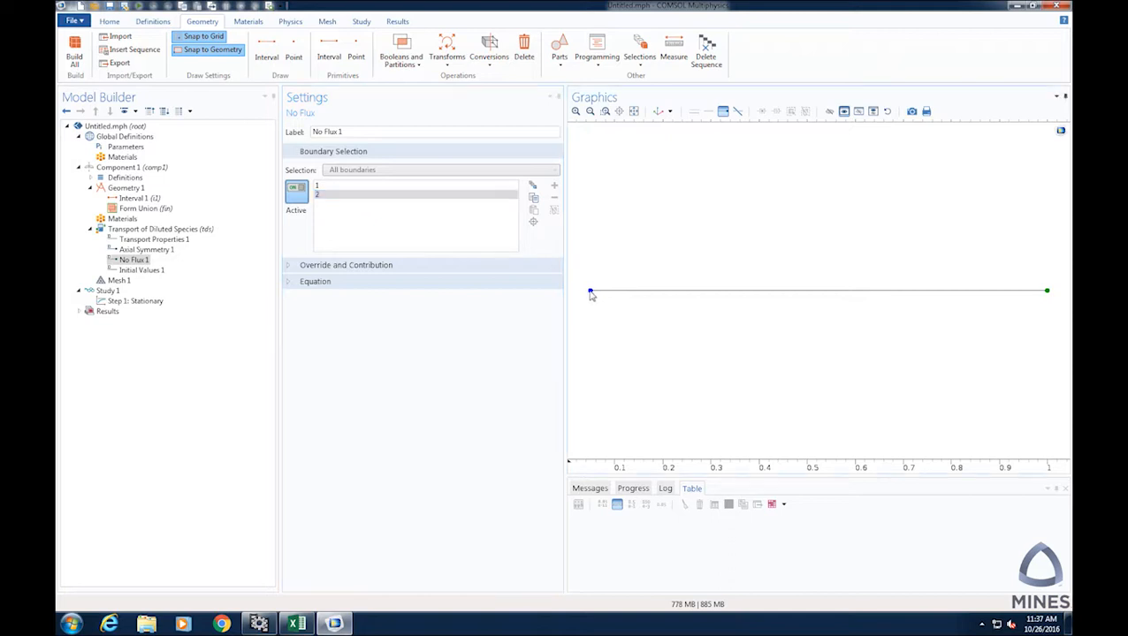
# Add a Concentration condition at the interval's left endpoint, enable species c and set its concentration to 1 mol/m³.
pyautogui.rightClick(131, 229)
pyautogui.click(209, 313)
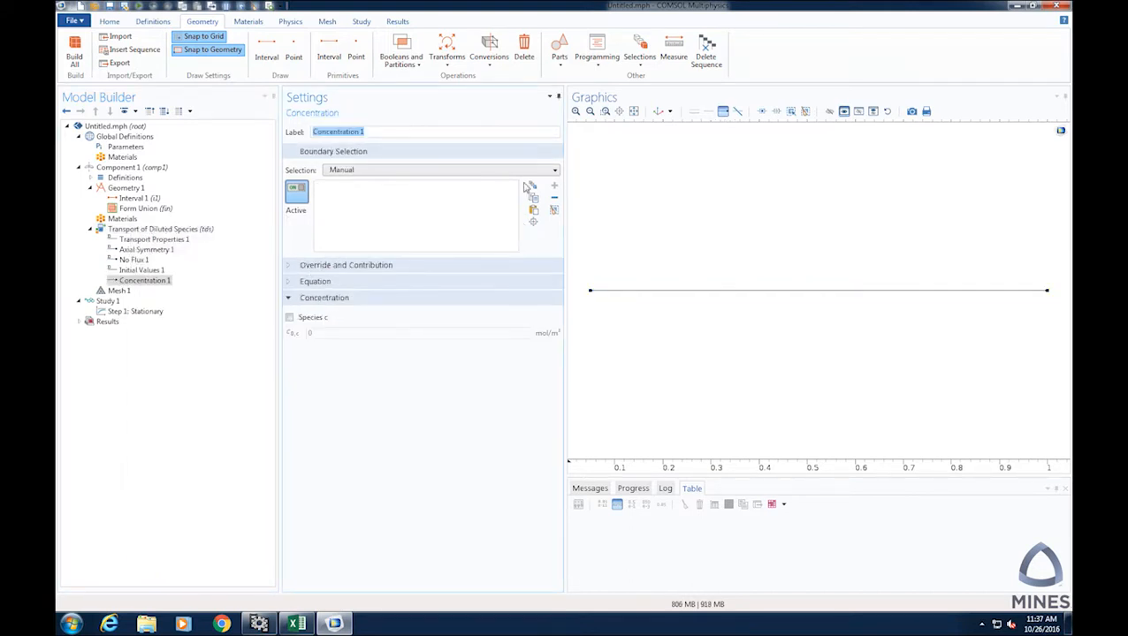
pyautogui.click(528, 187)
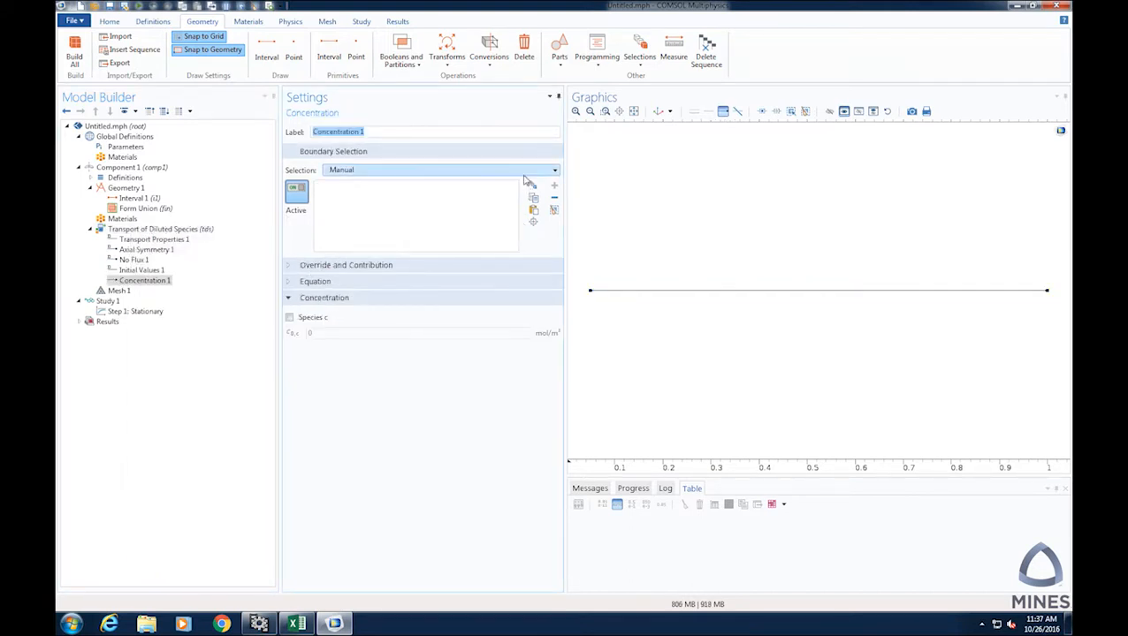
pyautogui.click(591, 293)
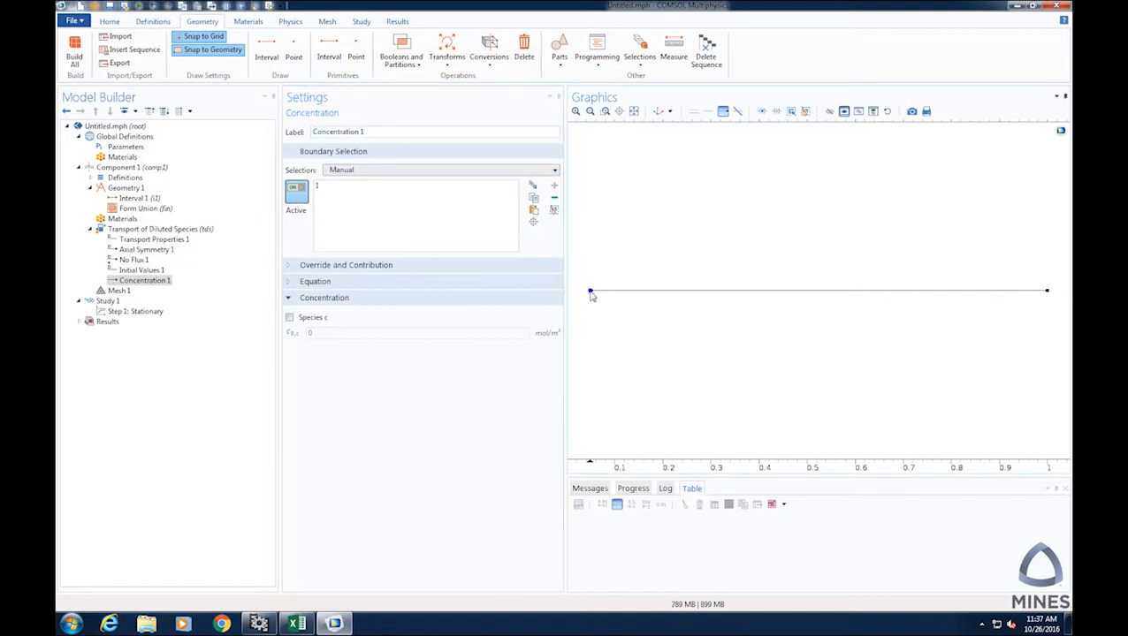
pyautogui.click(317, 186)
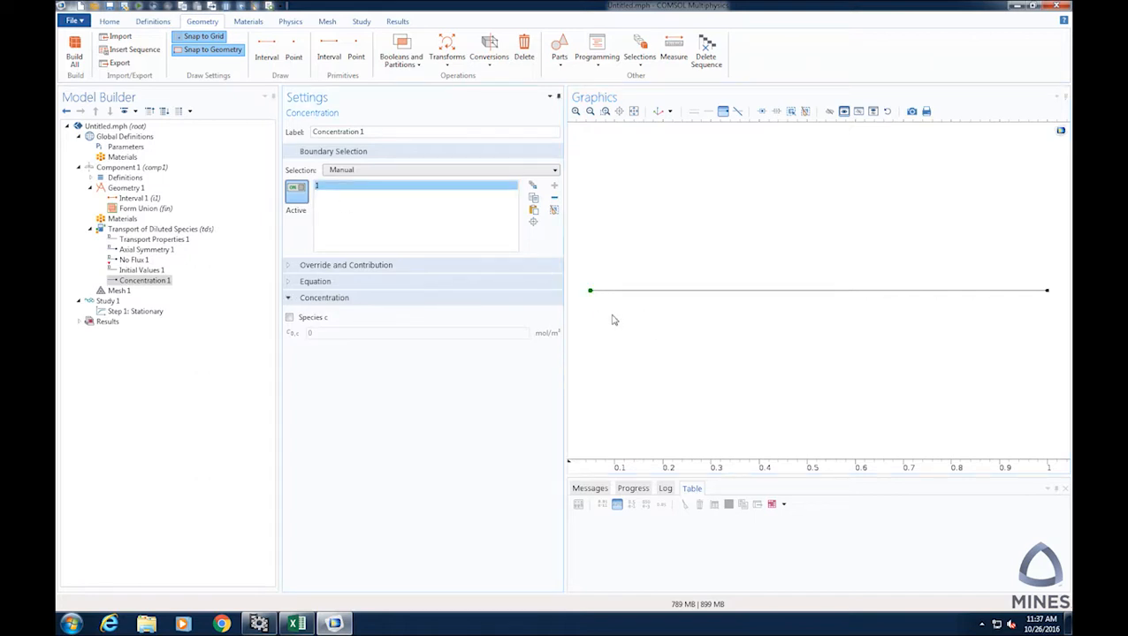
pyautogui.click(289, 318)
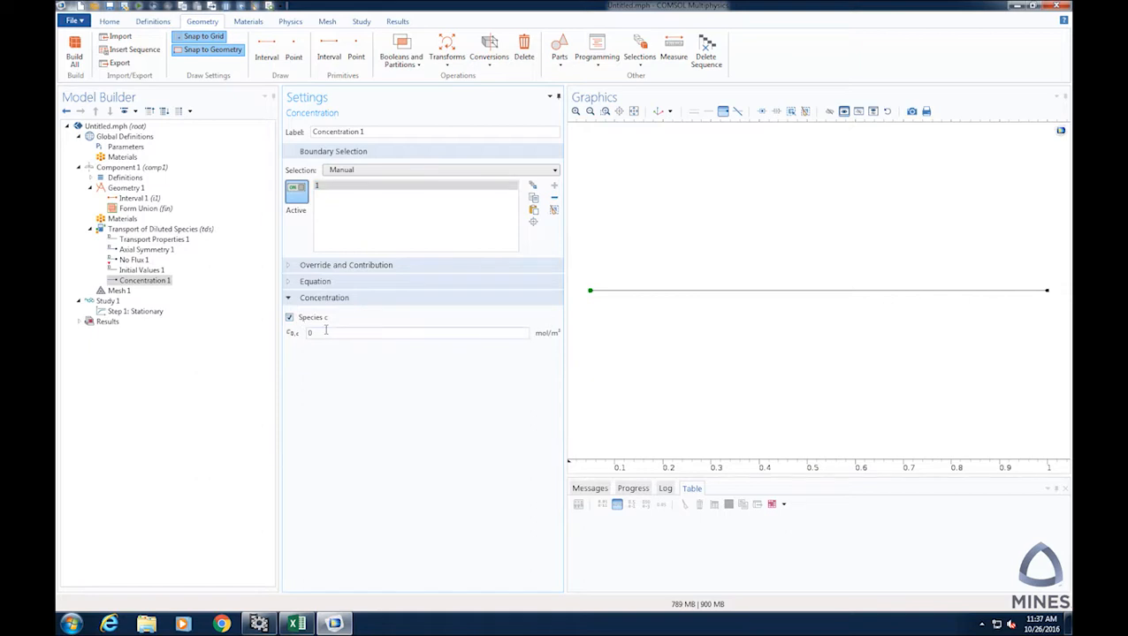
pyautogui.write('1')
# Set the velocity field in Transport Properties 1 to user defined with a value of 0 m/s.
pyautogui.click(156, 239)
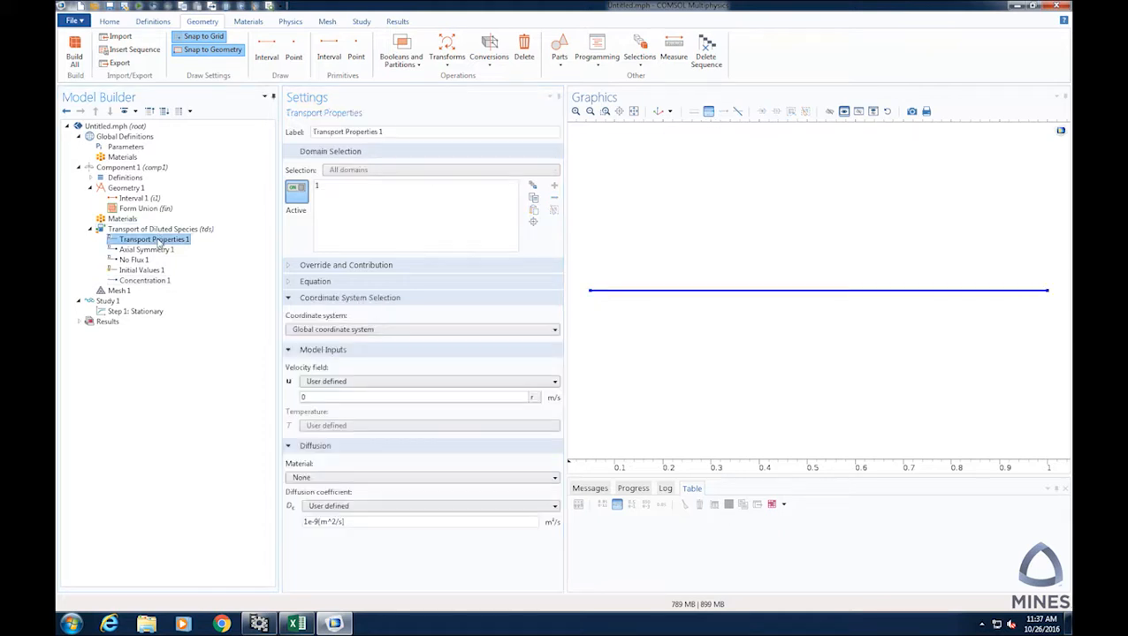
pyautogui.click(329, 381)
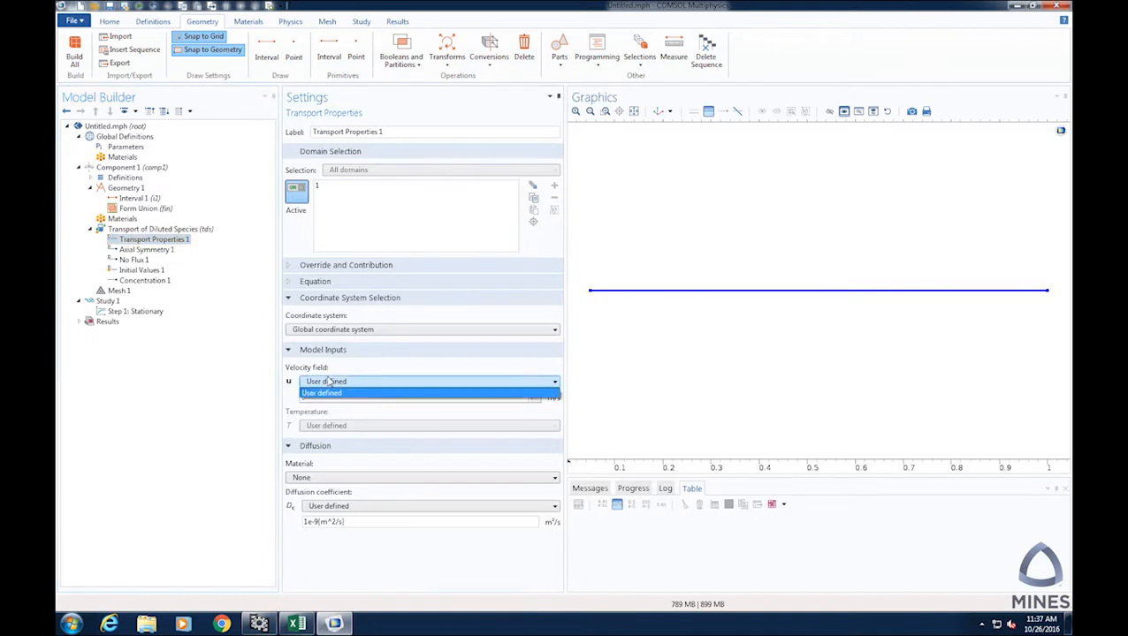
pyautogui.click(324, 392)
pyautogui.click(320, 399)
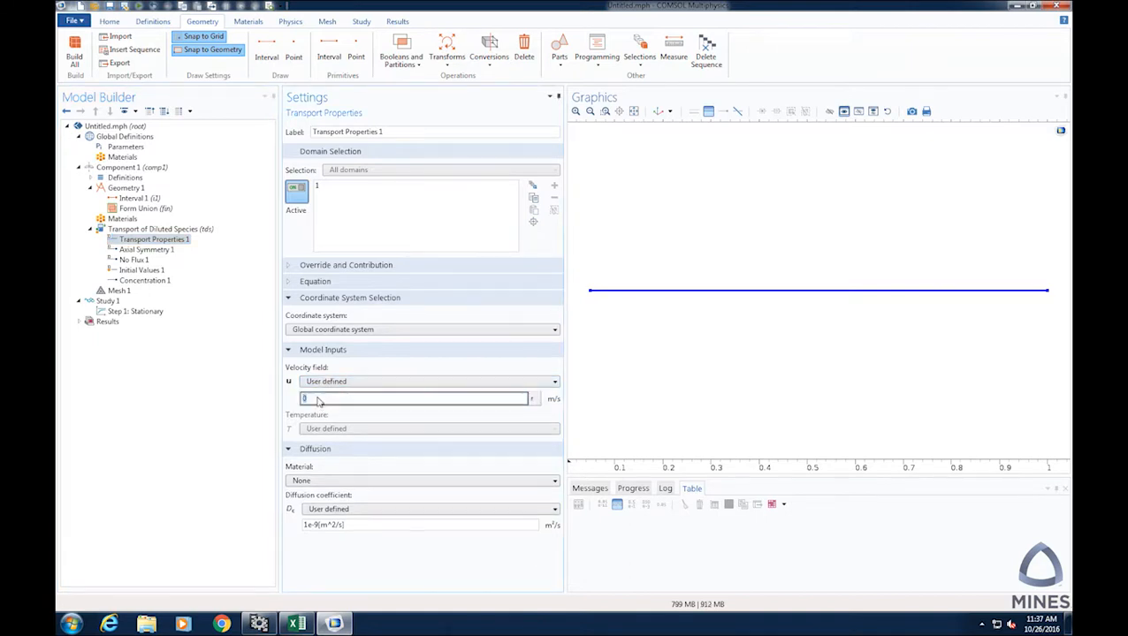
pyautogui.press('Return')
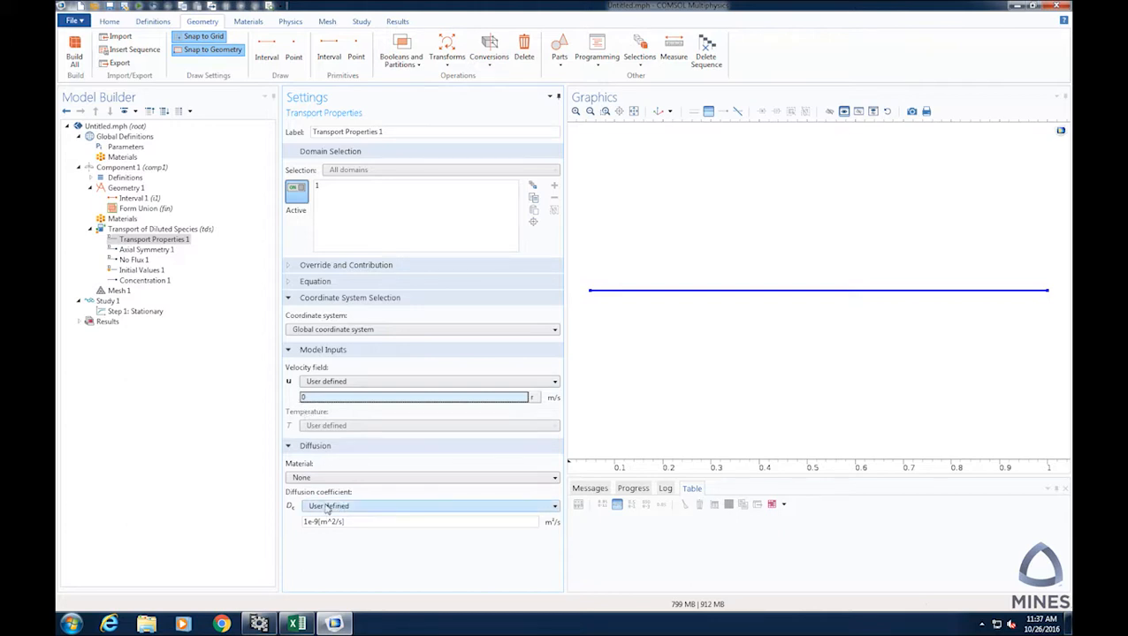
# Keep the diffusion material at None and replace the default user-defined diffusion coefficient in Transport Properties 1.
pyautogui.click(334, 480)
pyautogui.click(334, 488)
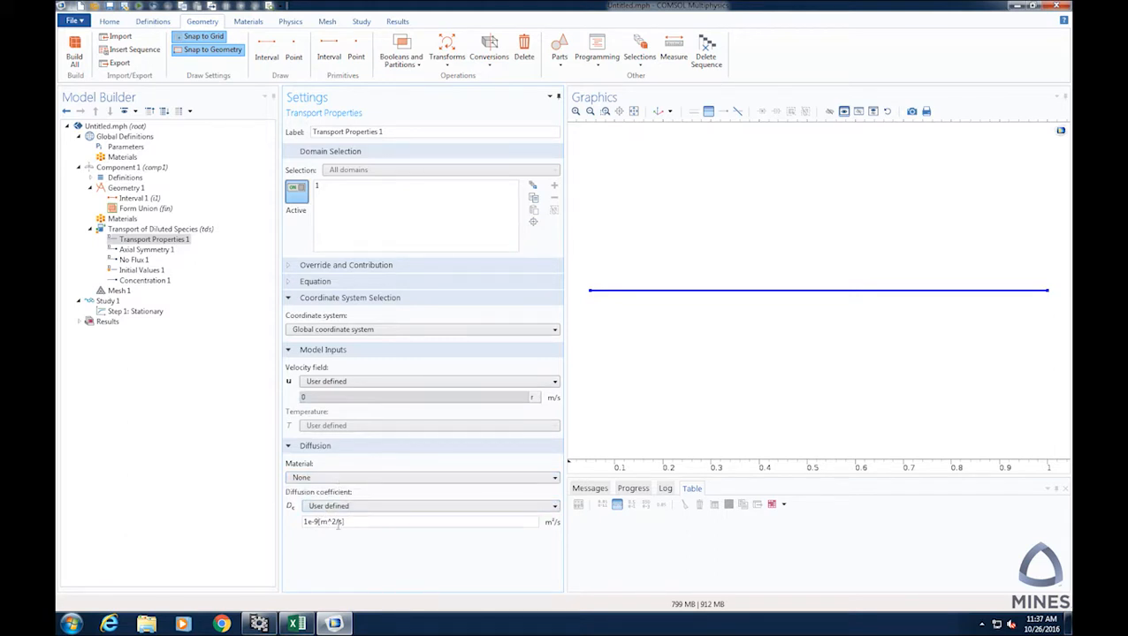
pyautogui.press('BackSpace')
pyautogui.press('BackSpace')
pyautogui.press('BackSpace')
pyautogui.moveTo(349, 517); pyautogui.dragTo(311, 534)
pyautogui.click(561, 523)
# Add a Reactions node to Transport of Diluted Species and assign domain 1 to it with a manual selection.
pyautogui.rightClick(202, 230)
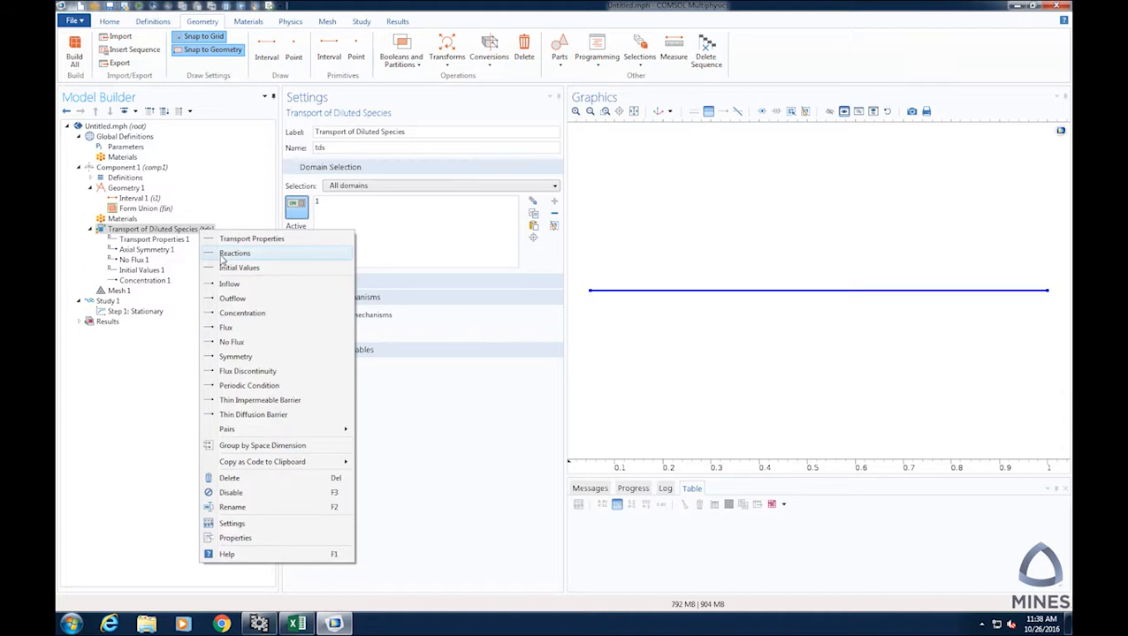
pyautogui.click(222, 256)
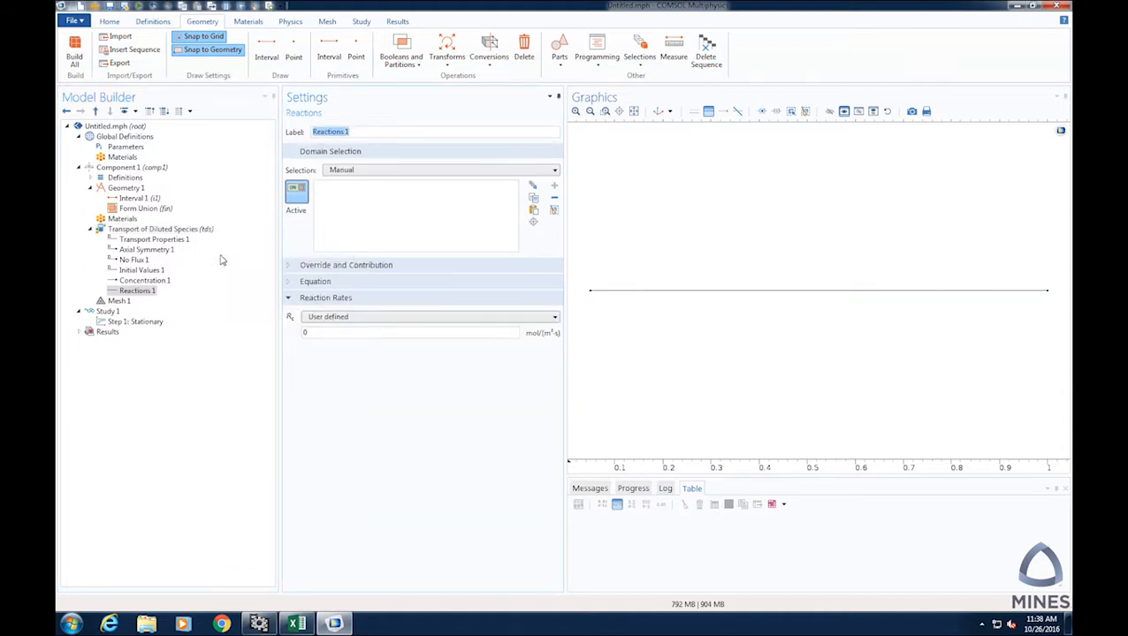
pyautogui.click(358, 173)
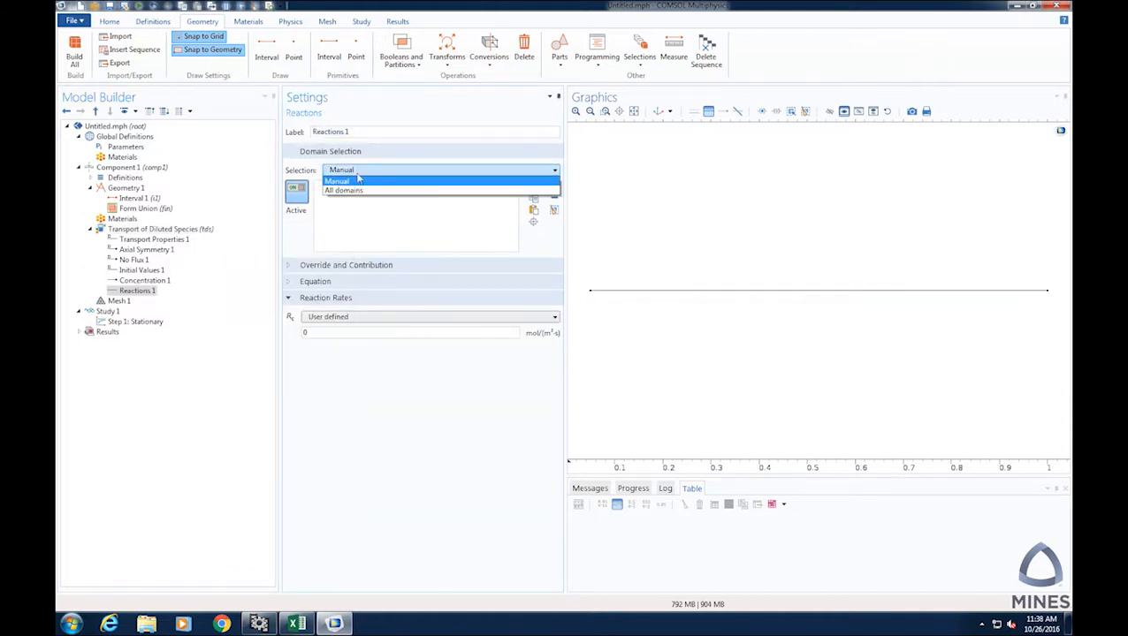
pyautogui.click(360, 190)
pyautogui.click(360, 173)
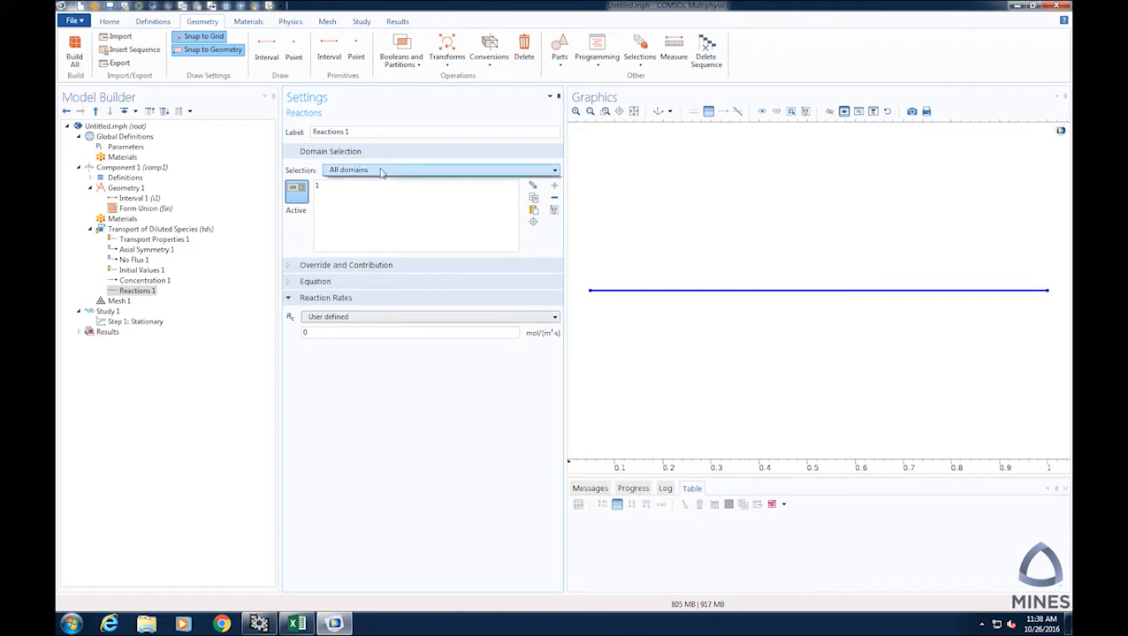
pyautogui.click(378, 180)
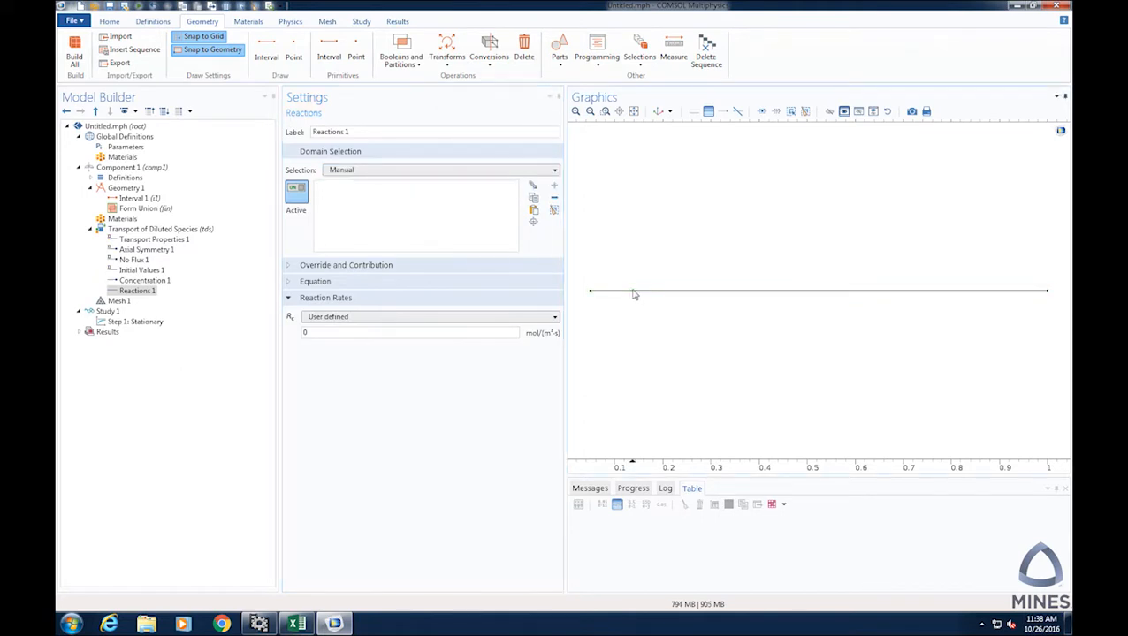
pyautogui.click(634, 290)
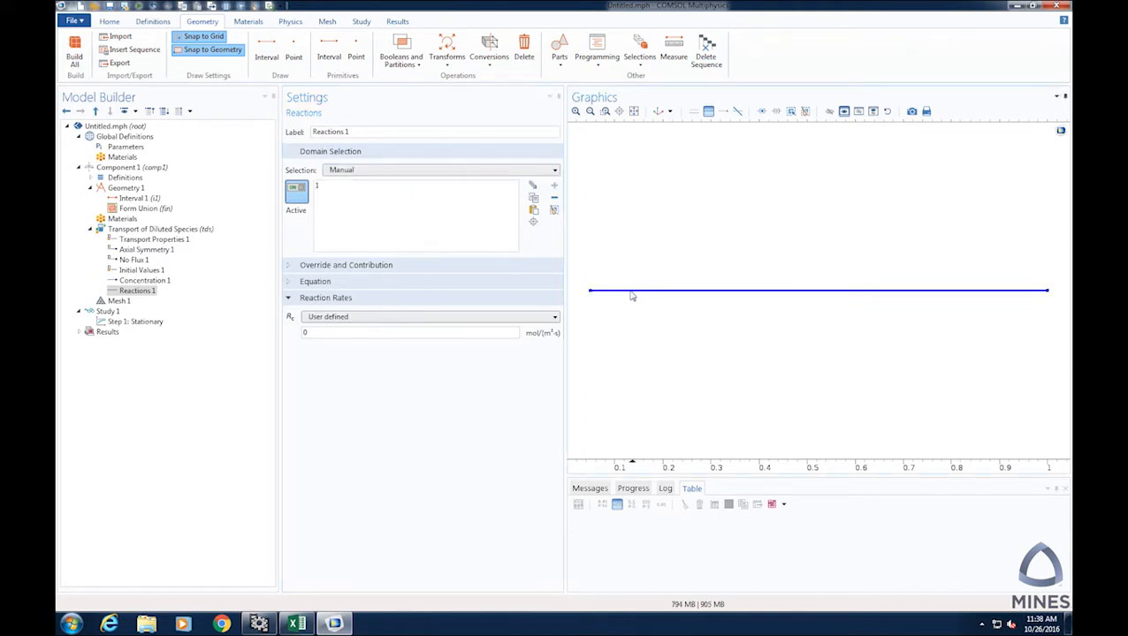
# Show the reaction equation and set the user-defined reaction rate for species c to -4*l.
pyautogui.click(288, 282)
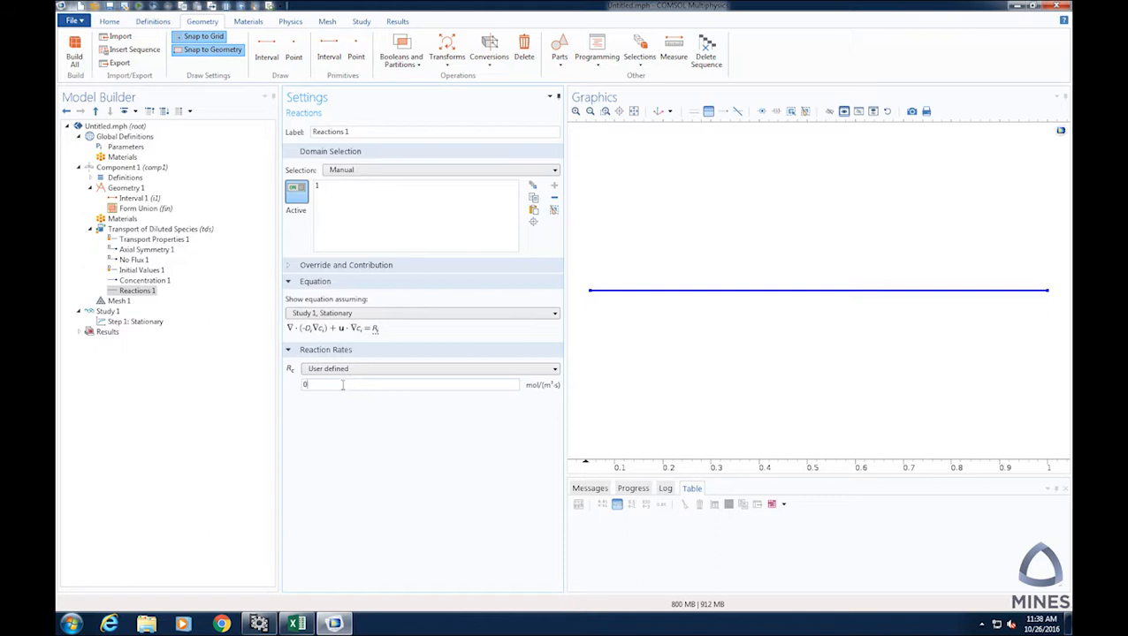
pyautogui.doubleClick(345, 384)
pyautogui.write('-4*c')
pyautogui.moveTo(308, 383); pyautogui.dragTo(284, 410)
# Add a parametric sweep to Study 1 with l (rxn rate parm) as the swept parameter.
pyautogui.rightClick(107, 312)
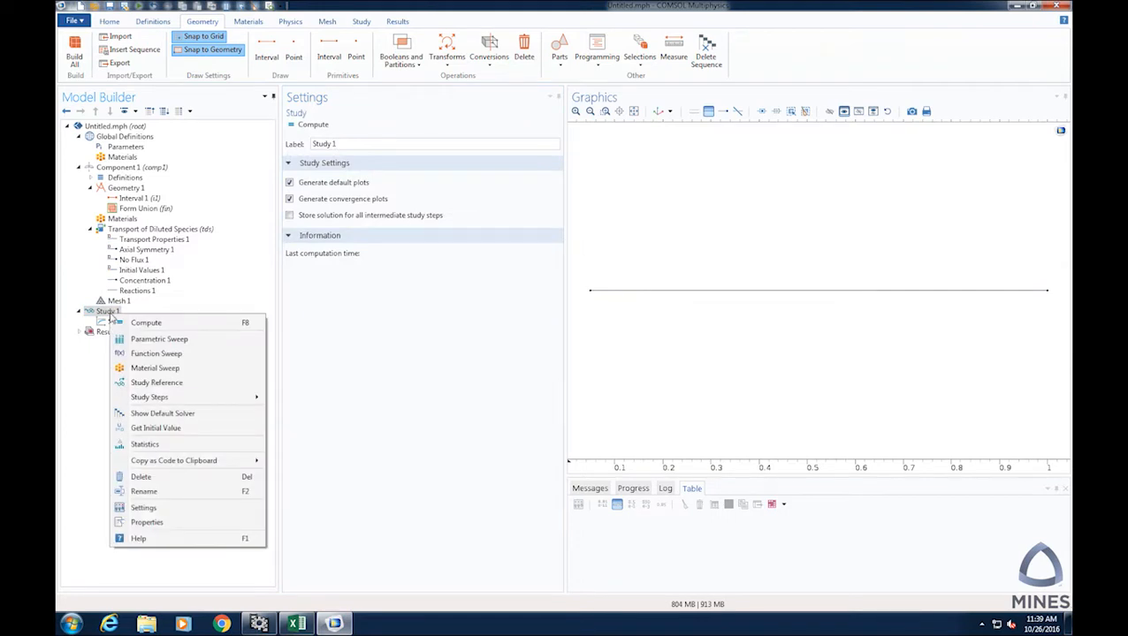
pyautogui.click(159, 339)
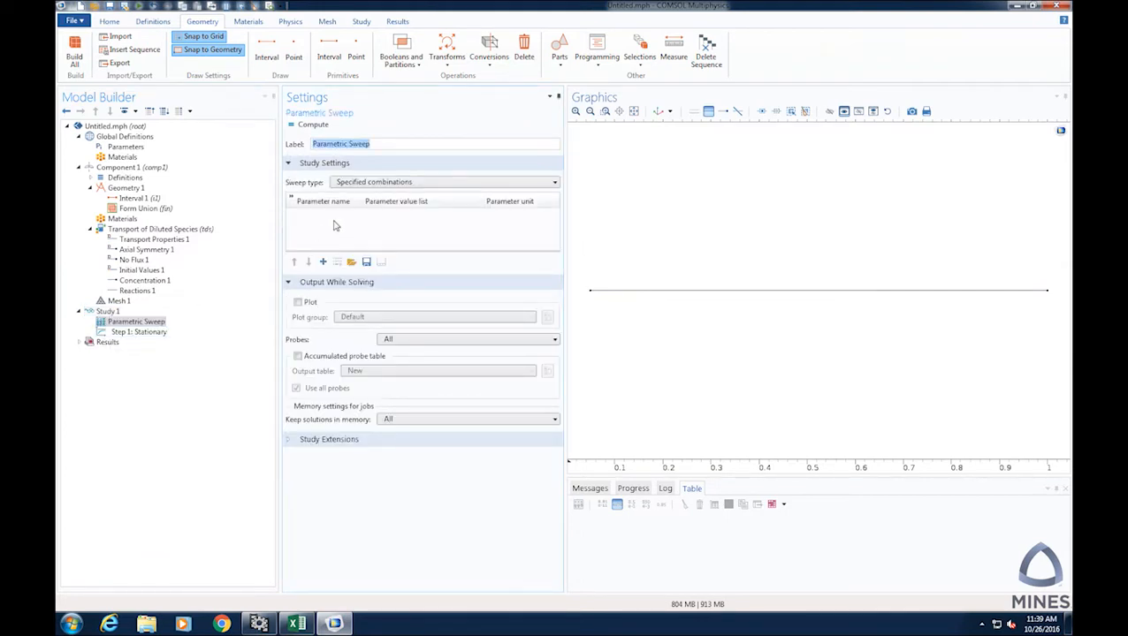
pyautogui.click(324, 263)
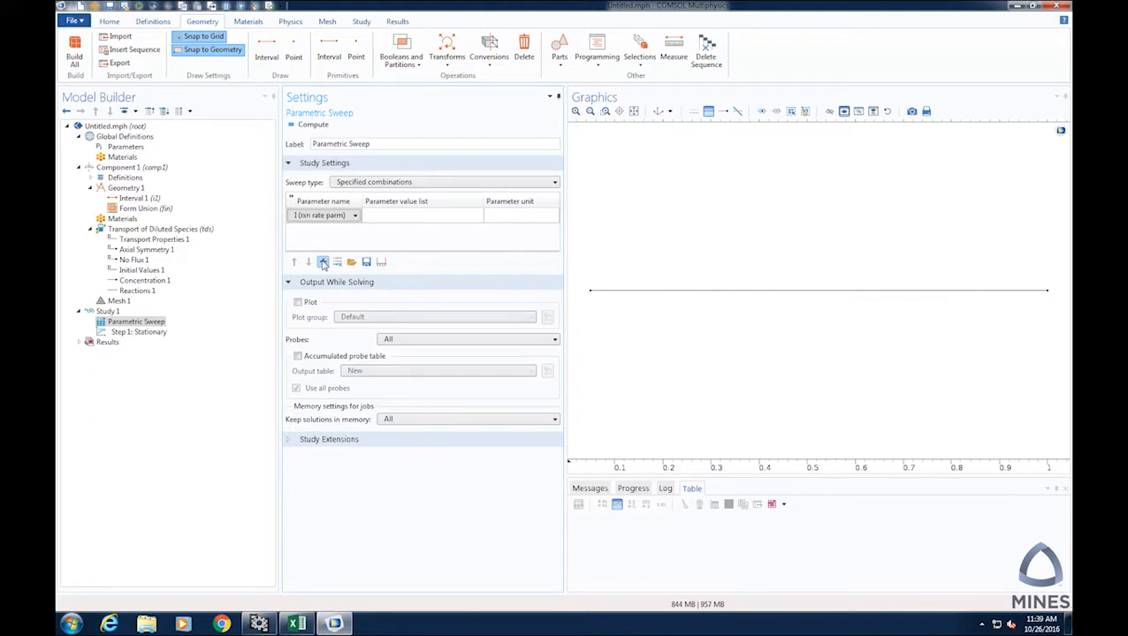
pyautogui.click(322, 216)
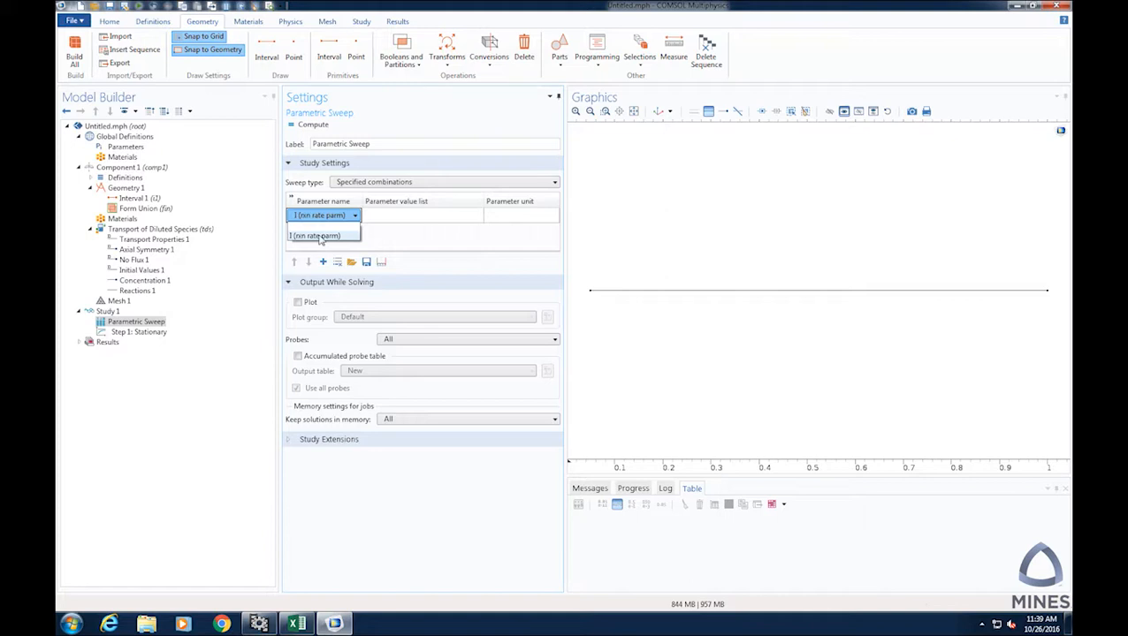
pyautogui.click(320, 236)
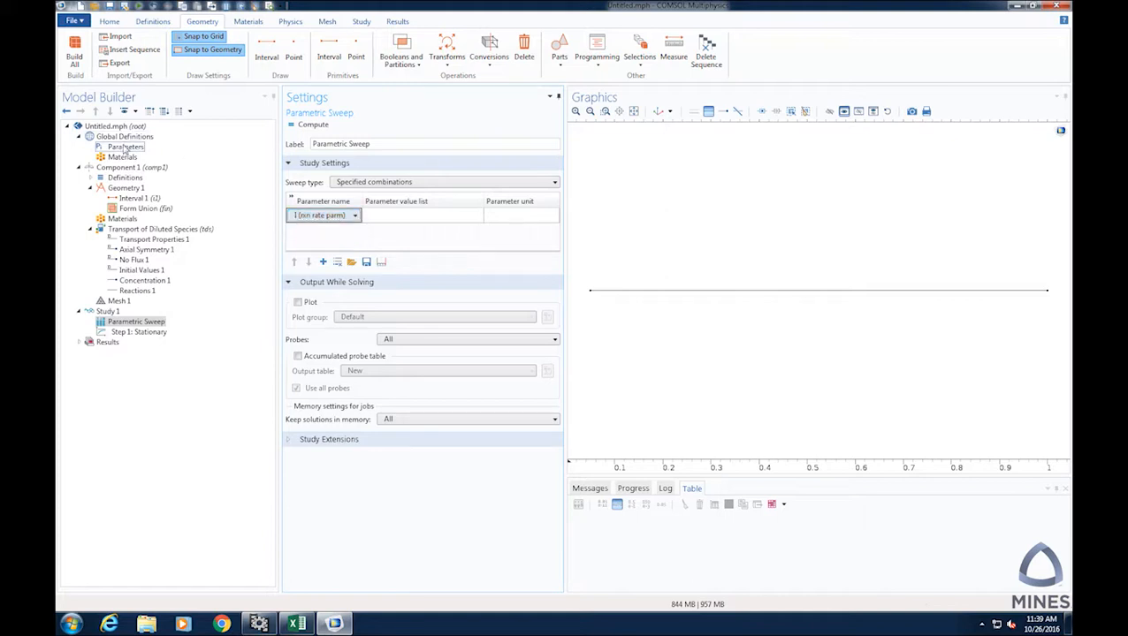
# Enter 0.05,0.1,0.15,0.2 as the parameter value list for l.
pyautogui.click(395, 221)
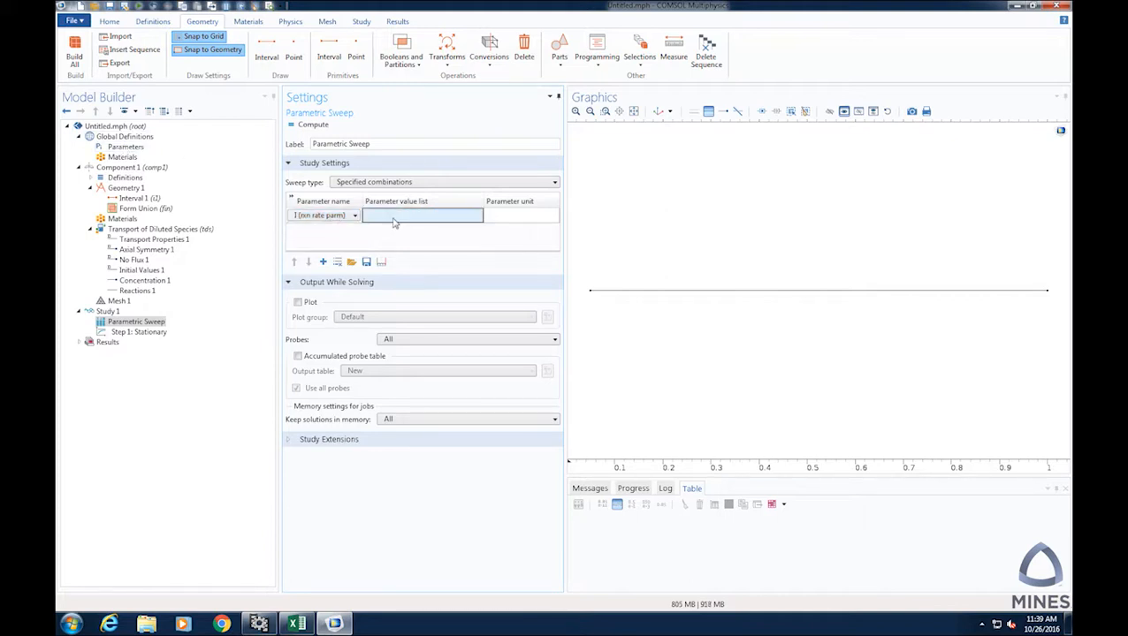
pyautogui.write('0.05,0.1')
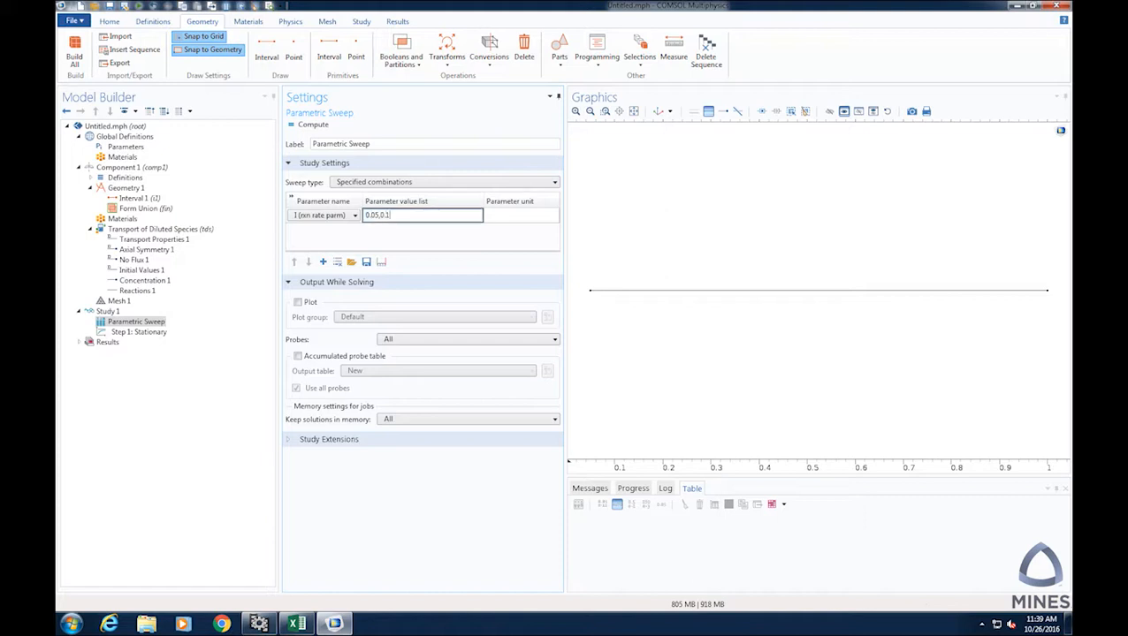
pyautogui.write(',0.15,0.2')
pyautogui.click(393, 219)
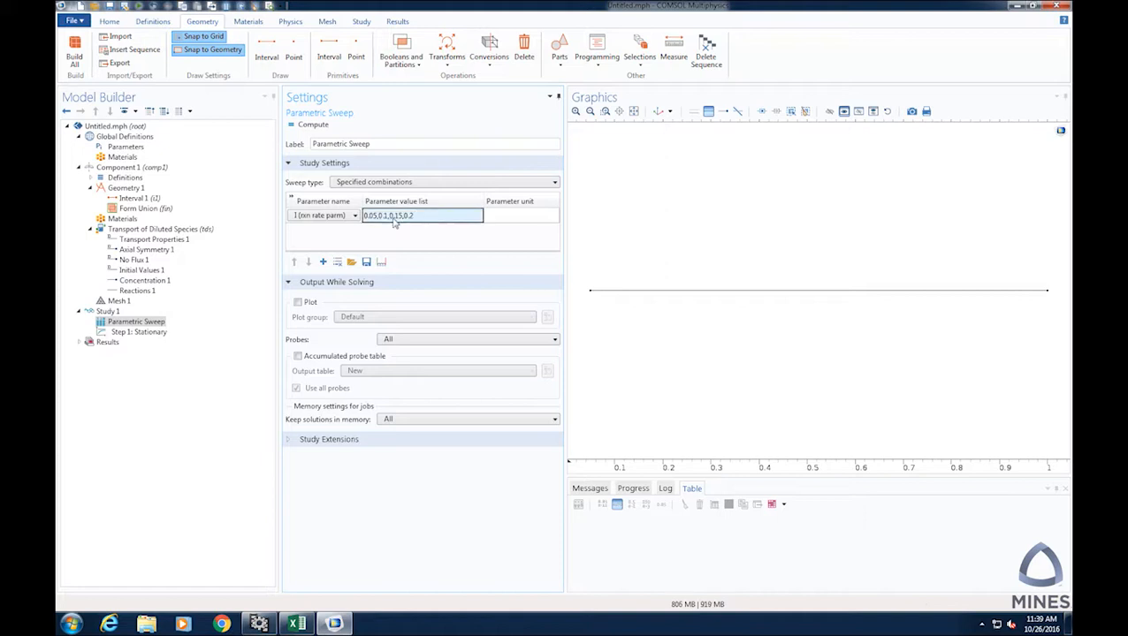
pyautogui.click(499, 218)
# Replace the sweep's parameter value list for l with range(0.05,0.05,0.2).
pyautogui.click(433, 218)
pyautogui.click(440, 216)
pyautogui.write('ran')
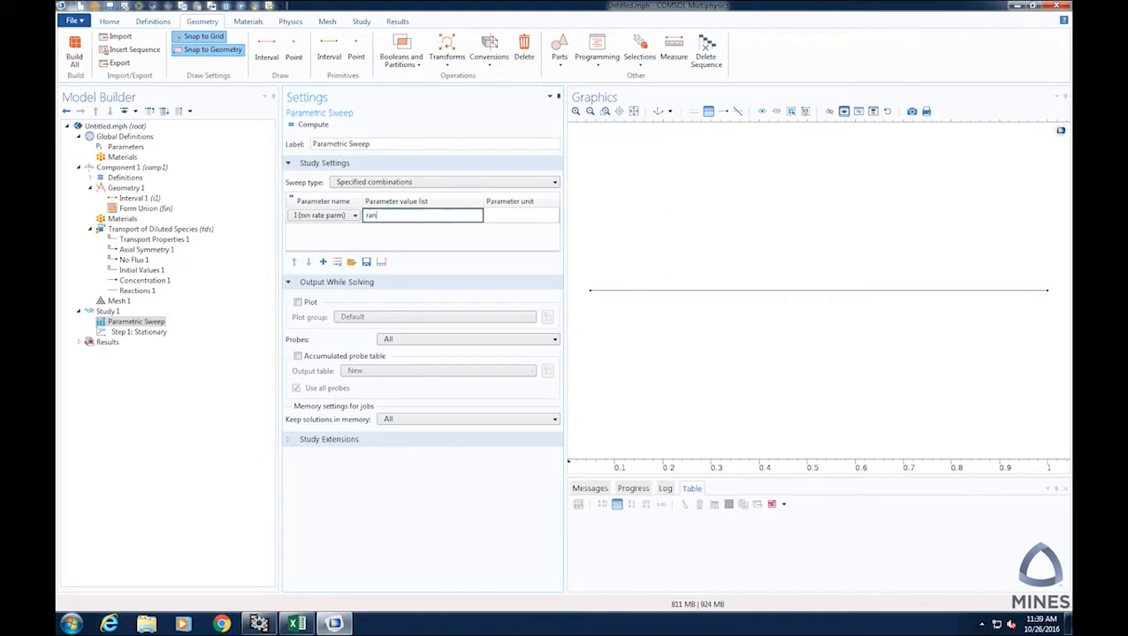
pyautogui.write('ge(0.05,0.05,0.2)')
pyautogui.press('Return')
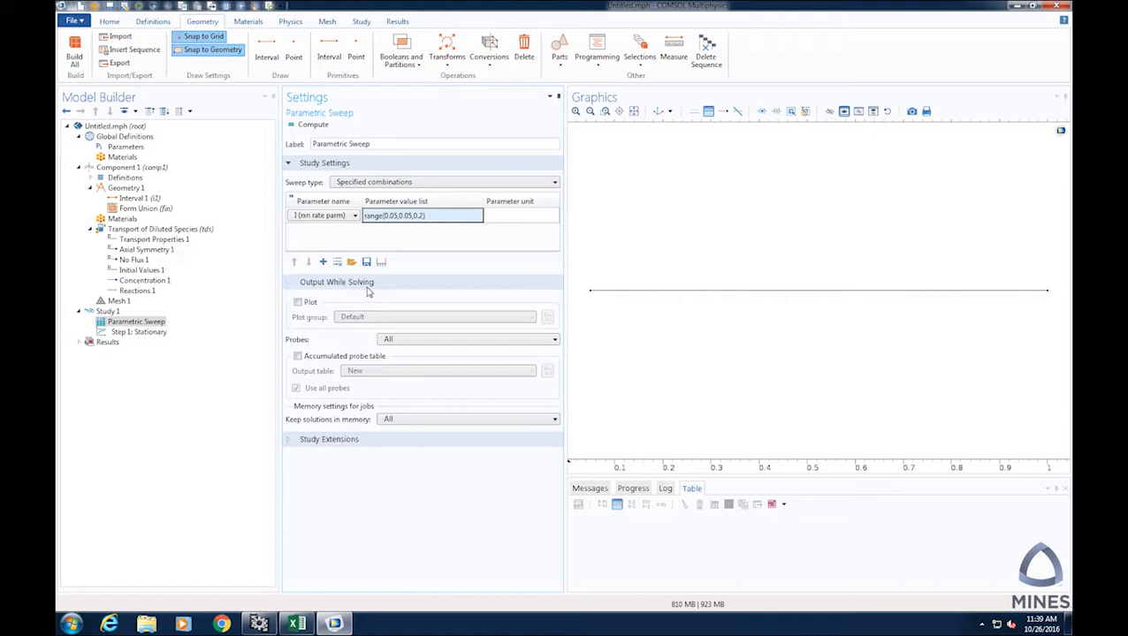
# Build the physics-controlled mesh, change its element size to Fine and rebuild it.
pyautogui.rightClick(116, 304)
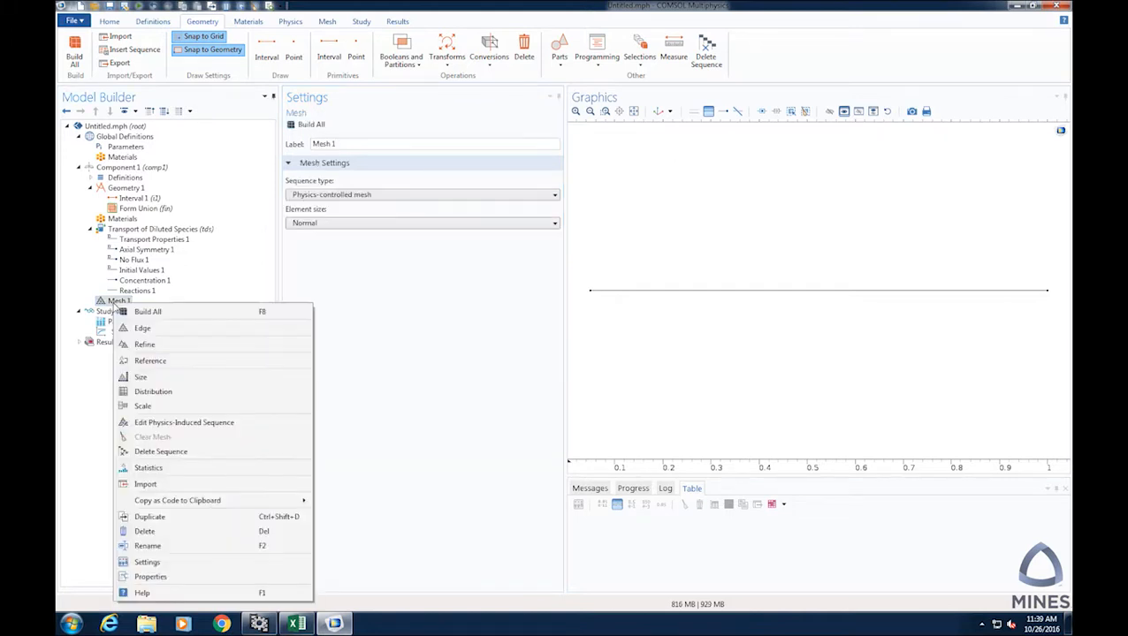
pyautogui.click(139, 309)
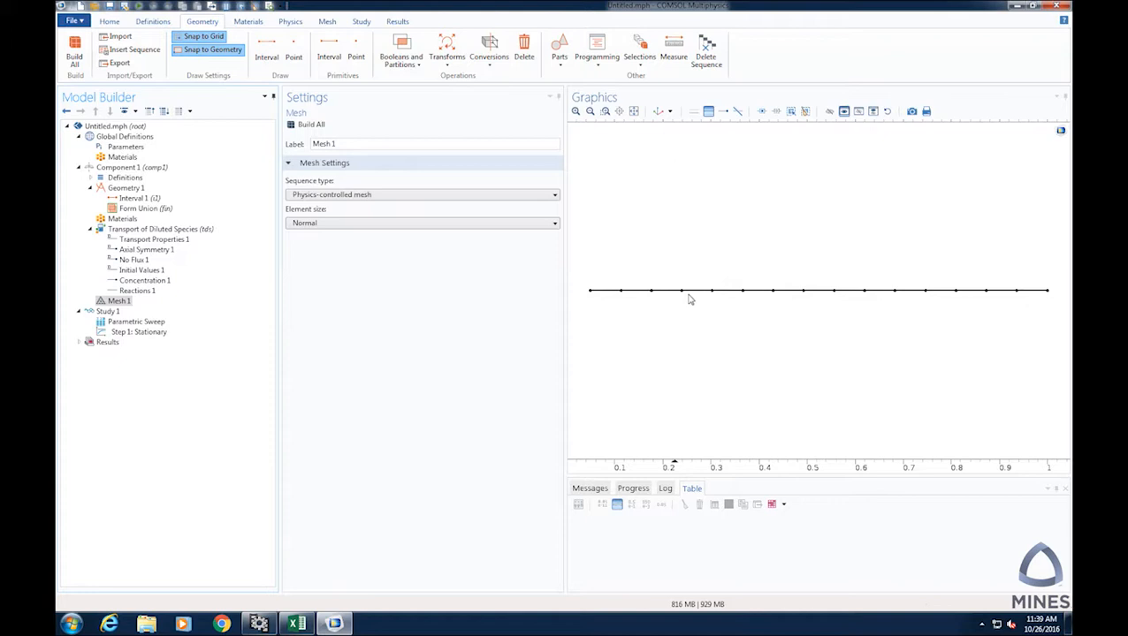
pyautogui.click(327, 21)
pyautogui.click(218, 53)
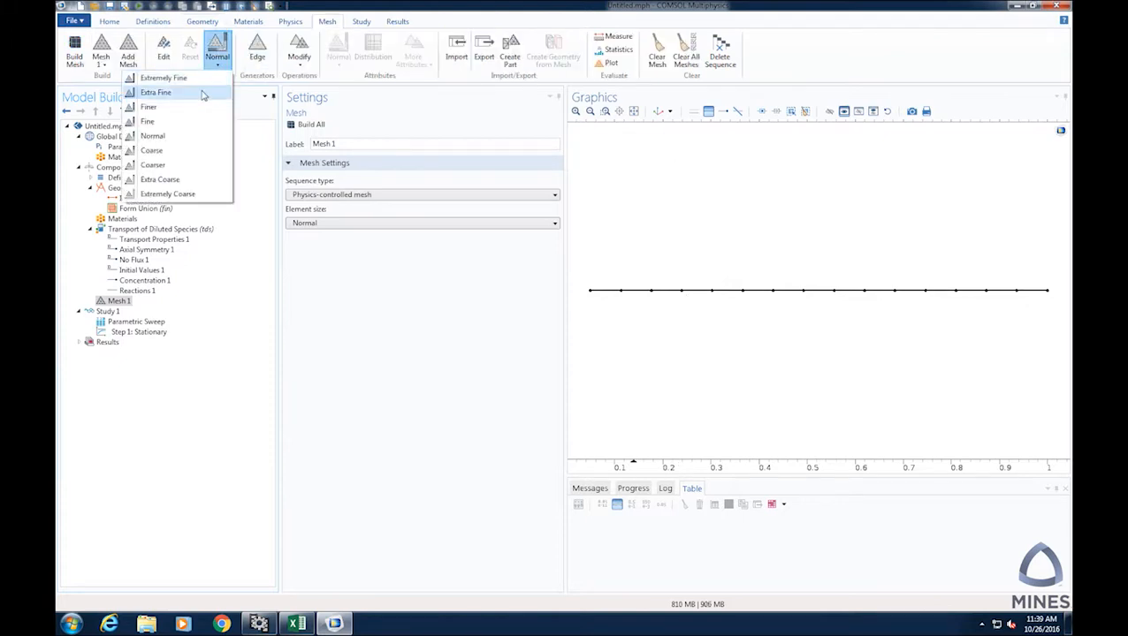
pyautogui.click(187, 130)
pyautogui.click(310, 126)
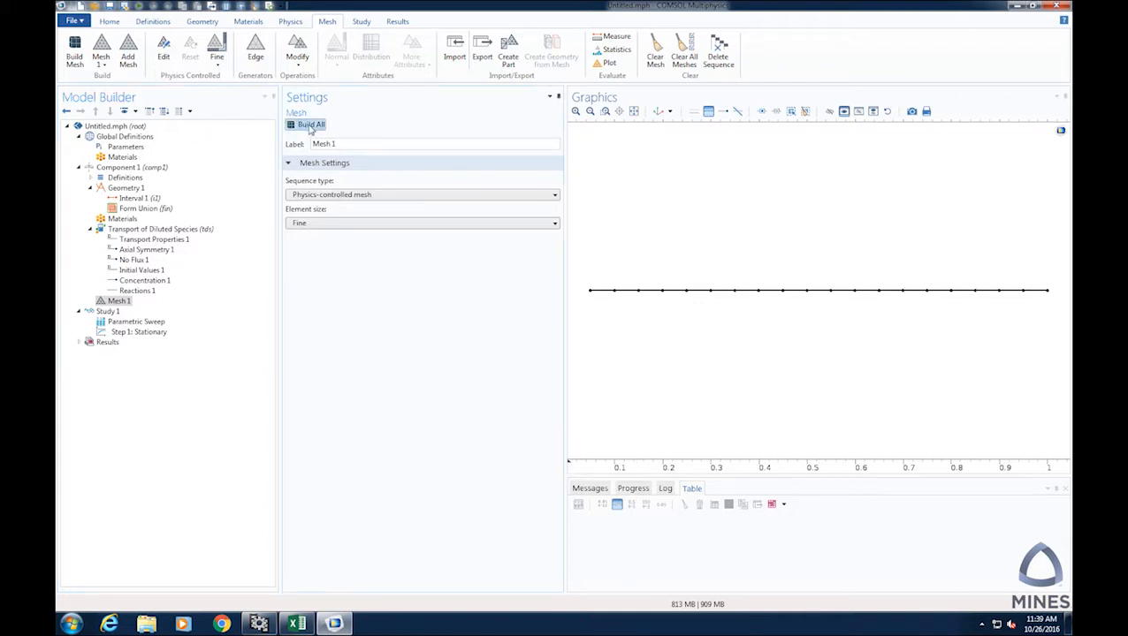
pyautogui.click(305, 223)
pyautogui.click(425, 226)
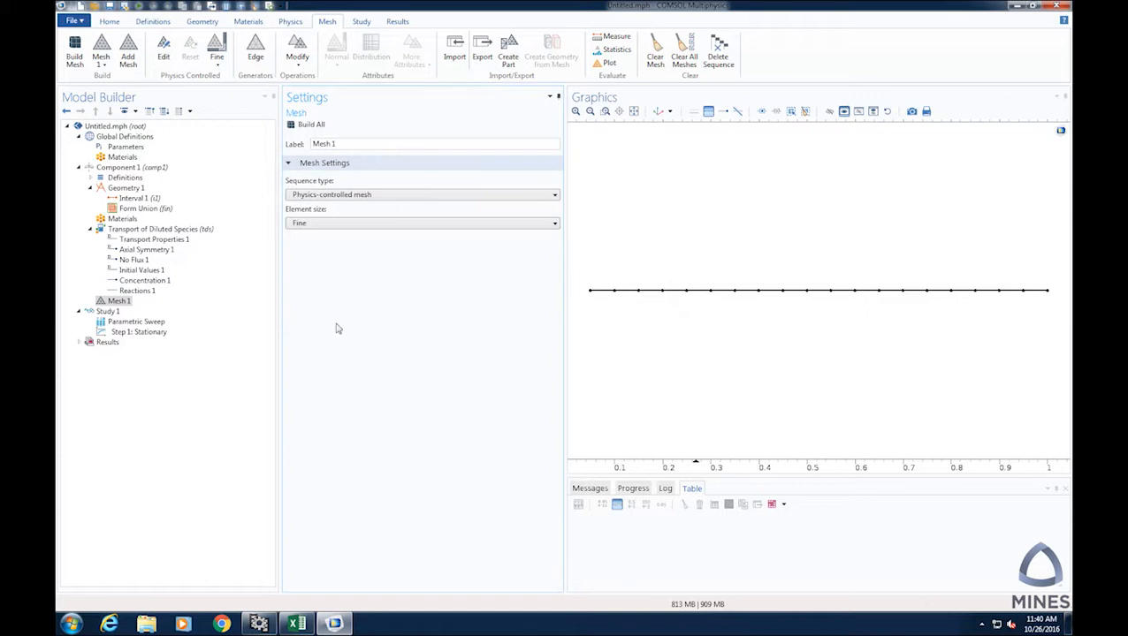
# Compute Study 1 with the parametric sweep.
pyautogui.rightClick(108, 313)
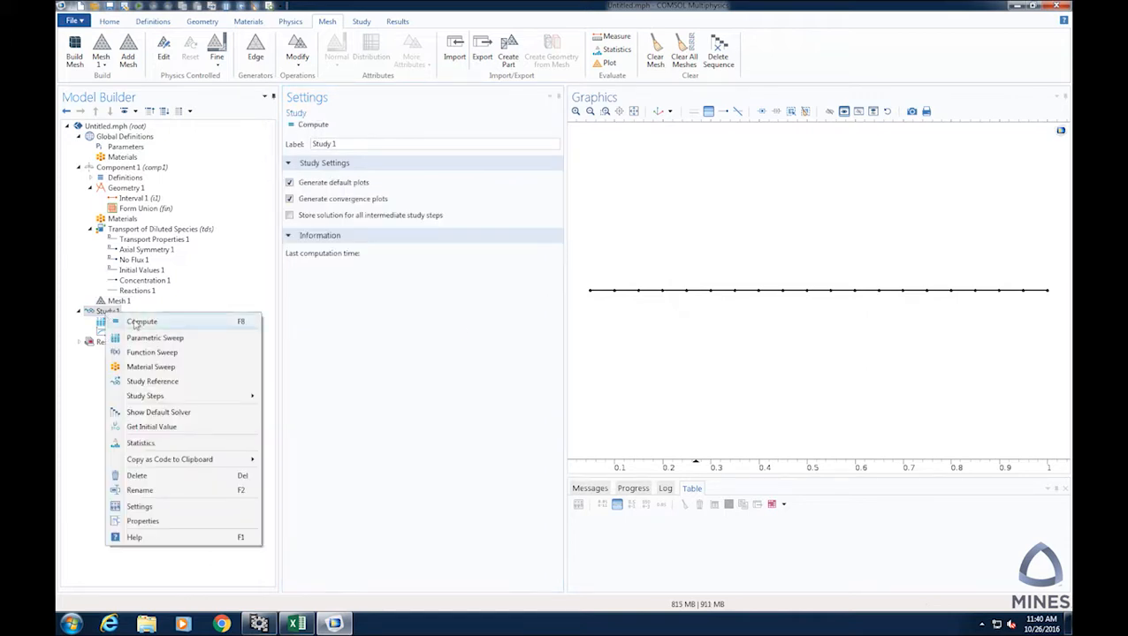
pyautogui.click(140, 322)
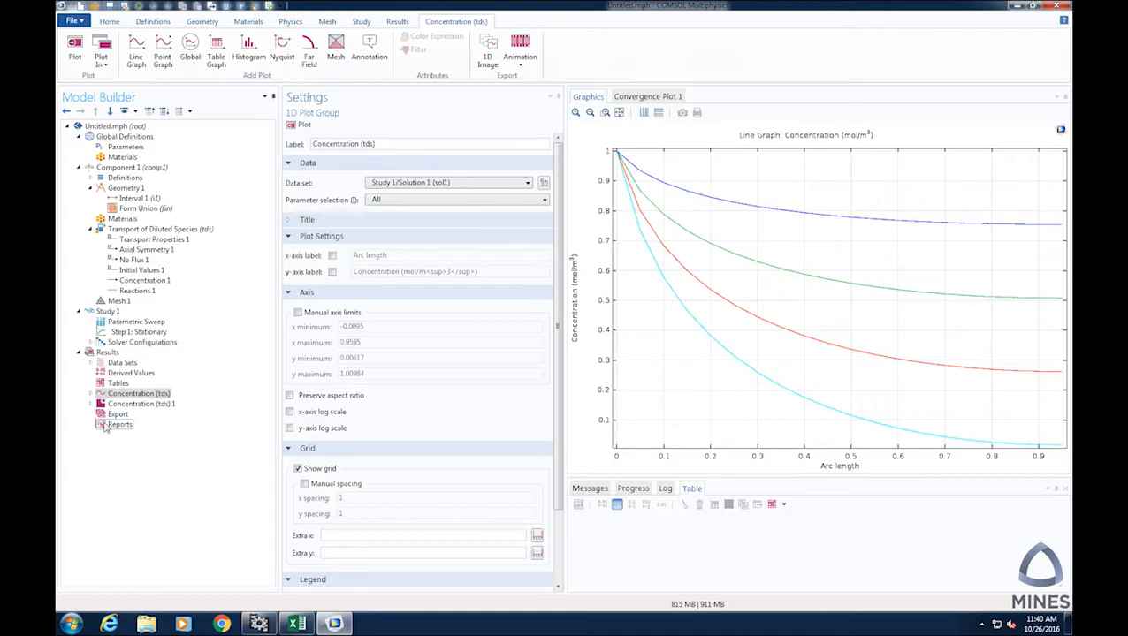
# Show legends for the concentration line graph with the prefix "l =", checking the legend display by toggling it off and on.
pyautogui.click(91, 394)
pyautogui.click(136, 404)
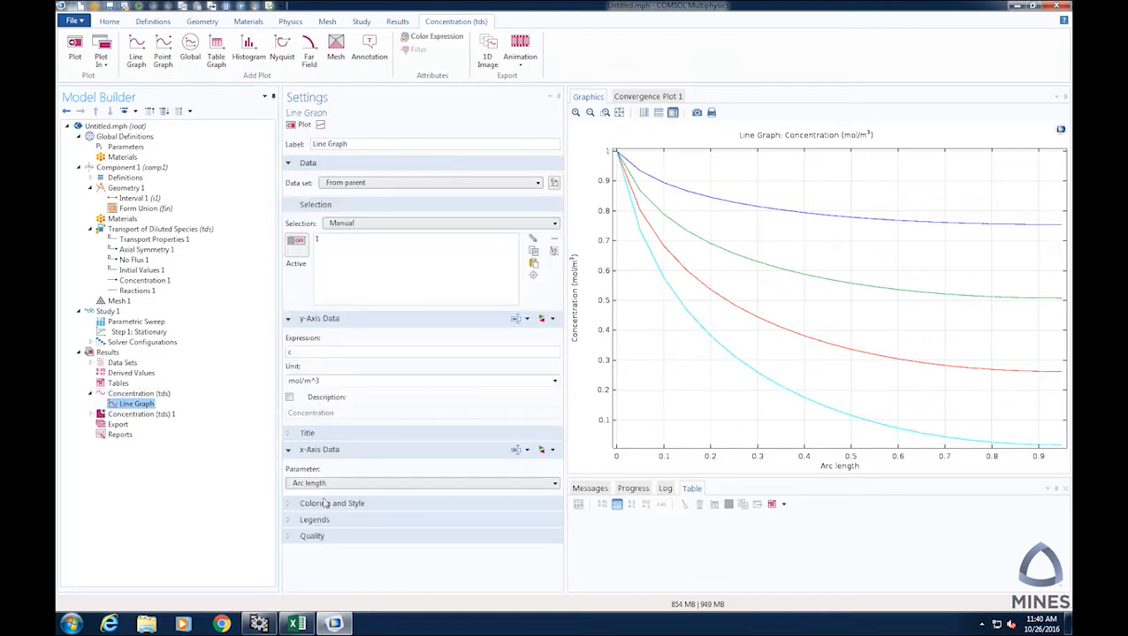
pyautogui.click(292, 523)
pyautogui.scroll(-1, 367, 526)
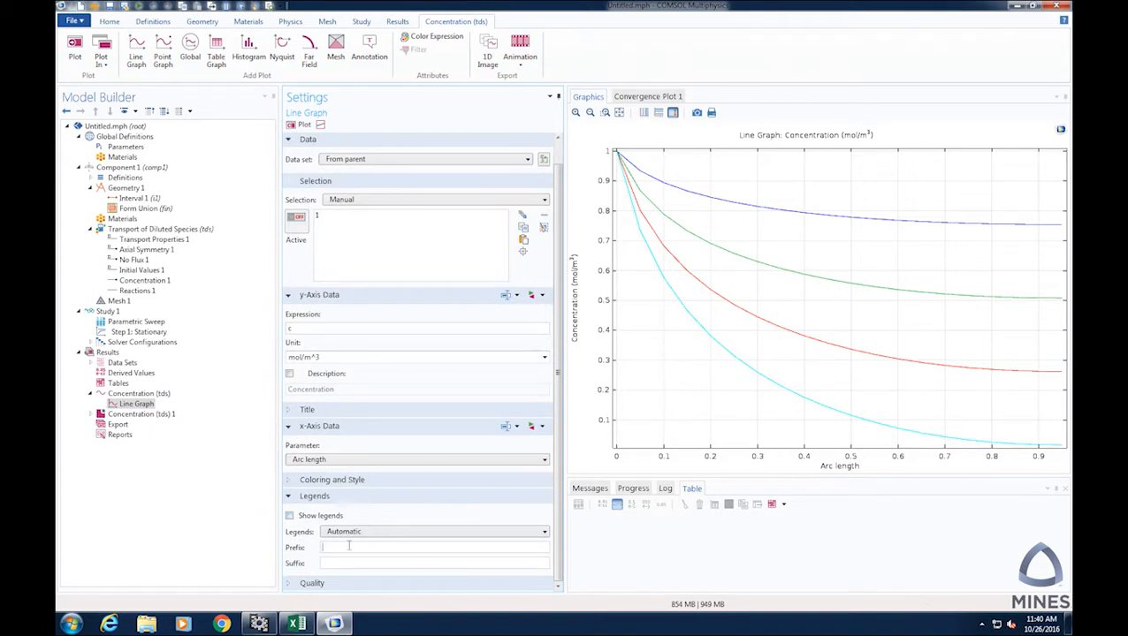
pyautogui.write('l =')
pyautogui.click(305, 517)
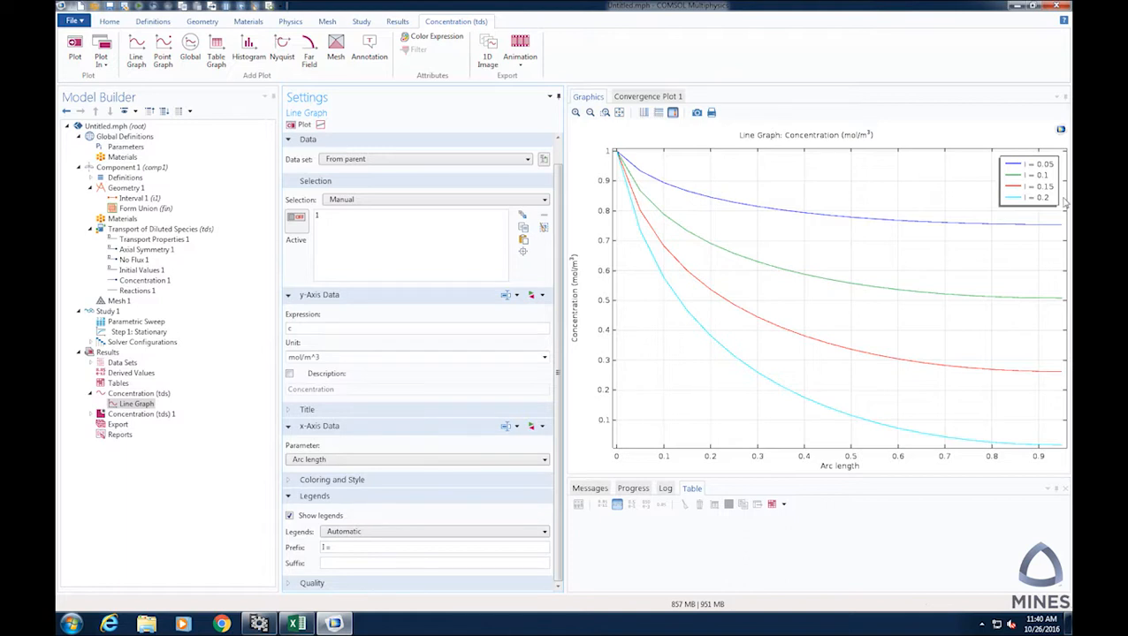
pyautogui.click(673, 112)
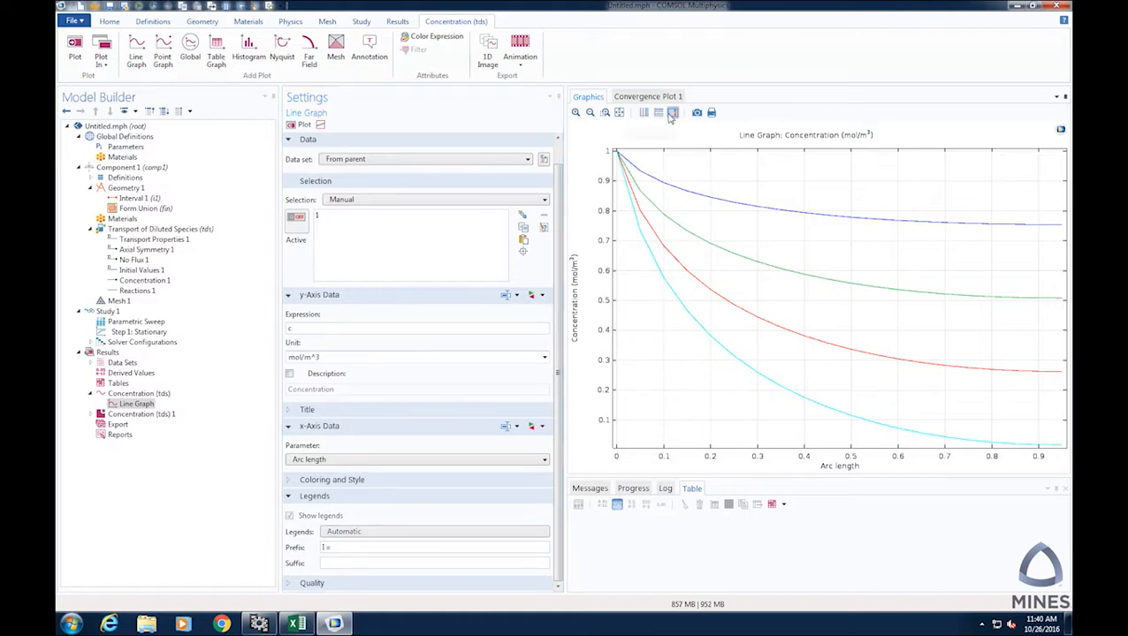
pyautogui.click(673, 112)
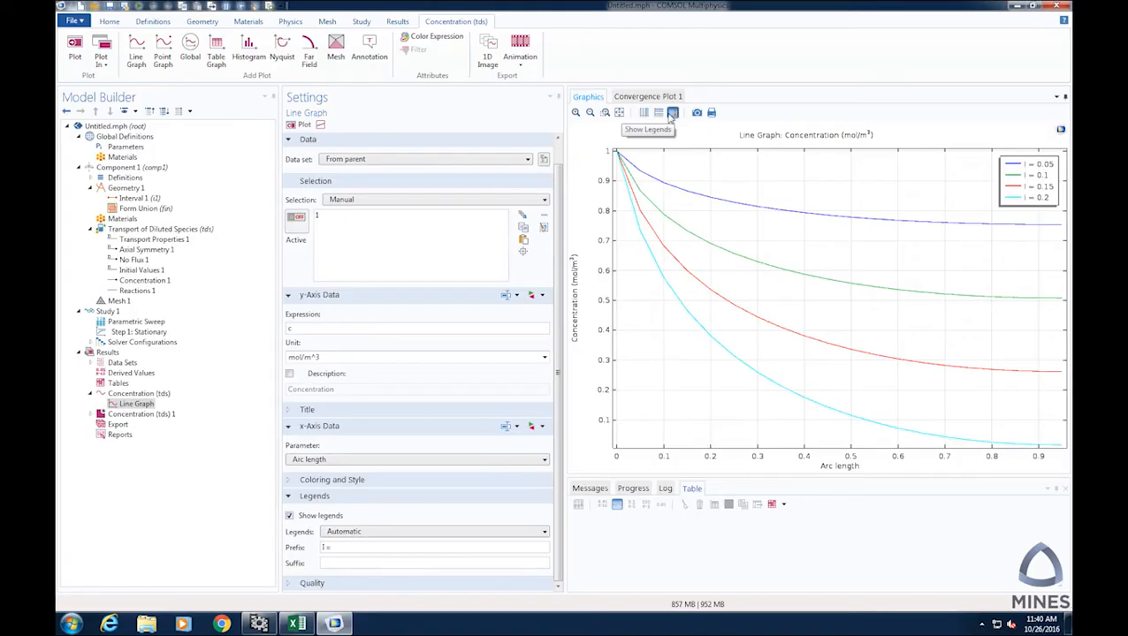
# Set the line graph's x-axis parameter to the expression r in metres and replot the concentration profiles.
pyautogui.click(297, 428)
pyautogui.click(307, 453)
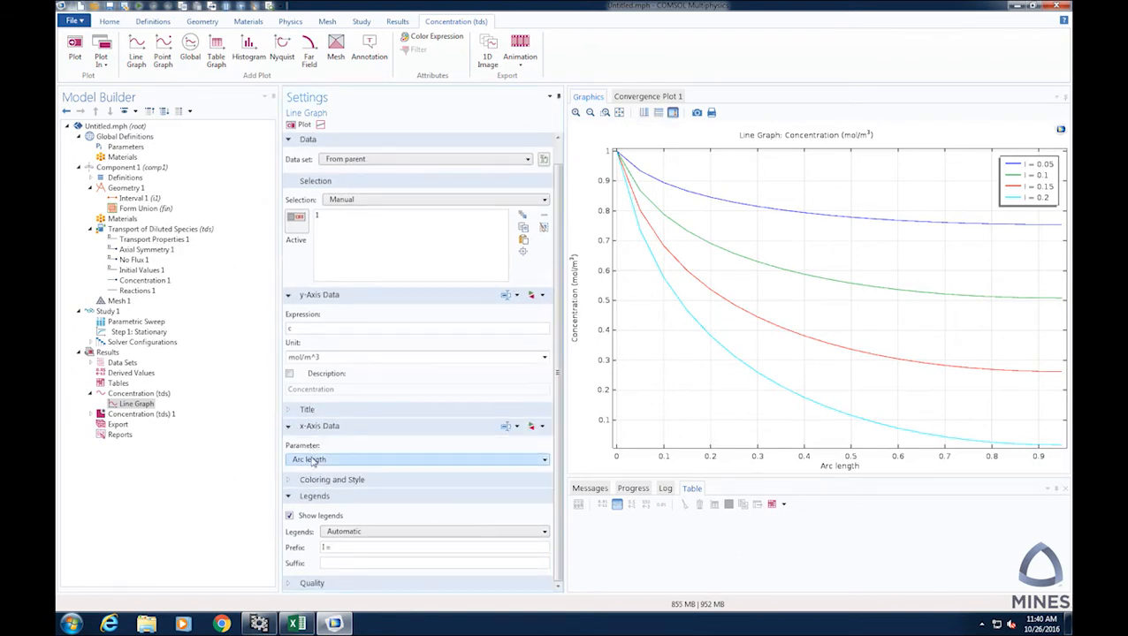
pyautogui.click(311, 461)
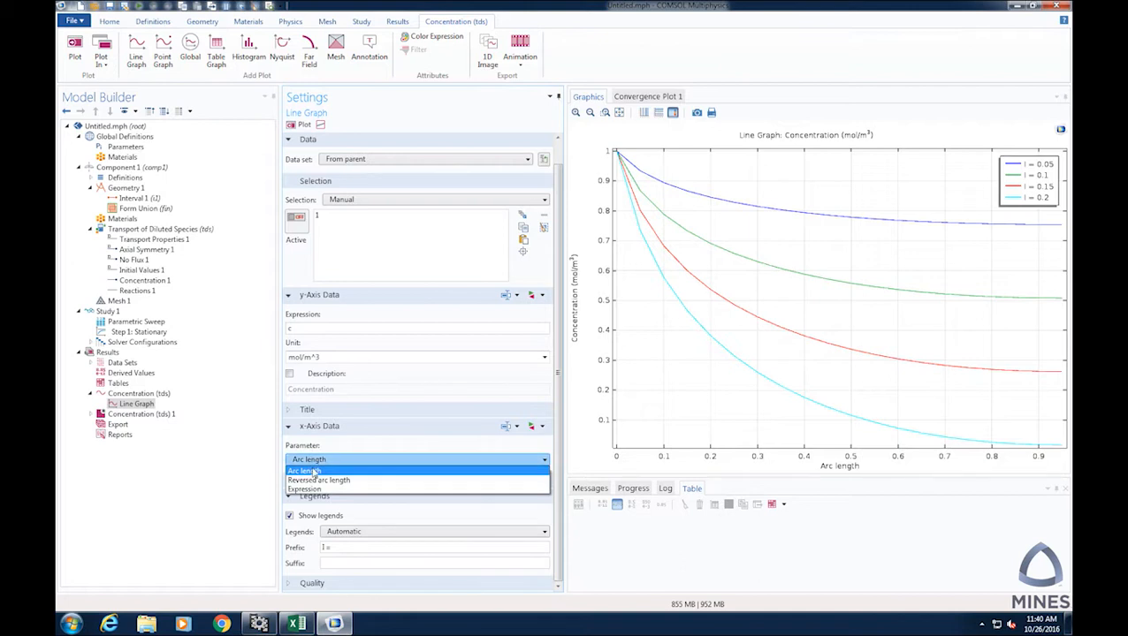
pyautogui.click(305, 489)
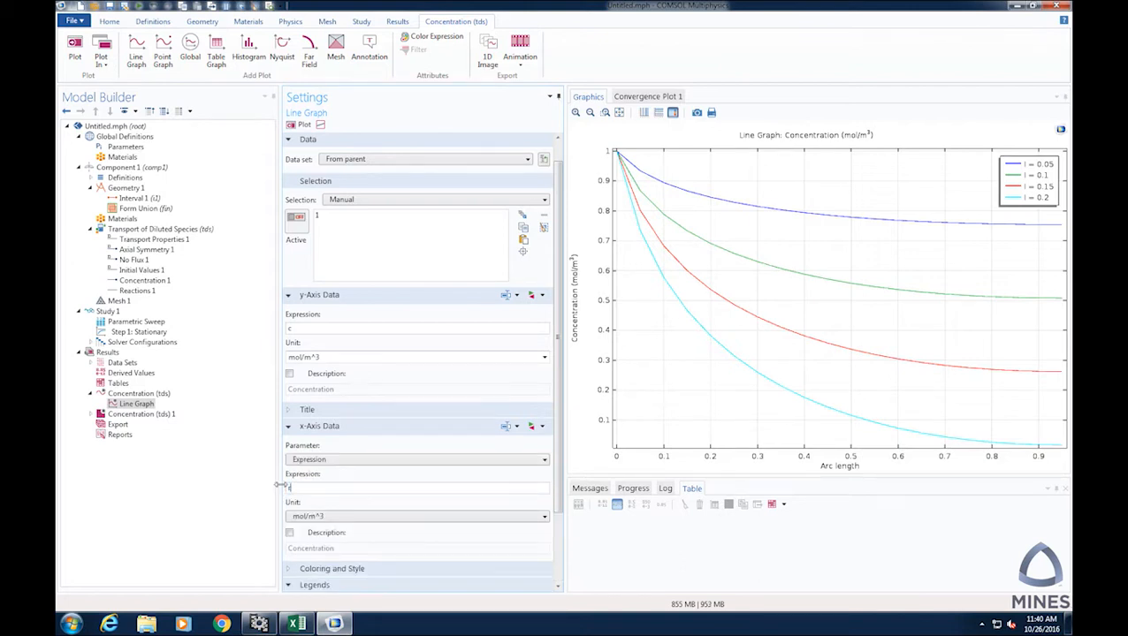
pyautogui.write('r')
pyautogui.click(324, 520)
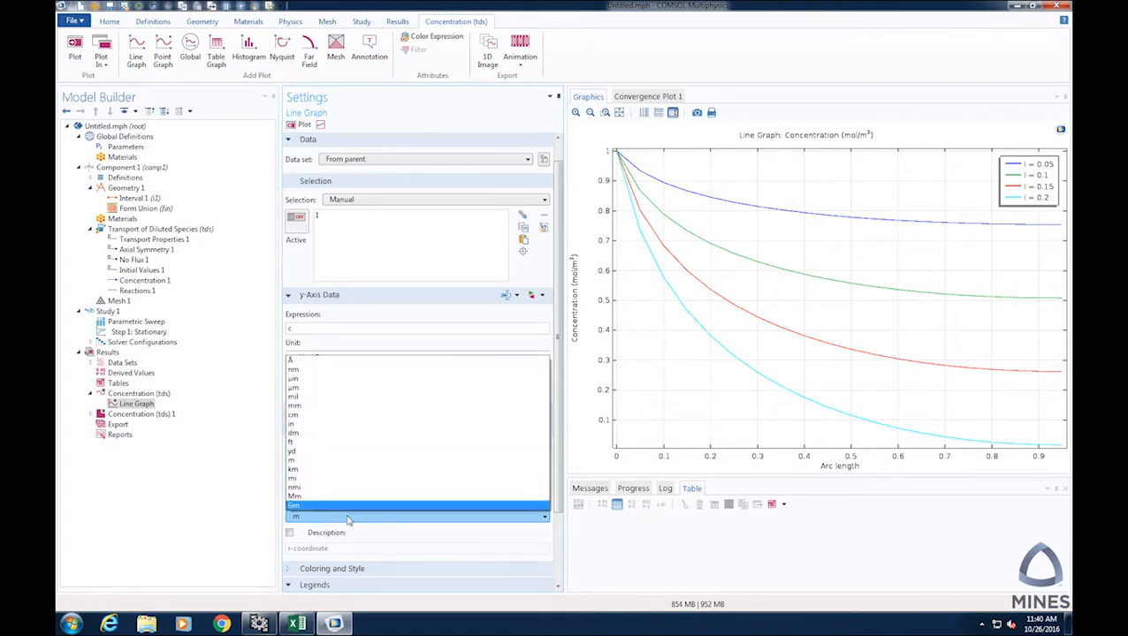
pyautogui.click(455, 540)
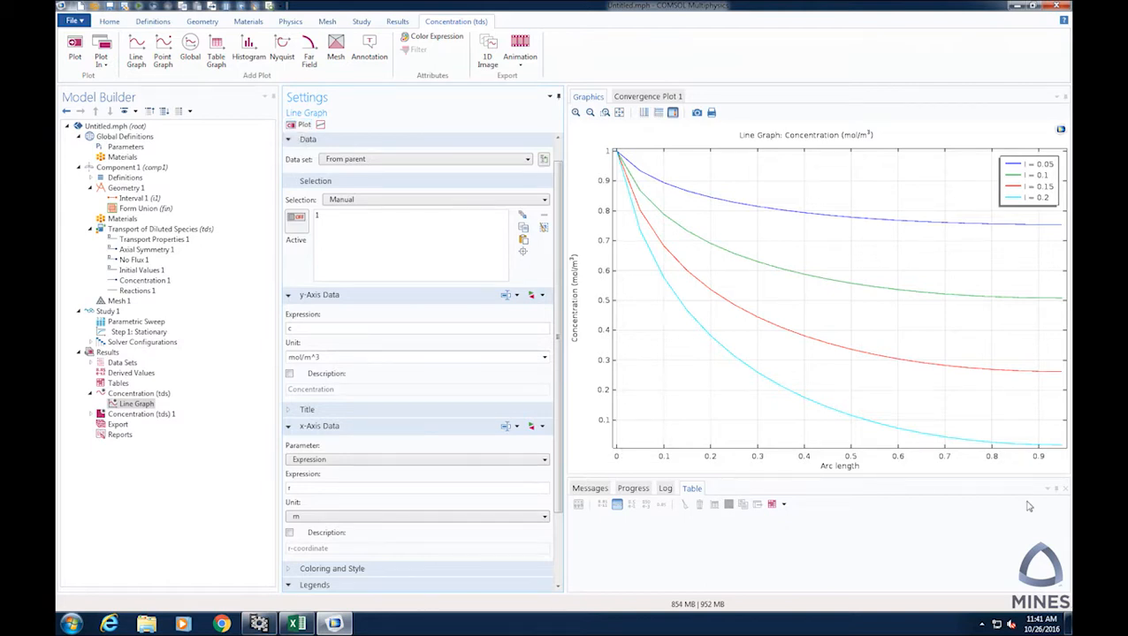
pyautogui.click(293, 125)
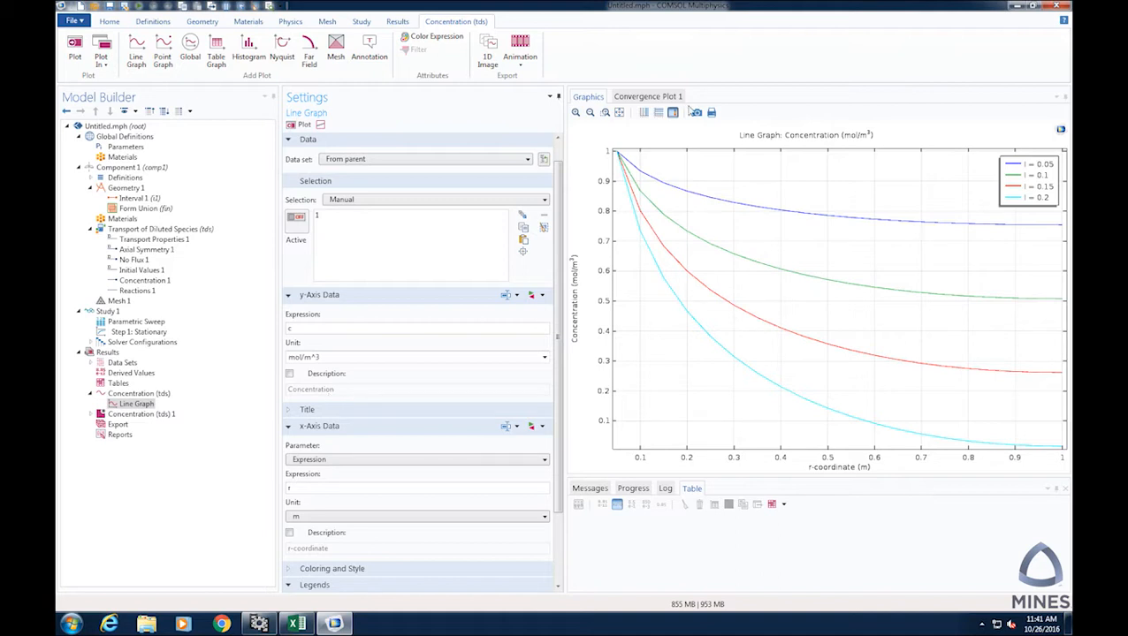
pyautogui.click(697, 113)
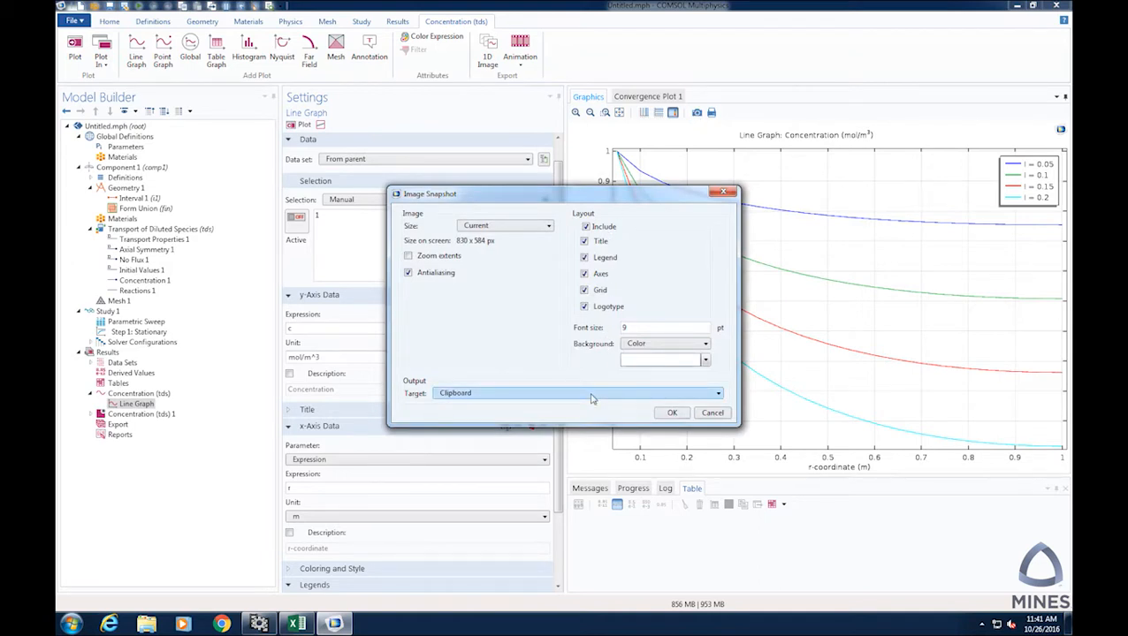
pyautogui.click(591, 396)
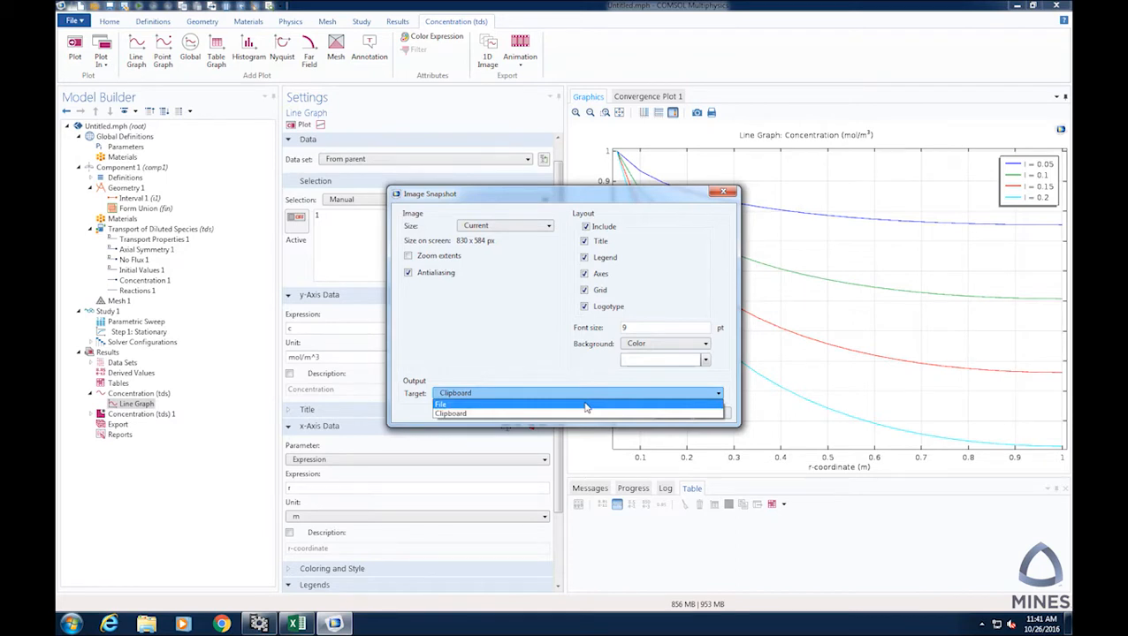
pyautogui.click(586, 405)
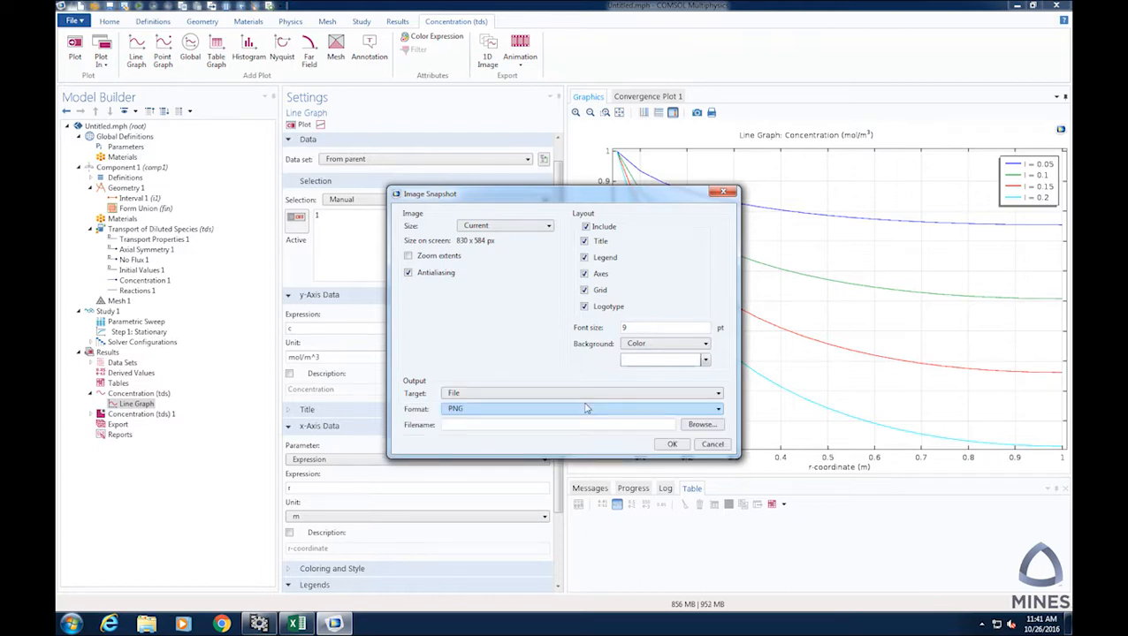
pyautogui.click(584, 409)
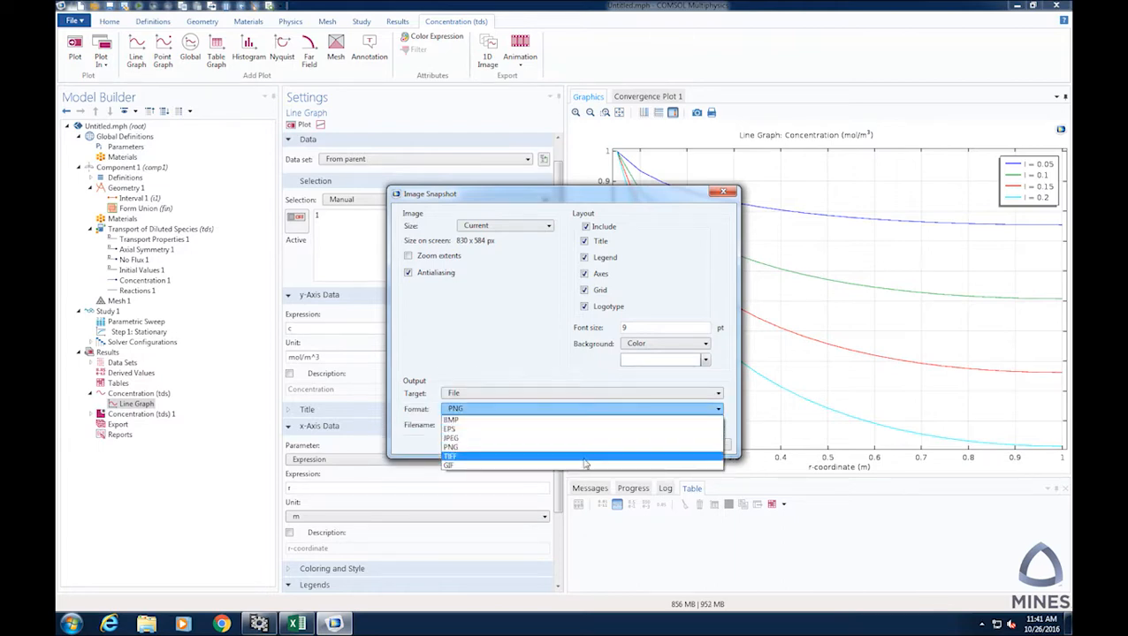
pyautogui.click(583, 447)
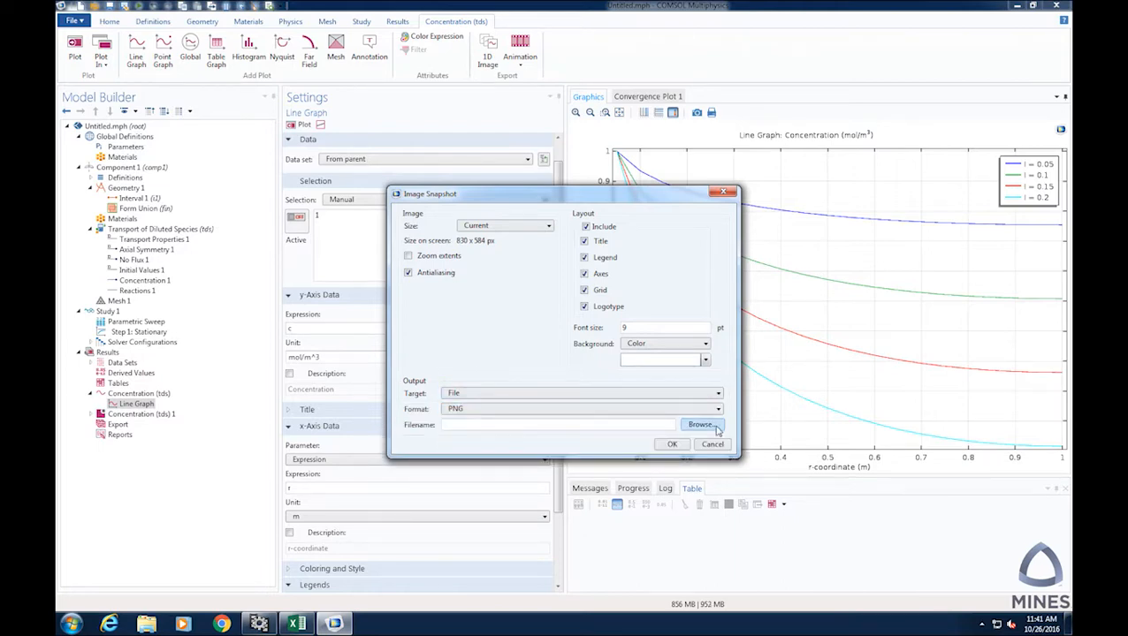
pyautogui.click(713, 444)
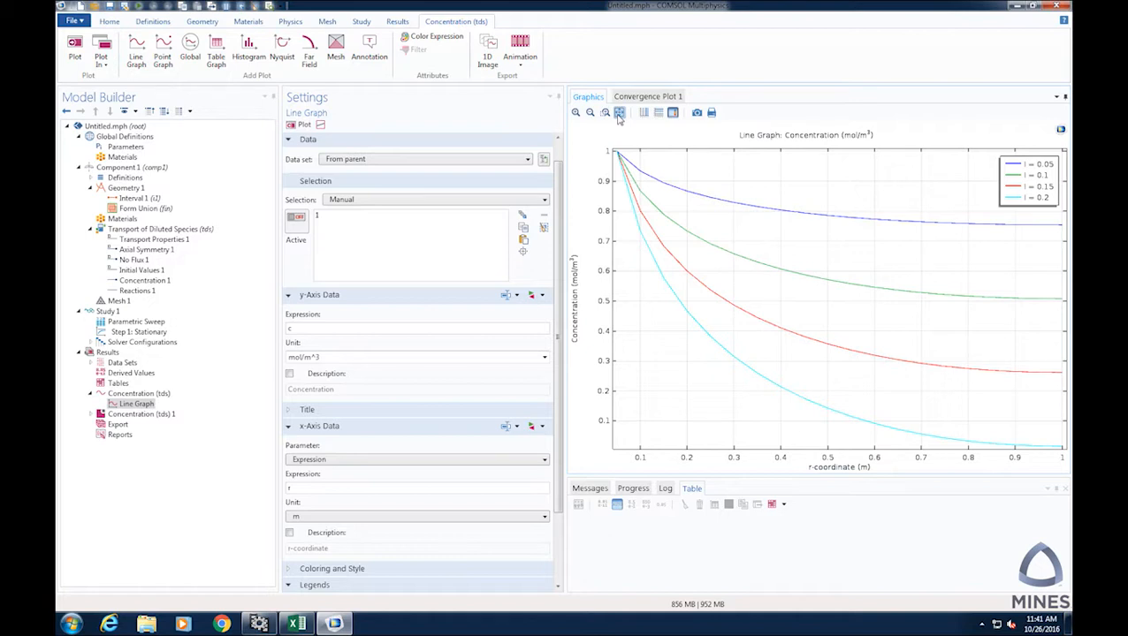
# Add the concentration line graph's plot data to Export, with Concentration (tds) as plot group and Line Graph as plot.
pyautogui.click(136, 406)
pyautogui.rightClick(136, 407)
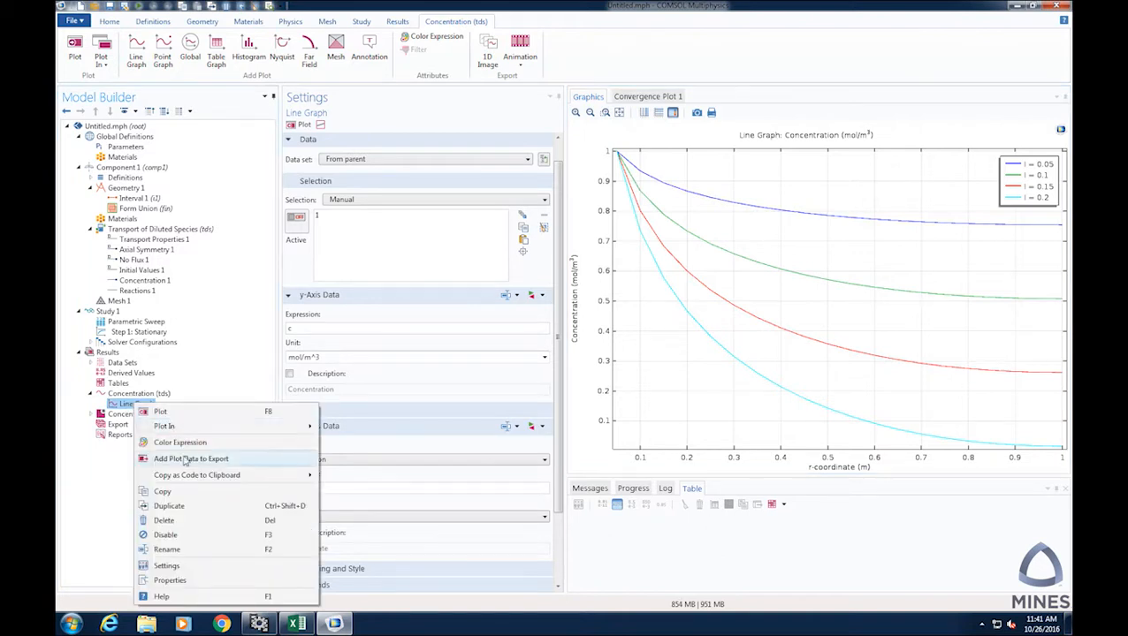
pyautogui.click(241, 463)
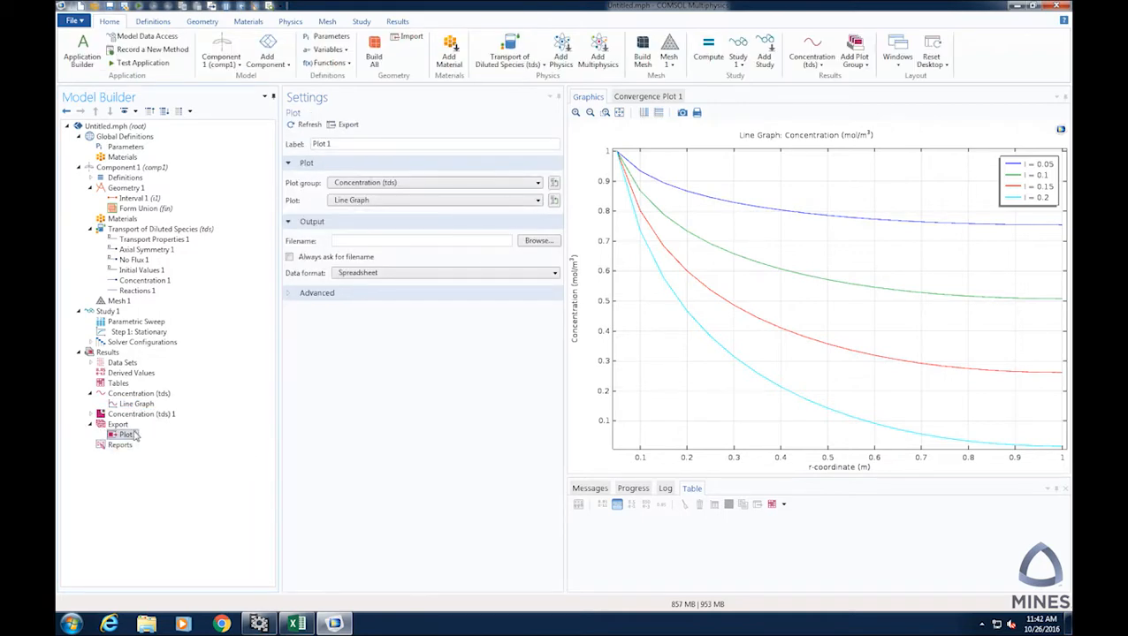
pyautogui.click(360, 185)
pyautogui.click(362, 184)
pyautogui.click(365, 202)
pyautogui.click(367, 202)
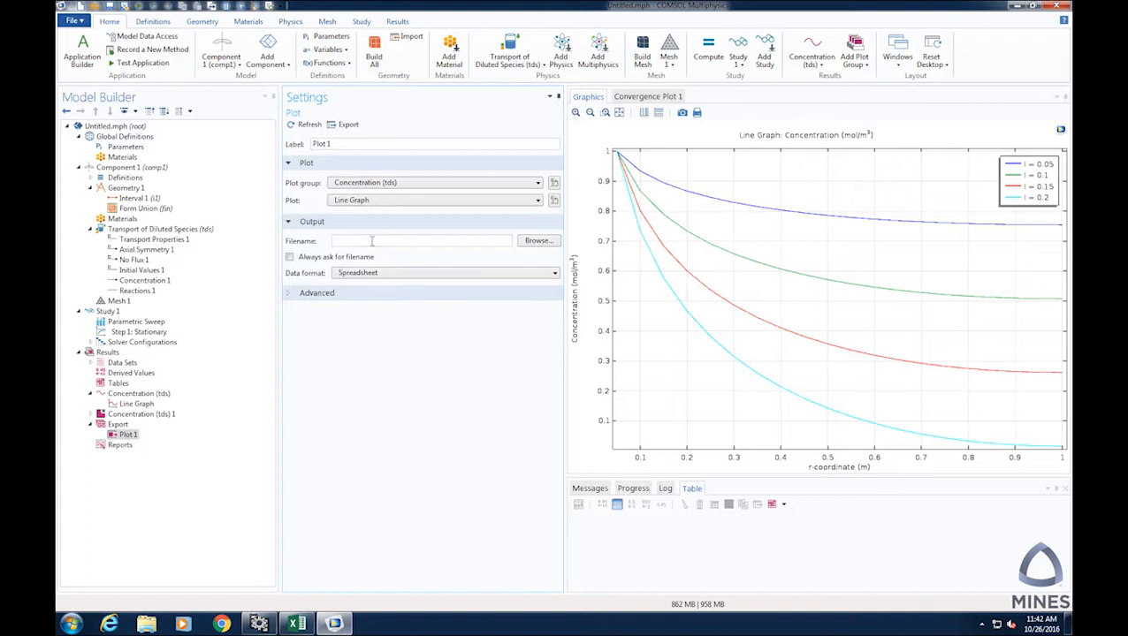
# Export the plot data in Spreadsheet format to the text file test01 in Documents and show the advanced export settings.
pyautogui.click(538, 240)
pyautogui.write('test01')
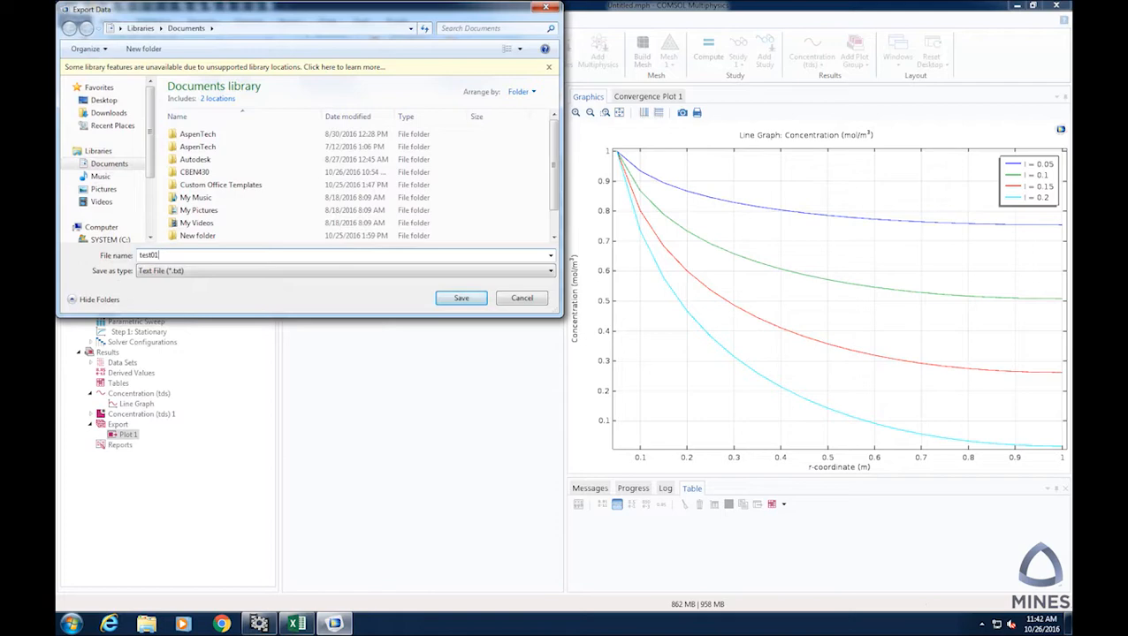
pyautogui.press('Return')
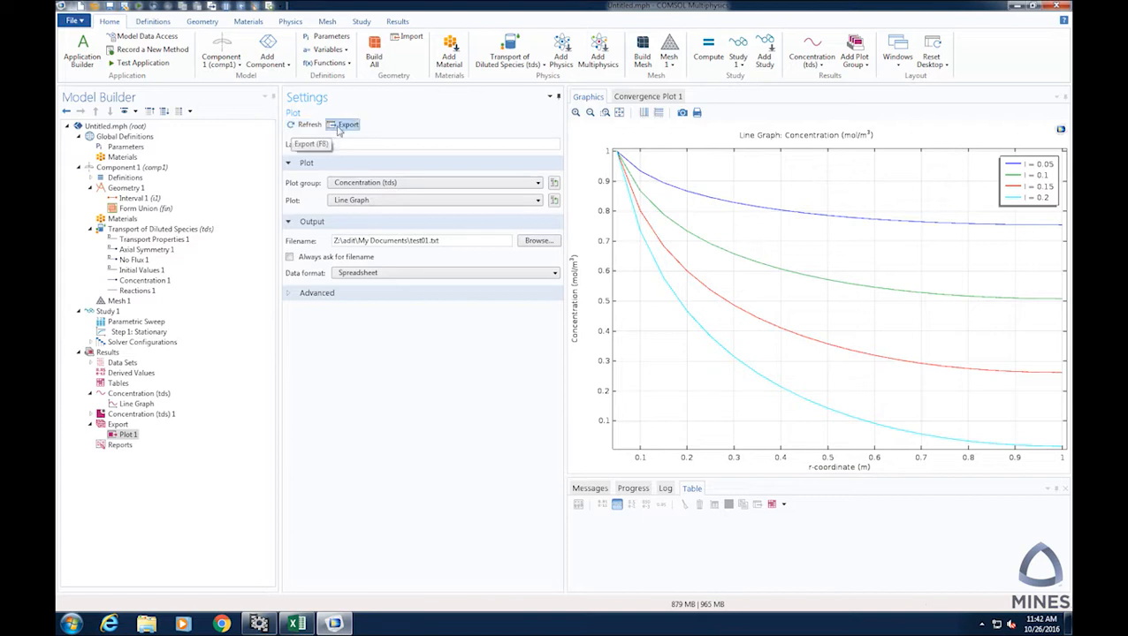
pyautogui.click(287, 294)
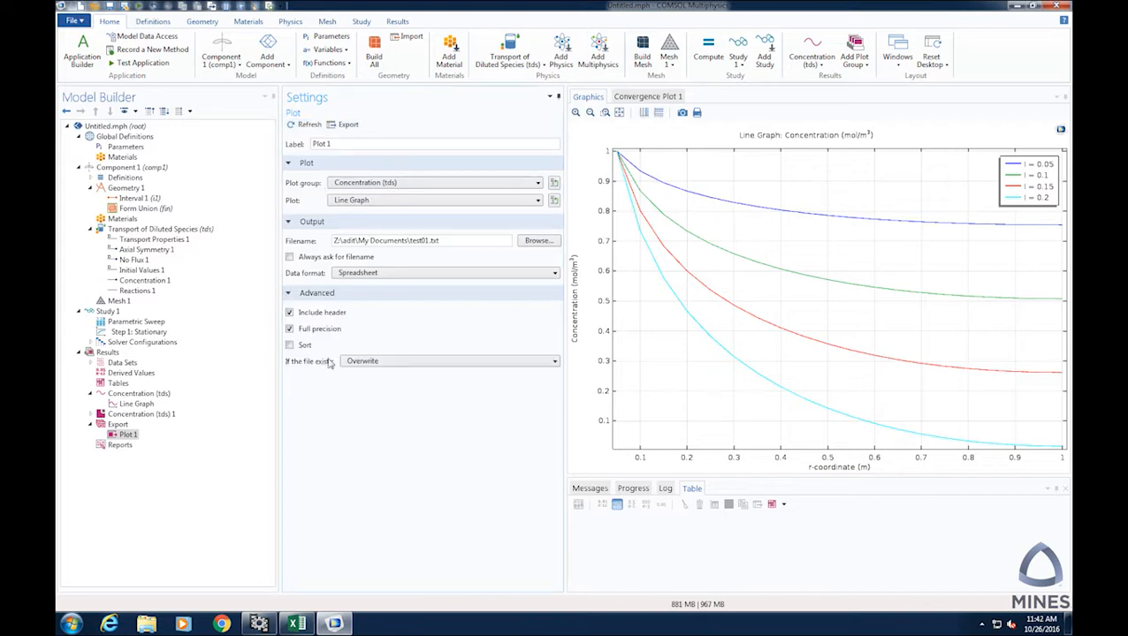
# Switch to Excel and open the text file test01 from the Documents library.
pyautogui.click(297, 624)
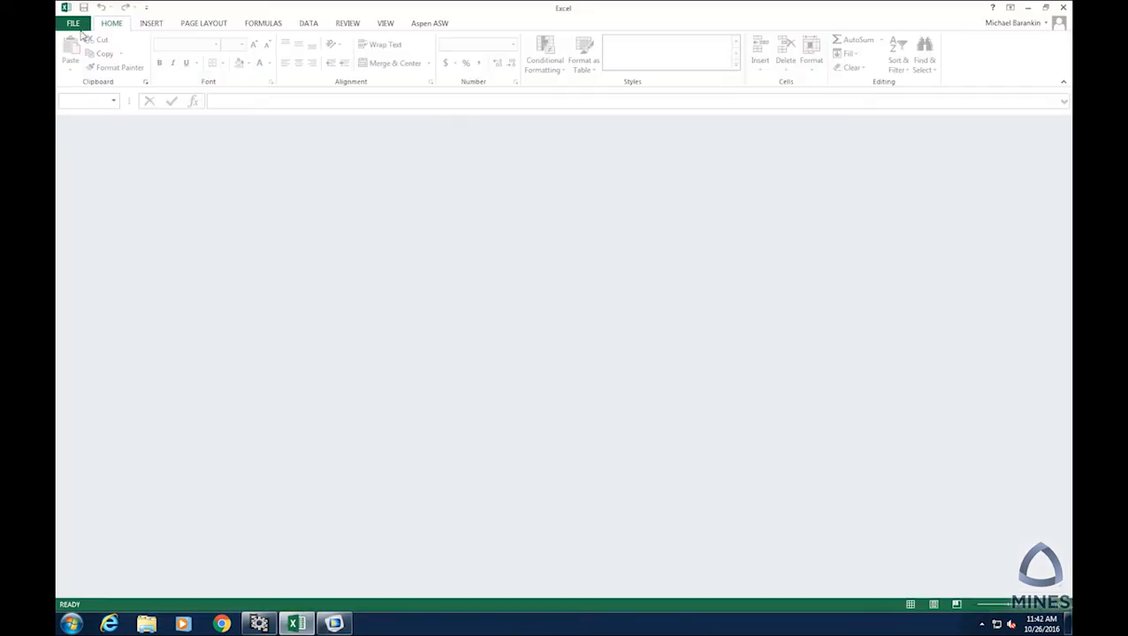
pyautogui.click(73, 23)
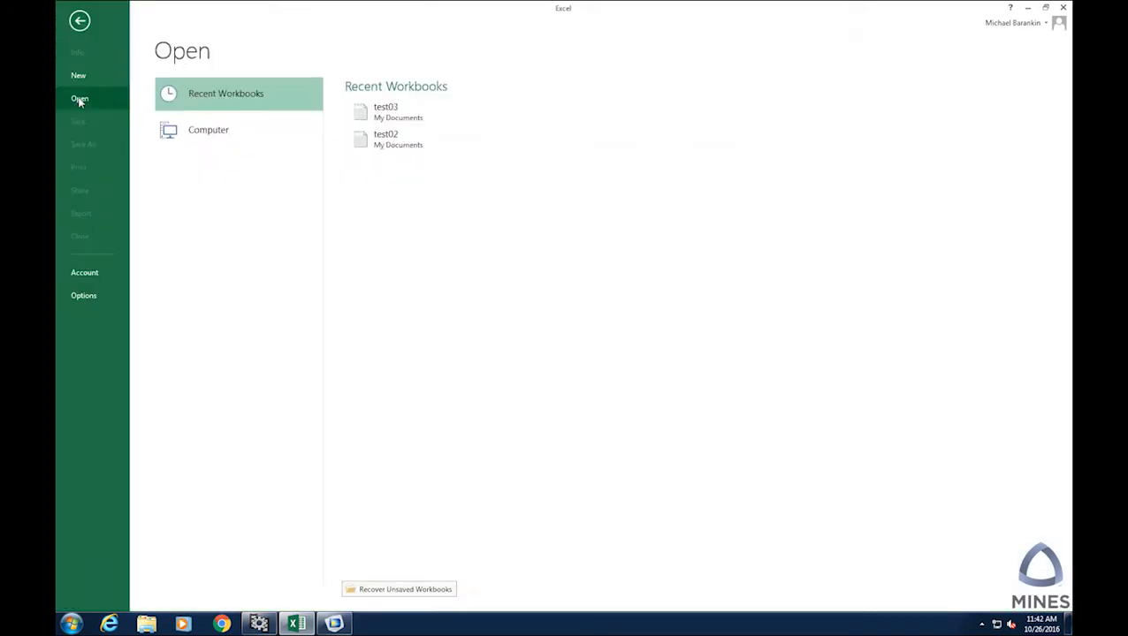
pyautogui.click(239, 133)
pyautogui.click(398, 130)
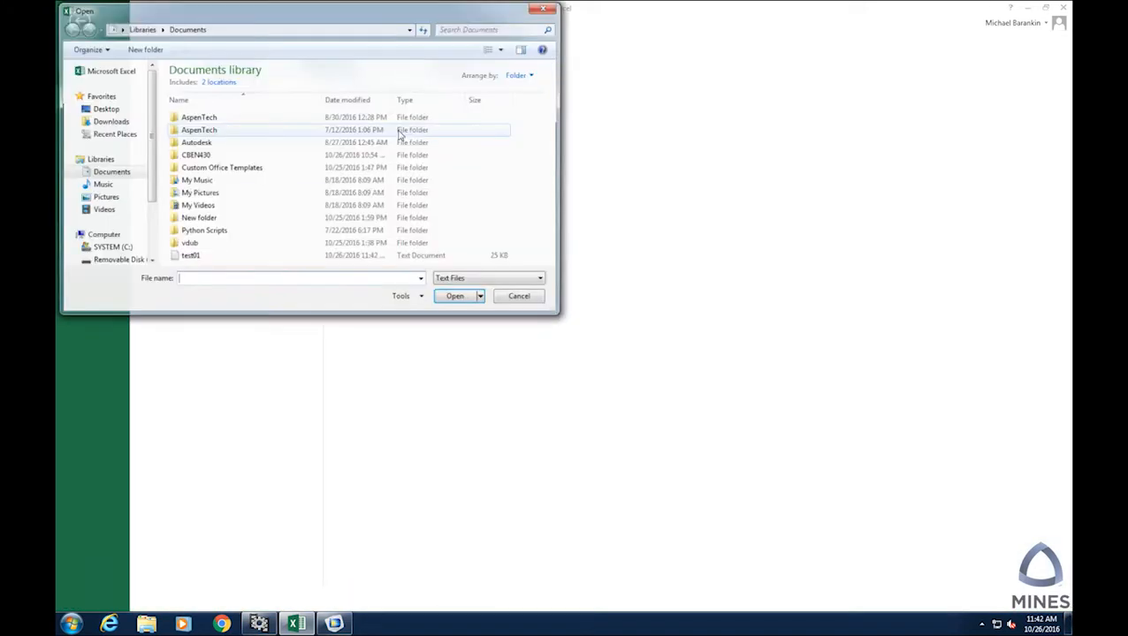
pyautogui.click(554, 262)
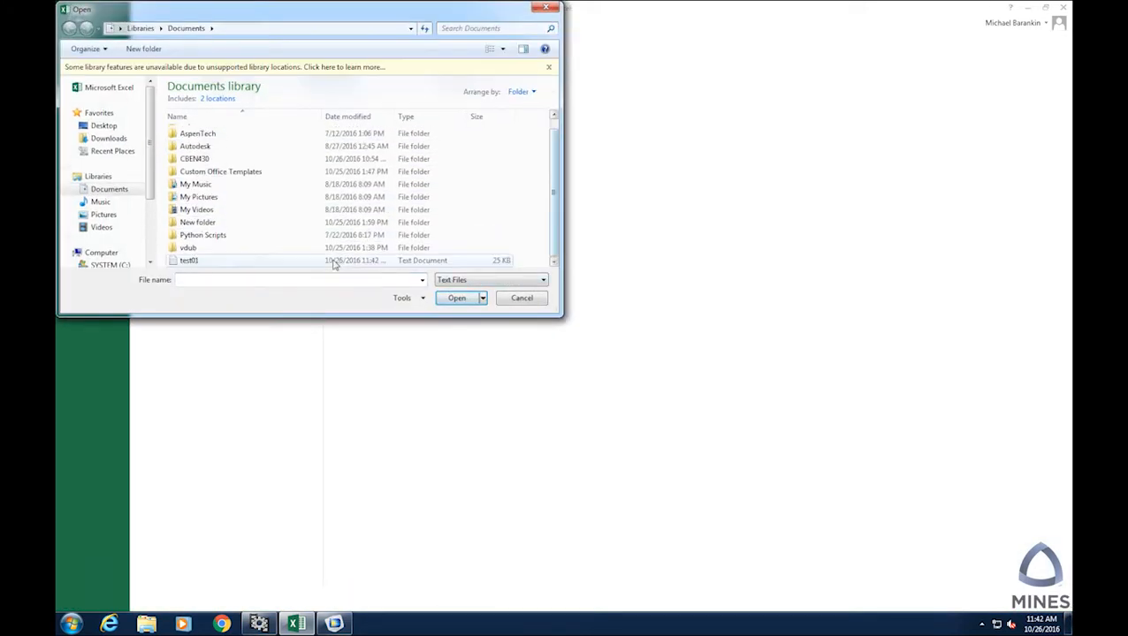
pyautogui.click(225, 260)
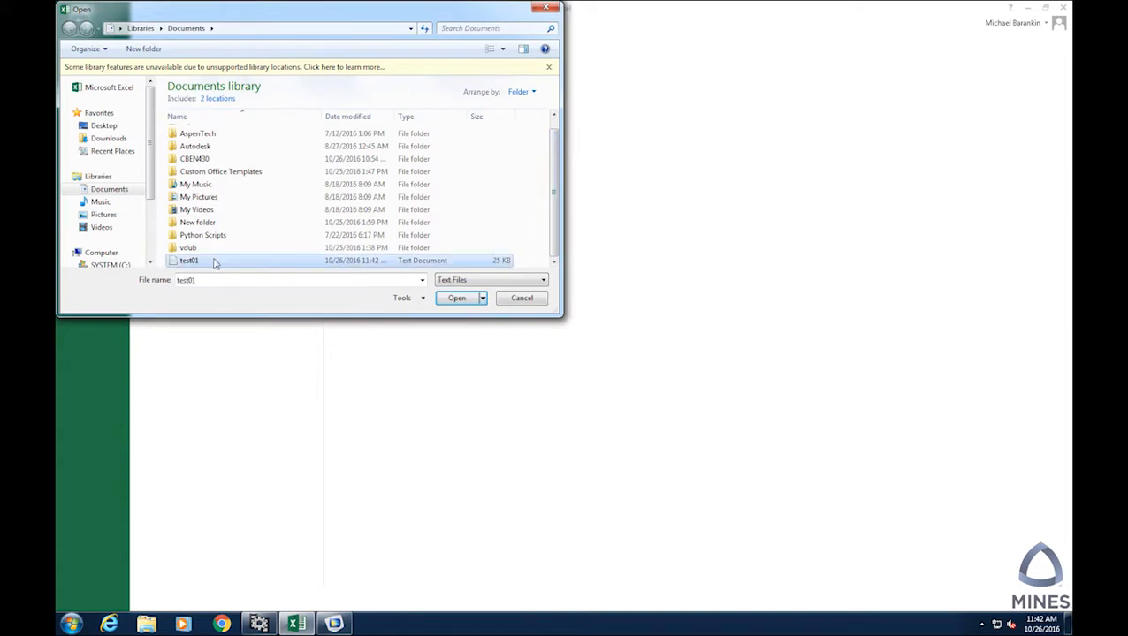
pyautogui.click(457, 299)
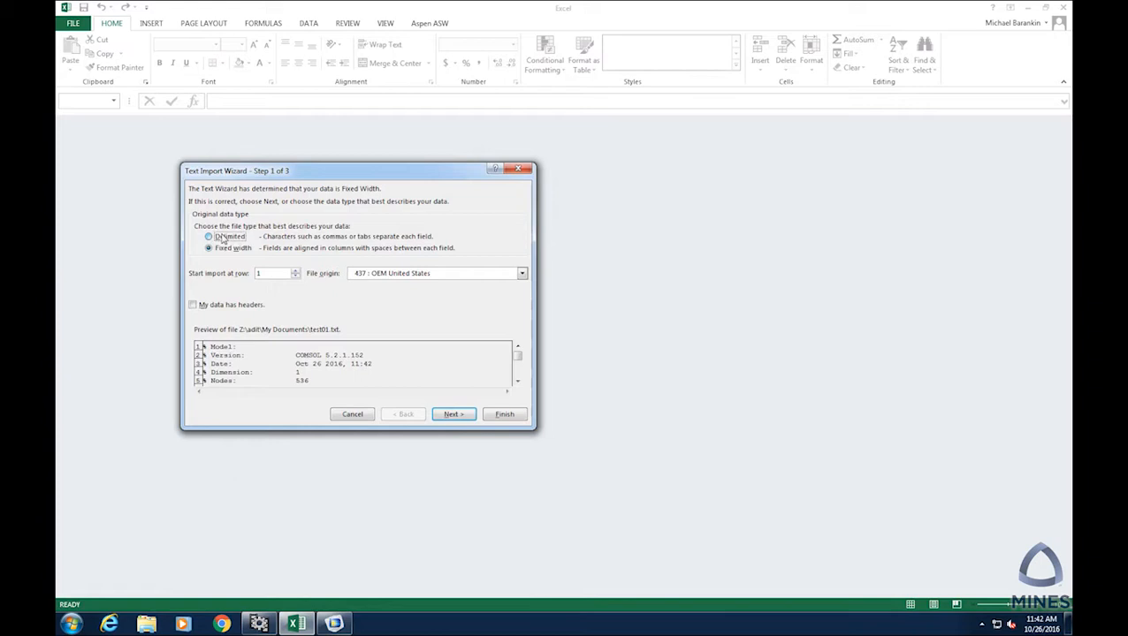
# Import the text file as delimited data with tab and space delimiters, keeping the General column format.
pyautogui.click(223, 239)
pyautogui.click(455, 414)
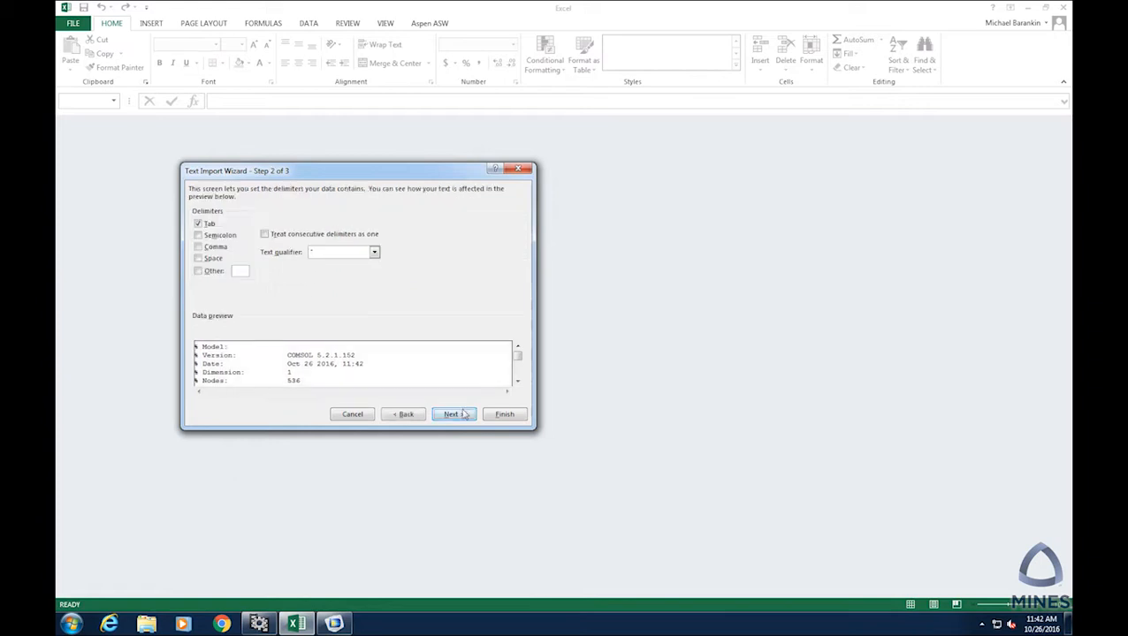
pyautogui.click(198, 258)
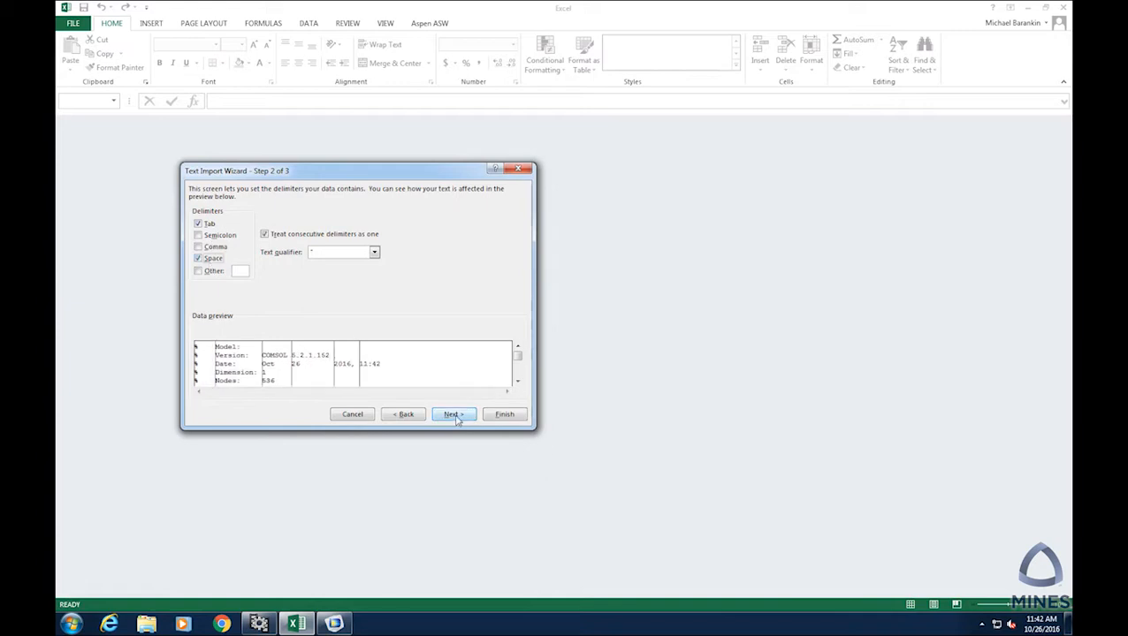
pyautogui.click(517, 380)
pyautogui.click(518, 378)
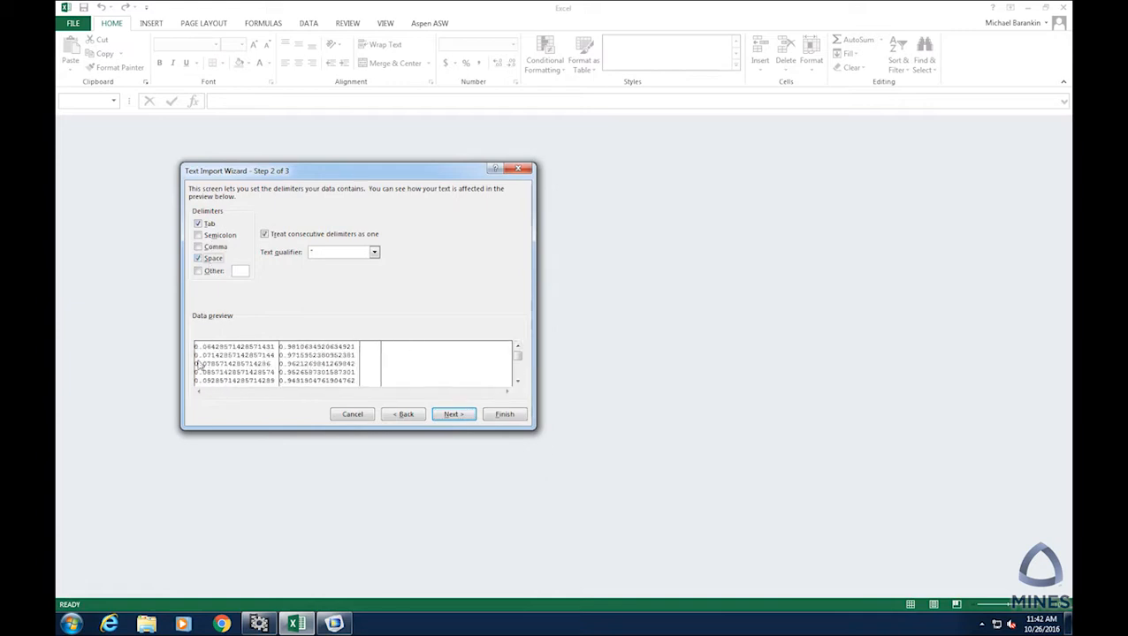
pyautogui.click(454, 415)
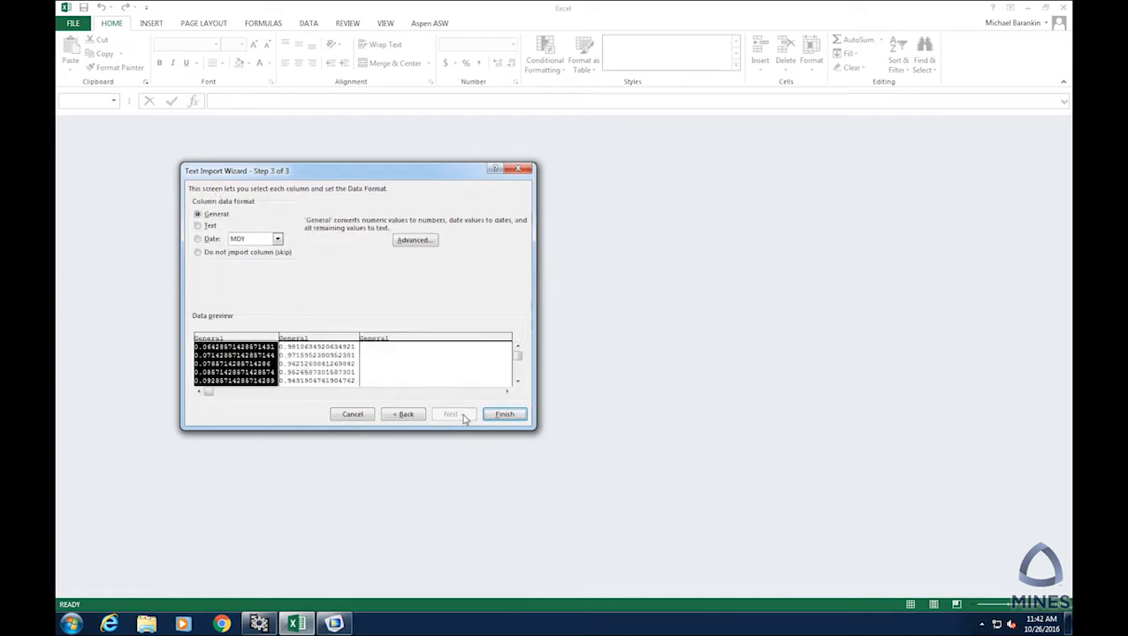
pyautogui.click(505, 415)
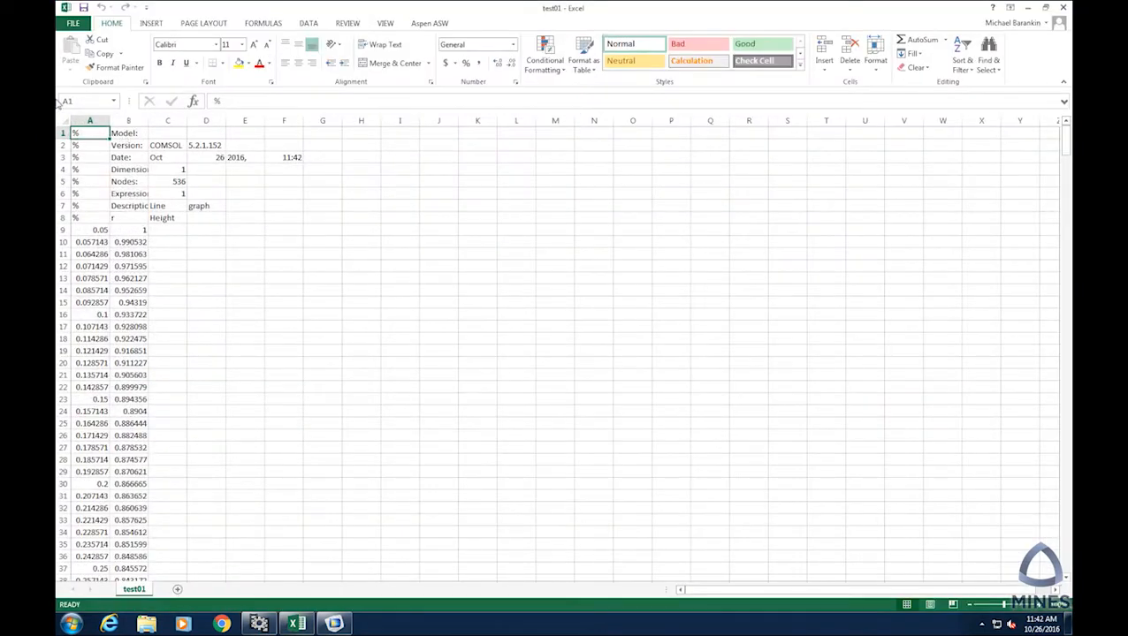
# Delete header rows 1 to 8 above the numeric data in the test01 sheet.
pyautogui.moveTo(92, 229); pyautogui.dragTo(128, 230)
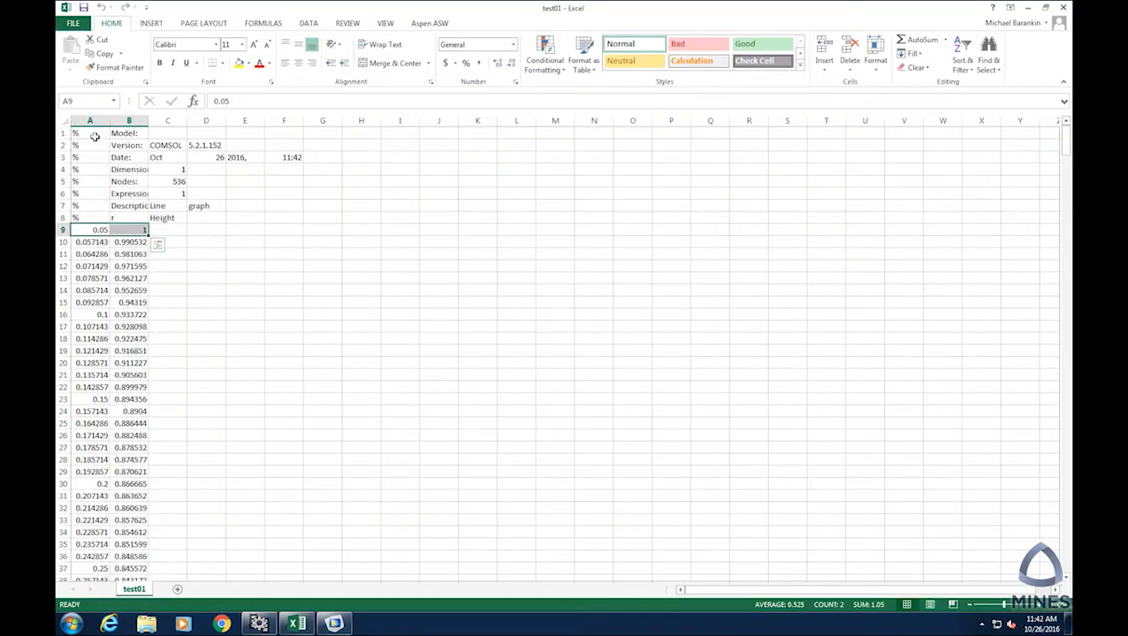
pyautogui.moveTo(61, 132); pyautogui.dragTo(61, 217)
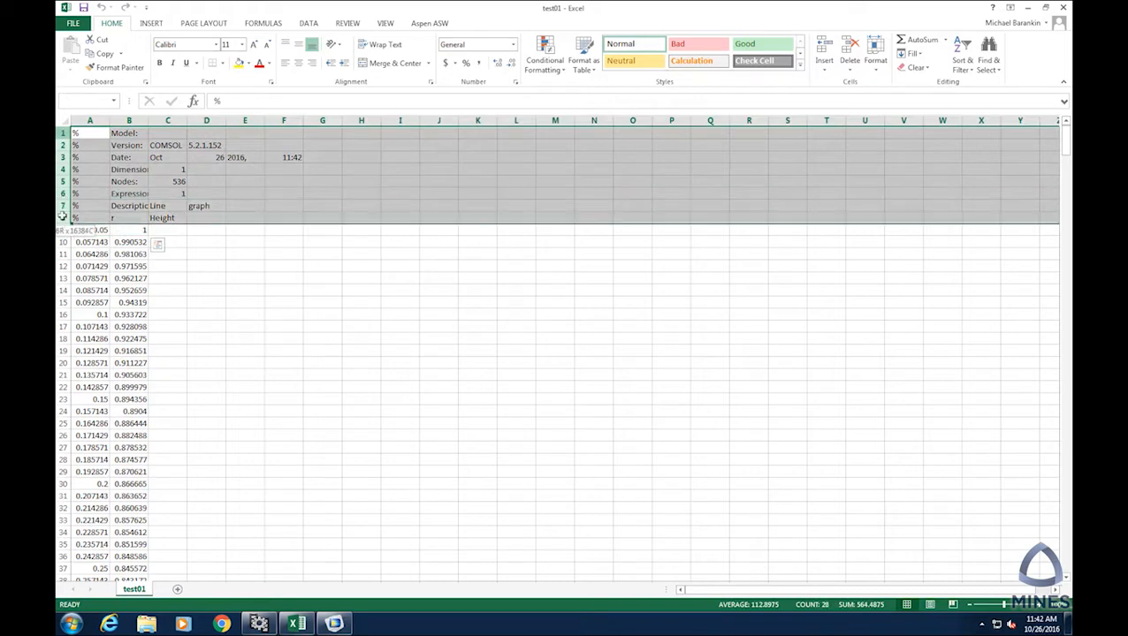
pyautogui.hotkey('ctrl', '-')
pyautogui.click(106, 278)
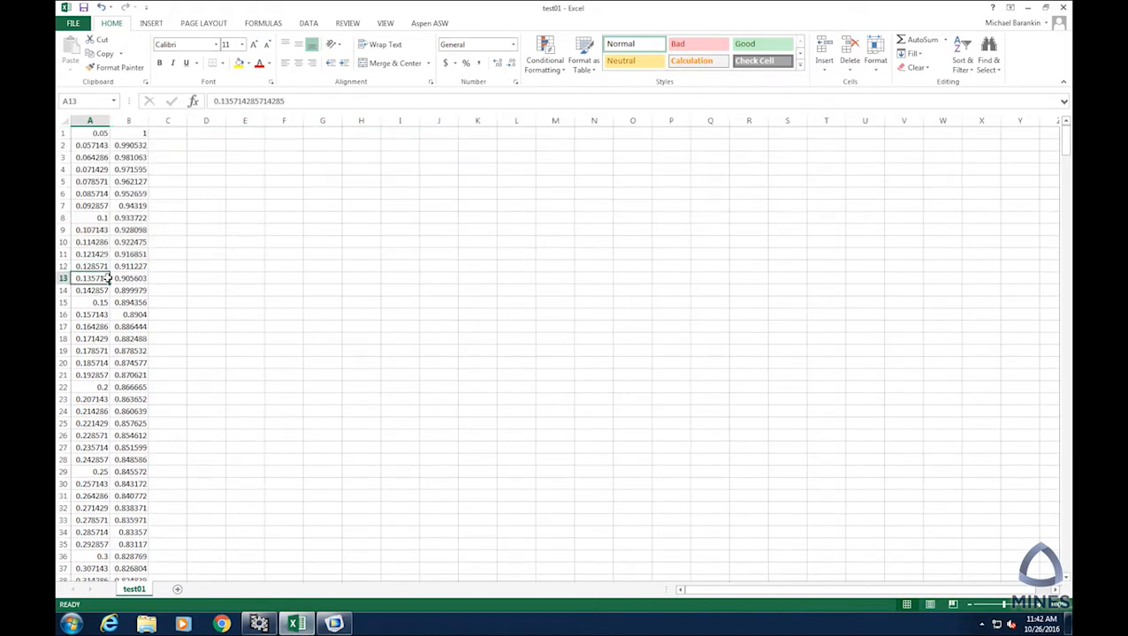
# Locate where the second curve's data begins in columns A and B and select its first row, A135:B135.
pyautogui.scroll(-18, 106, 277)
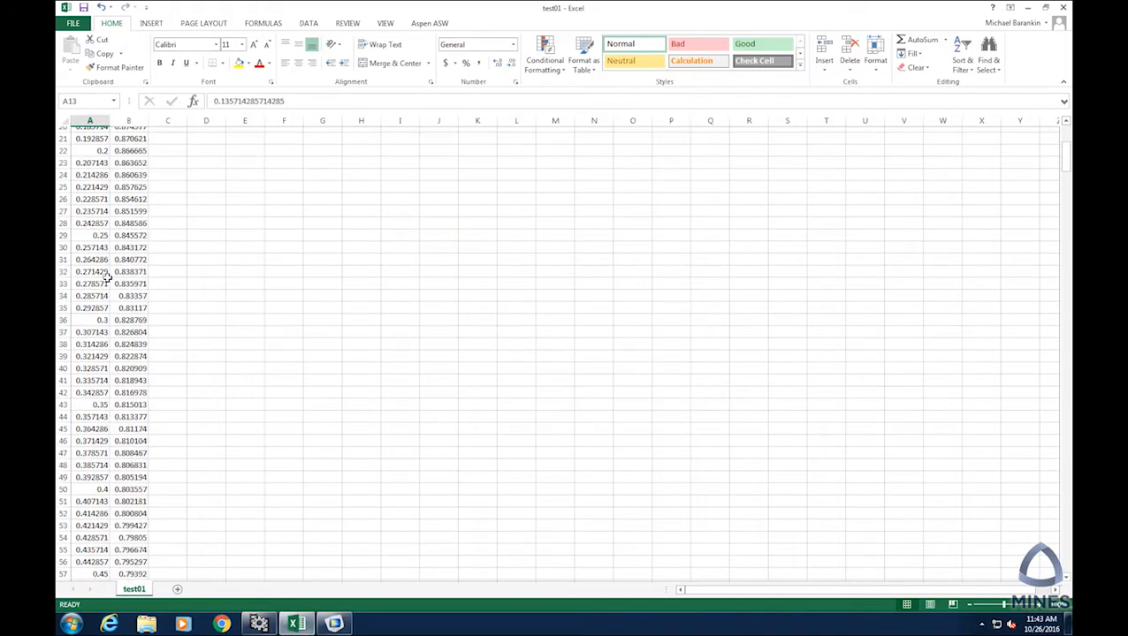
pyautogui.scroll(-20, 106, 277)
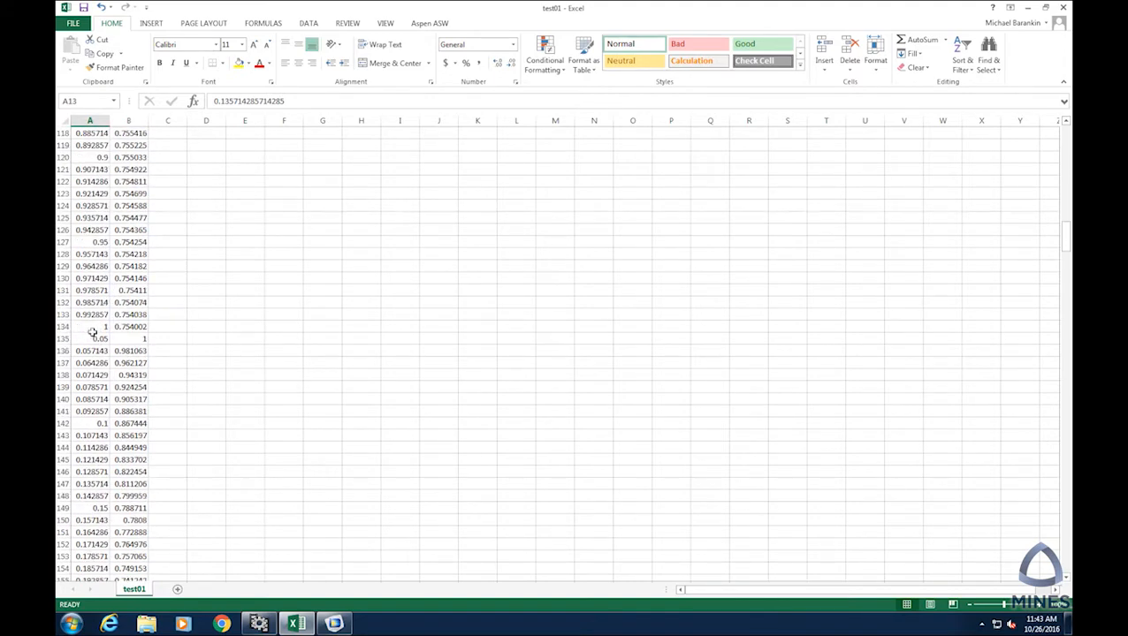
pyautogui.moveTo(92, 327); pyautogui.dragTo(130, 340)
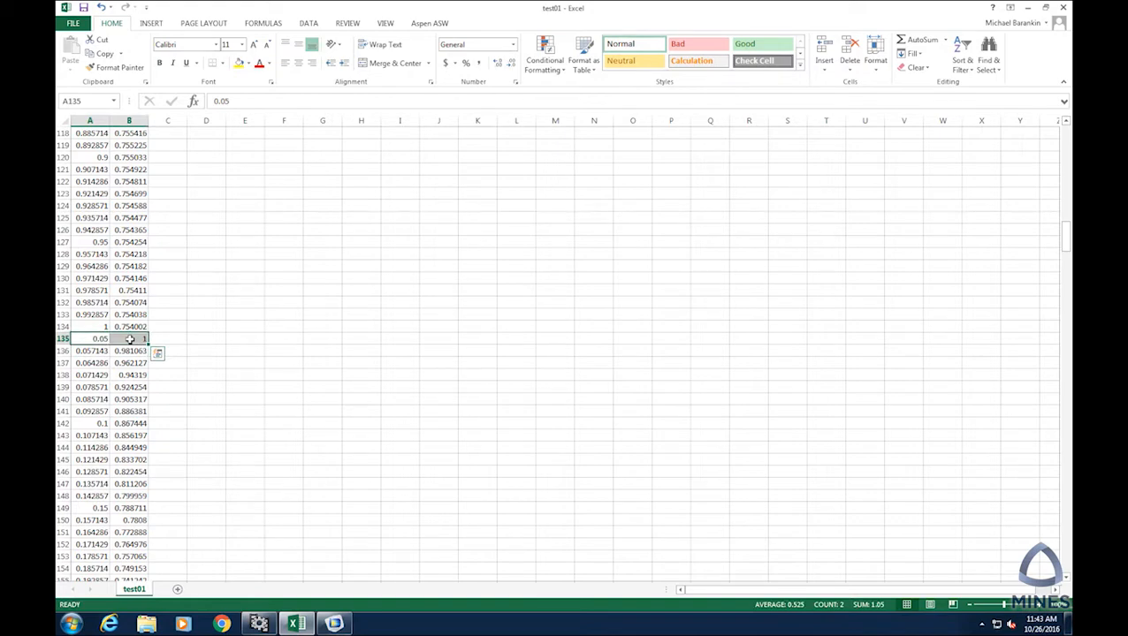
# Move all data from A135:B135 downward into columns C and D, starting at C1.
pyautogui.hotkey('ctrl', 'shift', 'Down')
pyautogui.hotkey('ctrl', 'x')
pyautogui.hotkey('ctrl', 'Up')
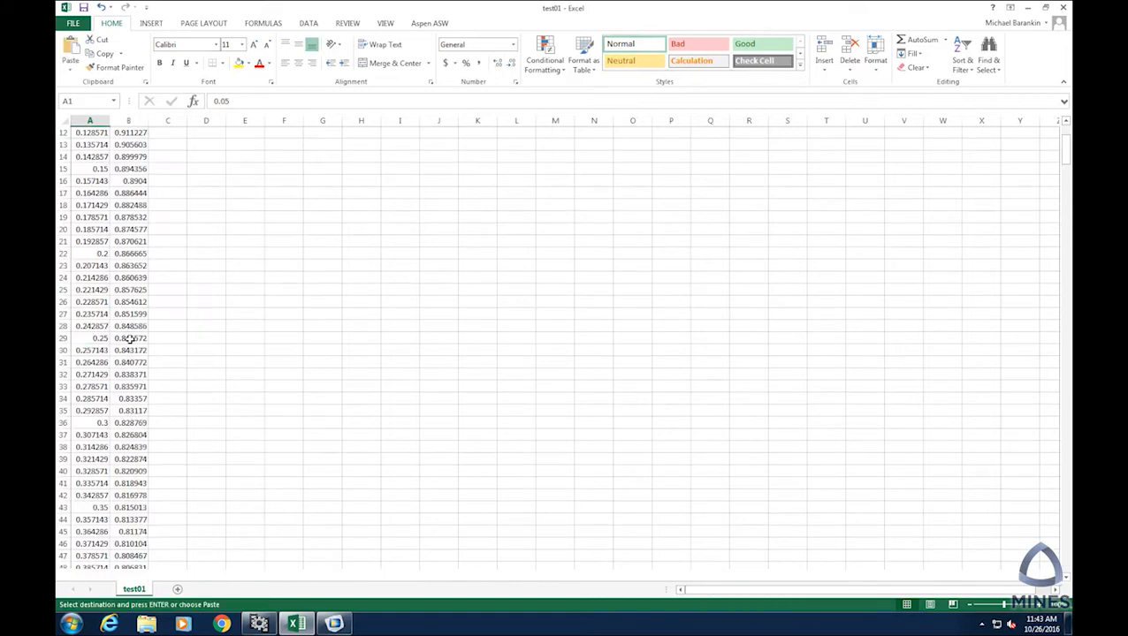
pyautogui.press('Right')
pyautogui.press('Right')
pyautogui.hotkey('ctrl', 'v')
# Move the remaining curve data from C135:D135 downward into columns E and F, starting at E1.
pyautogui.press('Left')
pyautogui.hotkey('ctrl', 'Down')
pyautogui.press('Right')
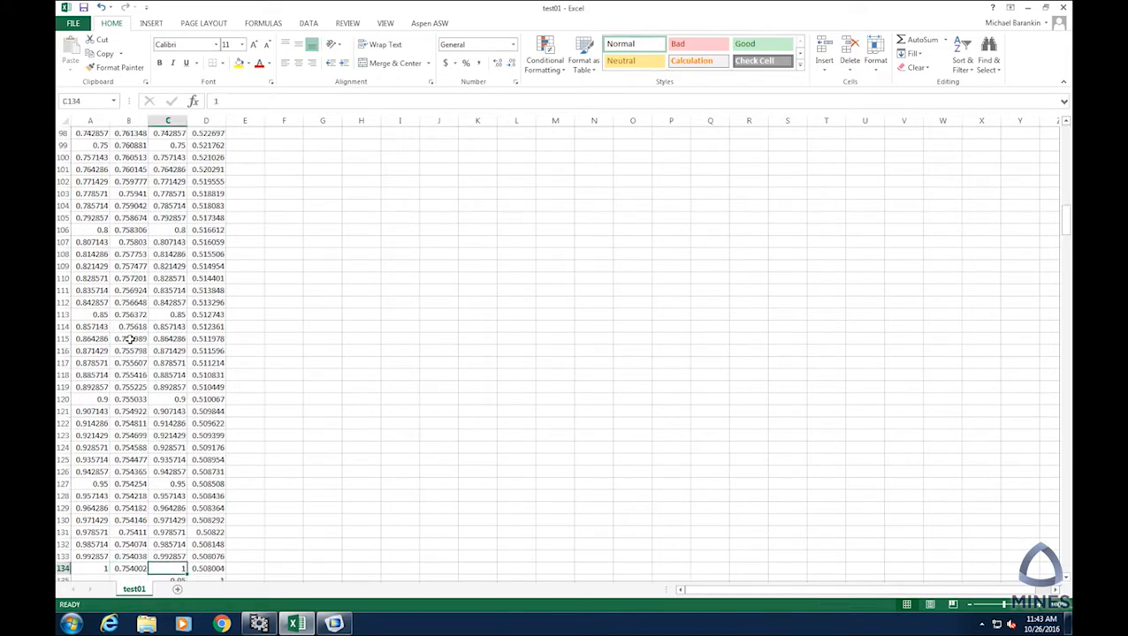
pyautogui.press('Down')
pyautogui.hotkey('shift', 'Right')
pyautogui.hotkey('ctrl', 'shift', 'Down')
pyautogui.hotkey('ctrl', 'x')
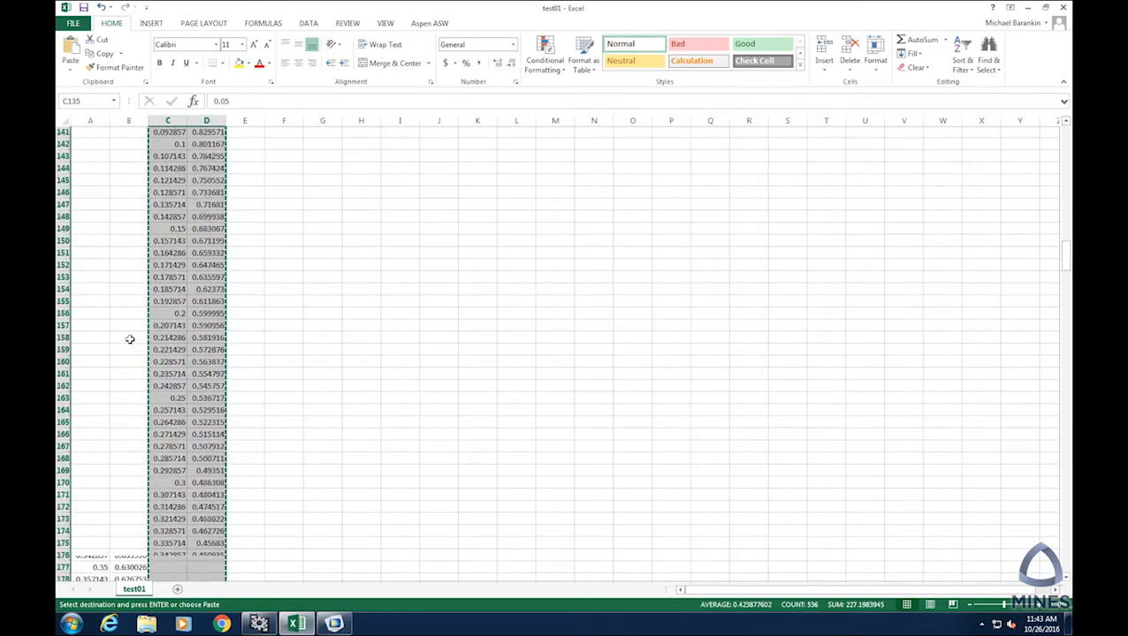
pyautogui.hotkey('ctrl', 'Up')
pyautogui.press('Right')
pyautogui.press('Right')
pyautogui.hotkey('ctrl', 'v')
# Move the last curve's data from E135:F135 downward into columns G and H, starting at G1.
pyautogui.press('Left')
pyautogui.hotkey('ctrl', 'Down')
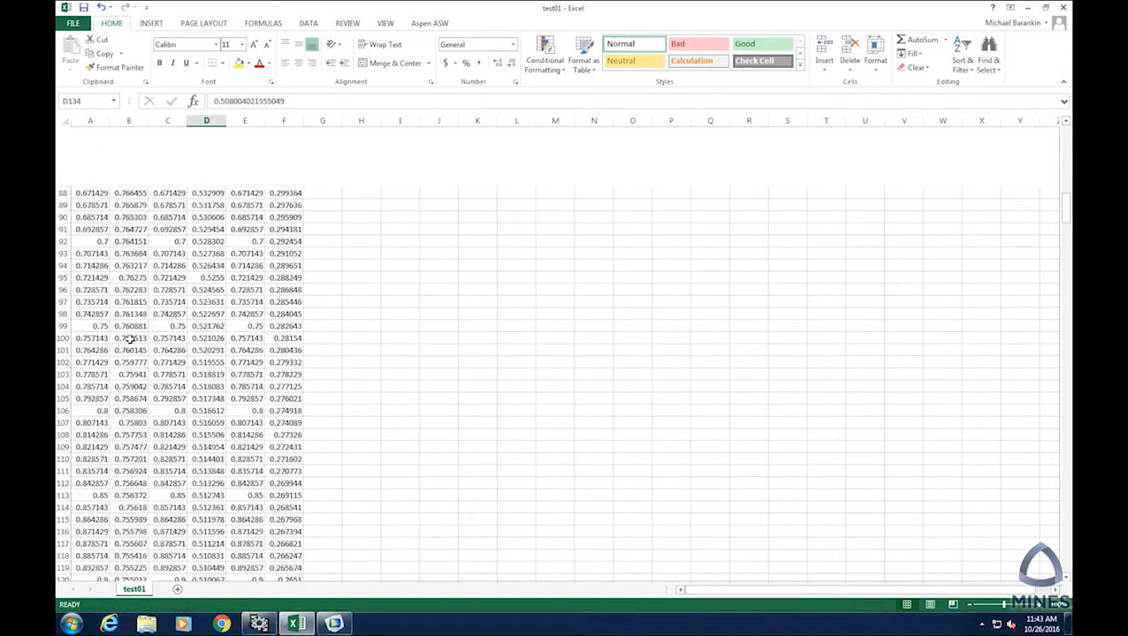
pyautogui.press('Right')
pyautogui.press('Down')
pyautogui.hotkey('shift', 'Right')
pyautogui.hotkey('ctrl', 'shift', 'Down')
pyautogui.hotkey('ctrl', 'x')
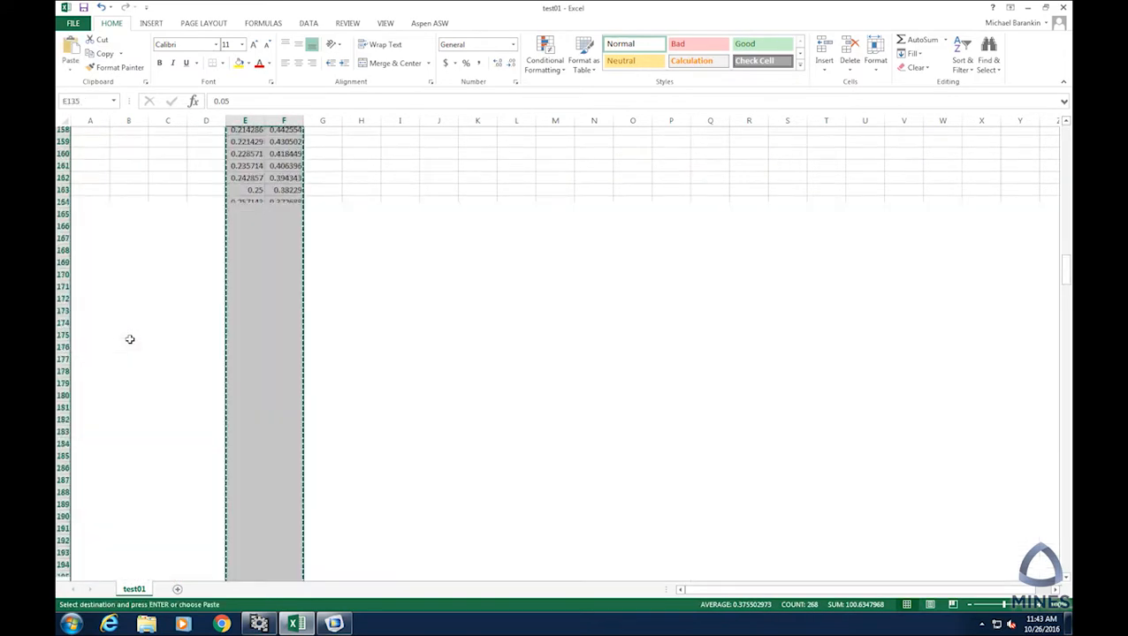
pyautogui.hotkey('ctrl', 'Up')
pyautogui.press('Right')
pyautogui.press('Right')
pyautogui.hotkey('ctrl', 'v')
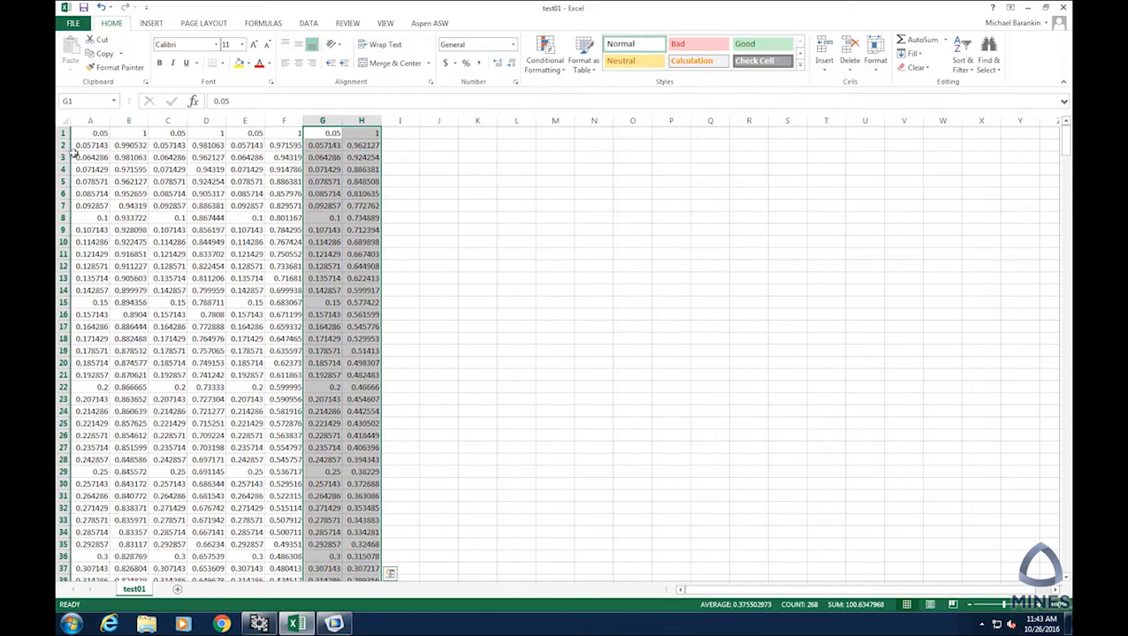
# Compare the r-coordinates in rows 129 to 133 across columns A, C, E and G.
pyautogui.press('Left')
pyautogui.hotkey('ctrl', 'Down')
pyautogui.press('Down')
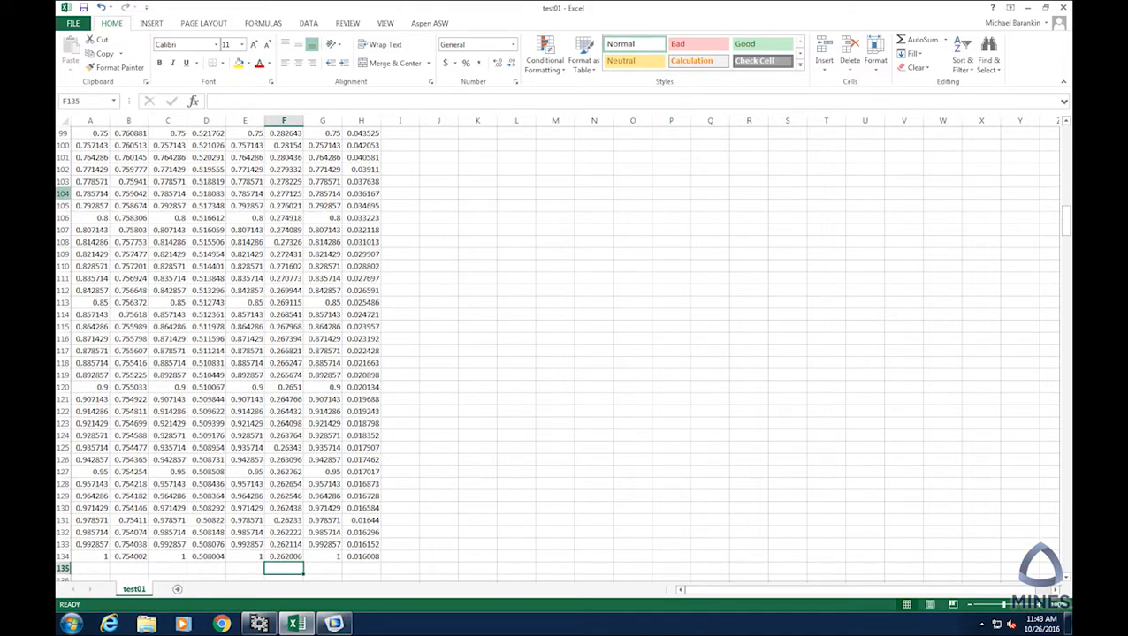
pyautogui.moveTo(93, 496); pyautogui.dragTo(91, 542)
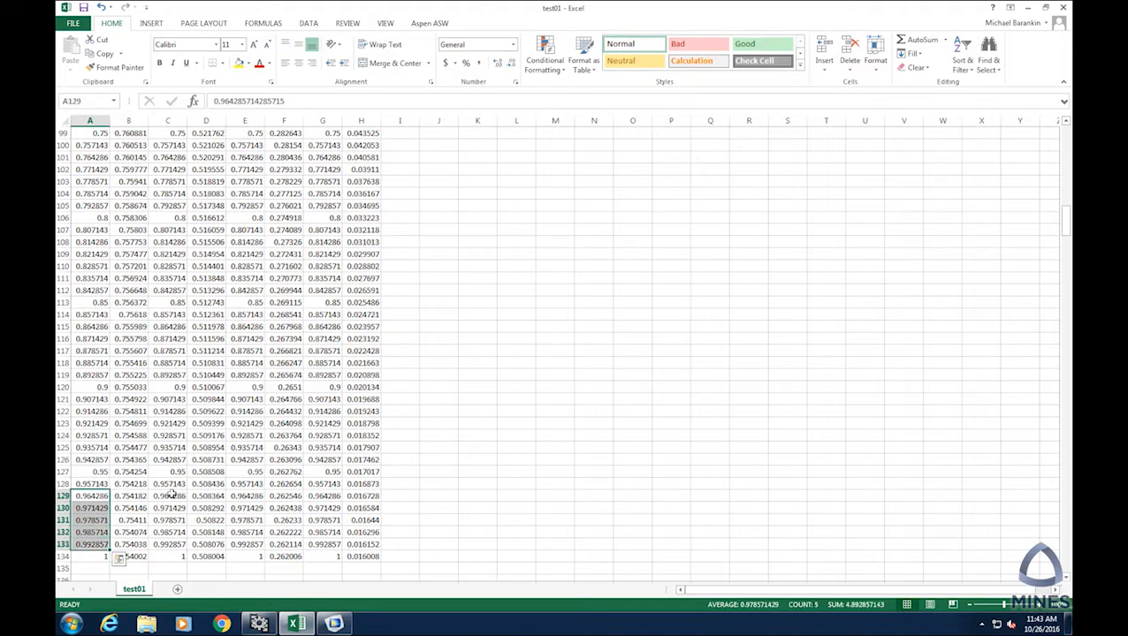
pyautogui.keyDown('ctrl'); pyautogui.moveTo(171, 496); pyautogui.dragTo(172, 544); pyautogui.keyUp('ctrl')
pyautogui.keyDown('ctrl'); pyautogui.moveTo(247, 496); pyautogui.dragTo(263, 546); pyautogui.keyUp('ctrl')
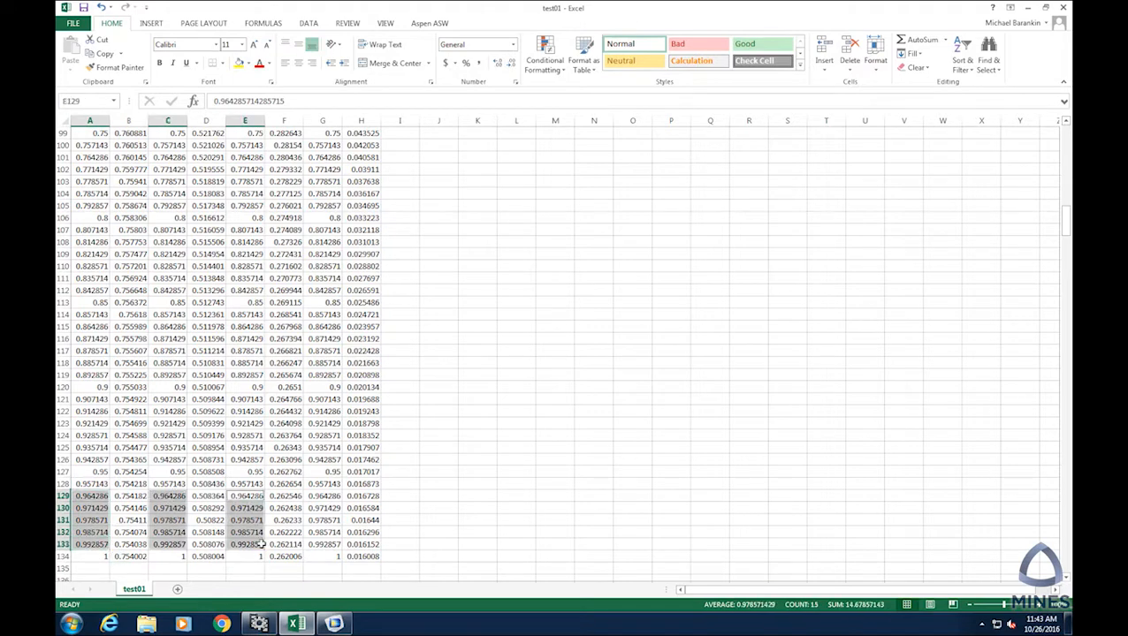
pyautogui.keyDown('ctrl'); pyautogui.moveTo(334, 495); pyautogui.dragTo(331, 546); pyautogui.keyUp('ctrl')
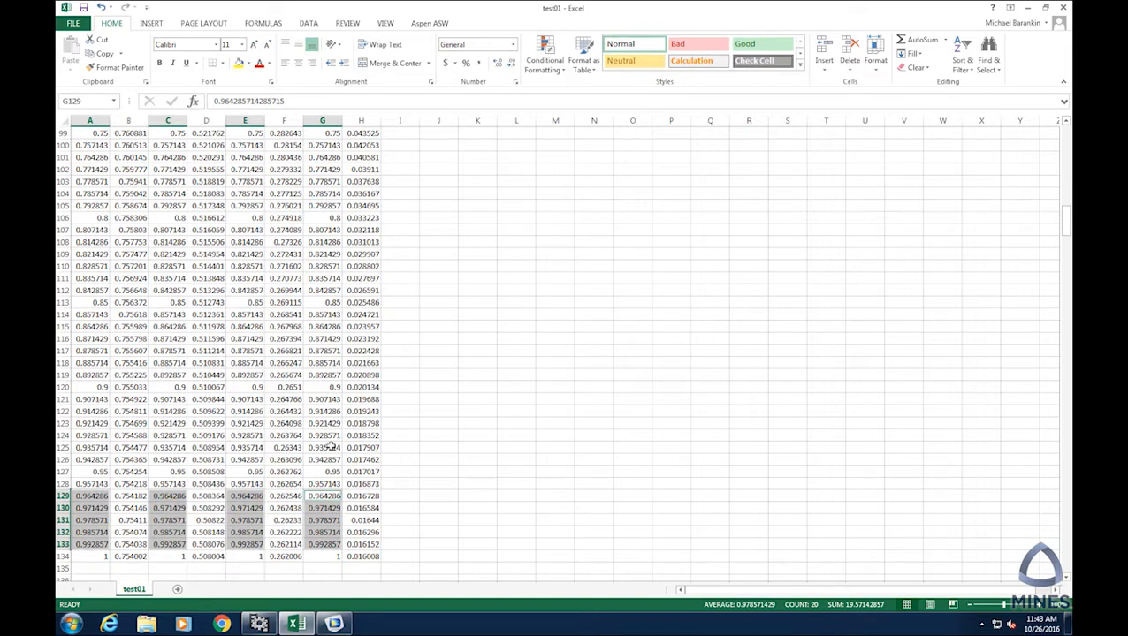
# Delete the duplicate r-coordinate columns C, E and G.
pyautogui.click(168, 121)
pyautogui.keyDown('ctrl'); pyautogui.click(245, 121); pyautogui.keyUp('ctrl')
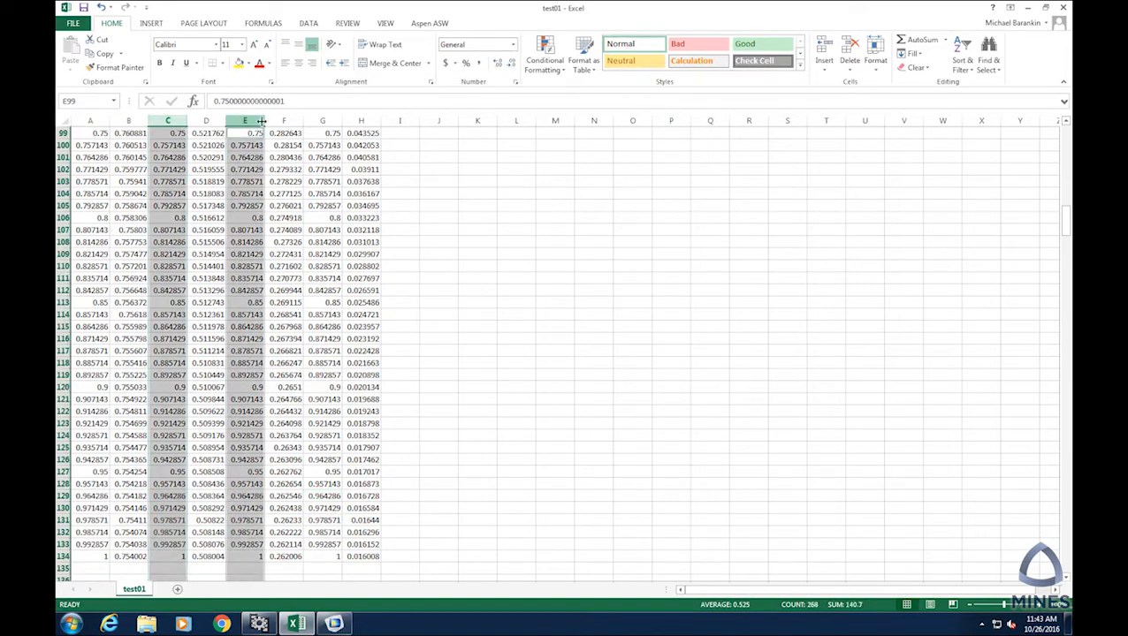
pyautogui.keyDown('ctrl'); pyautogui.click(323, 121); pyautogui.keyUp('ctrl')
pyautogui.rightClick(323, 122)
pyautogui.click(347, 223)
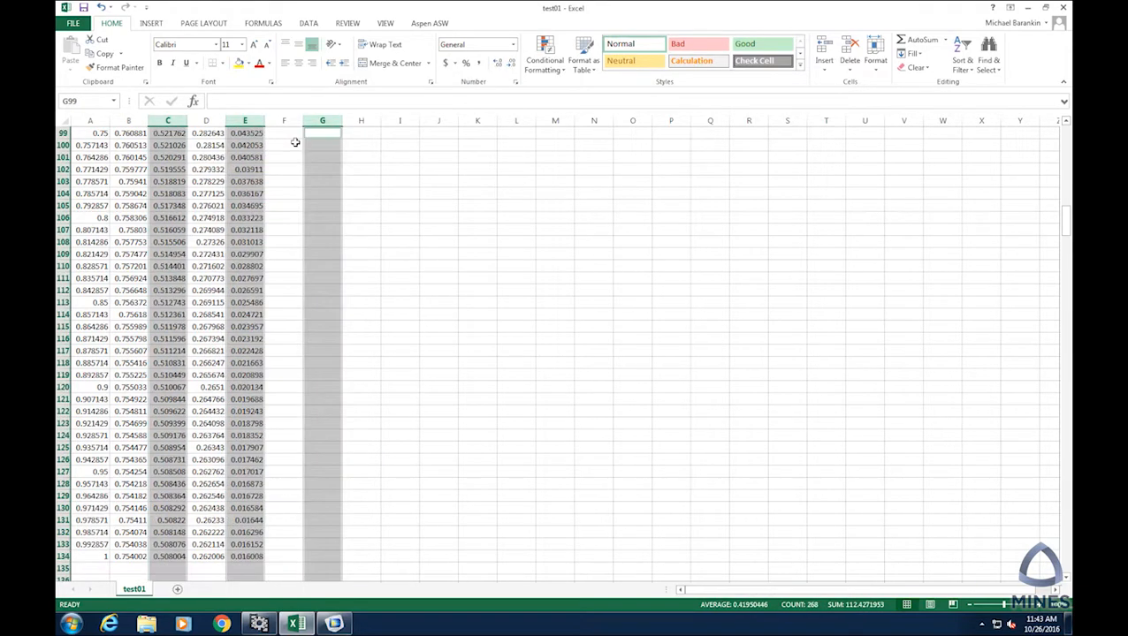
# Insert a smooth-line scatter chart without markers from columns A to E, and place it beside the data, clear of column F.
pyautogui.hotkey('ctrl', 'Home')
pyautogui.moveTo(89, 121); pyautogui.dragTo(248, 119)
pyautogui.click(151, 23)
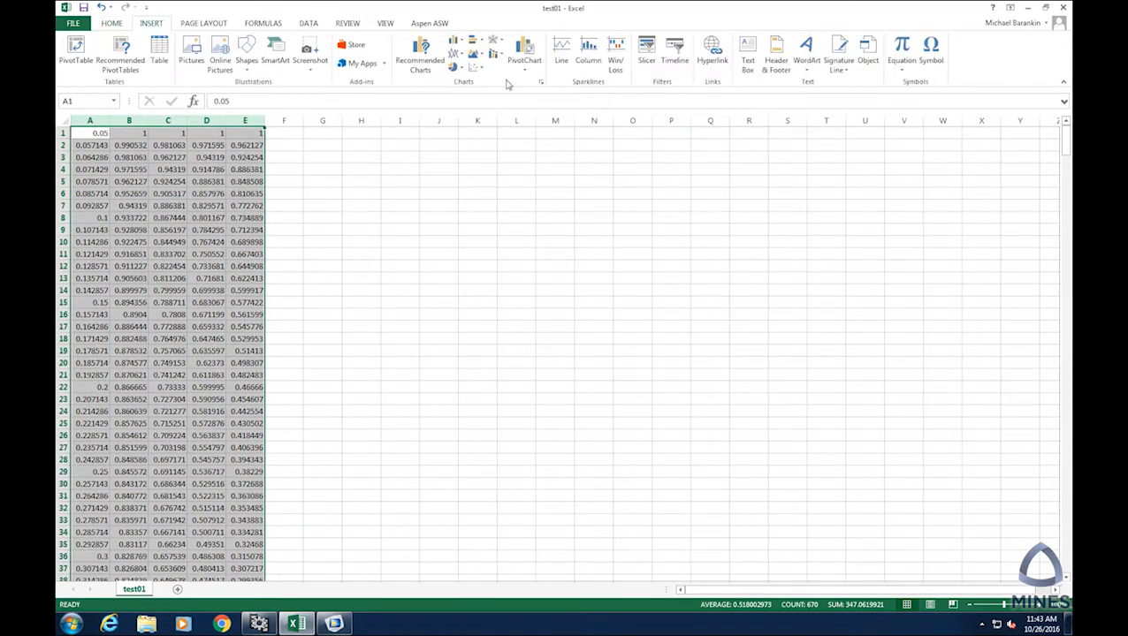
pyautogui.click(478, 69)
pyautogui.click(550, 107)
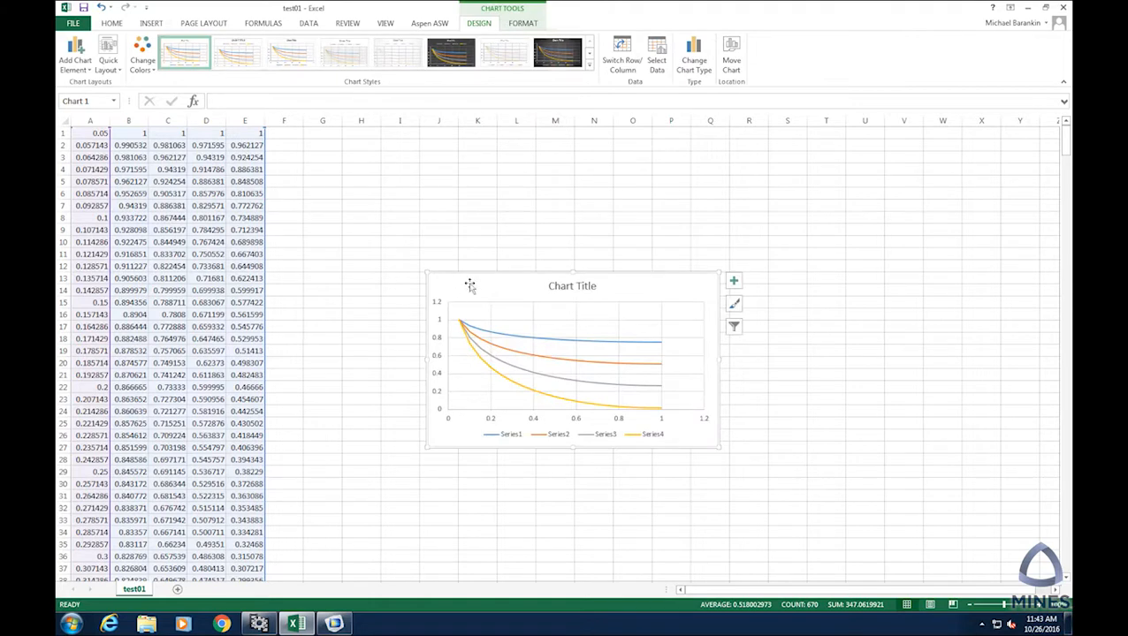
pyautogui.moveTo(469, 282); pyautogui.dragTo(347, 147)
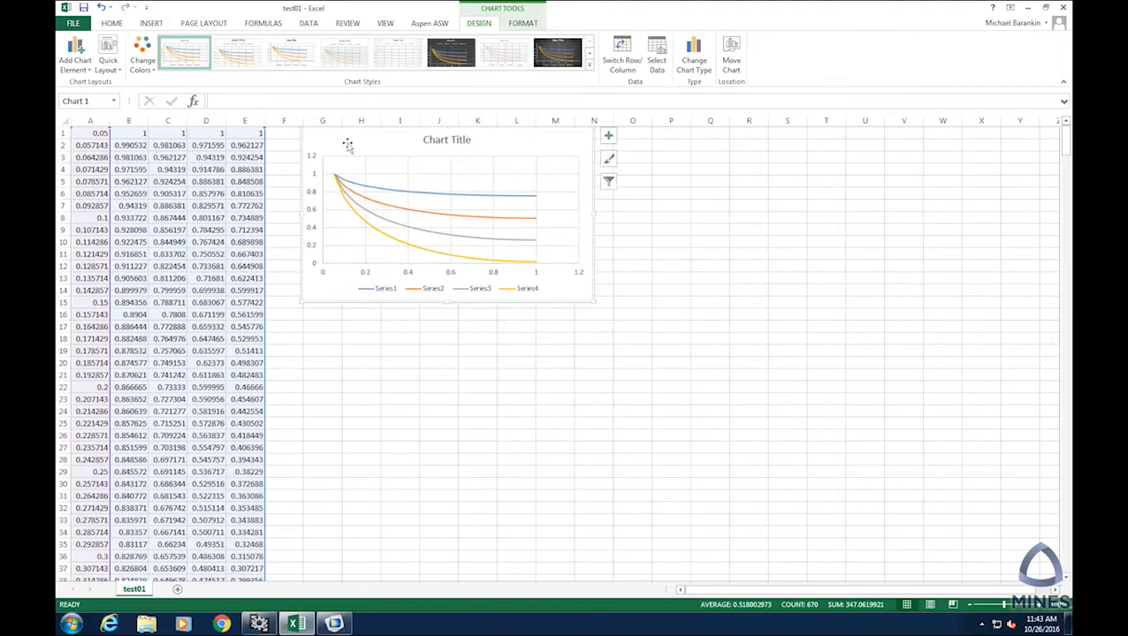
pyautogui.moveTo(347, 146); pyautogui.dragTo(397, 145)
# Enter "analytical solution here" in F1 and select the four cells F2:I2 below it.
pyautogui.click(290, 132)
pyautogui.write('an')
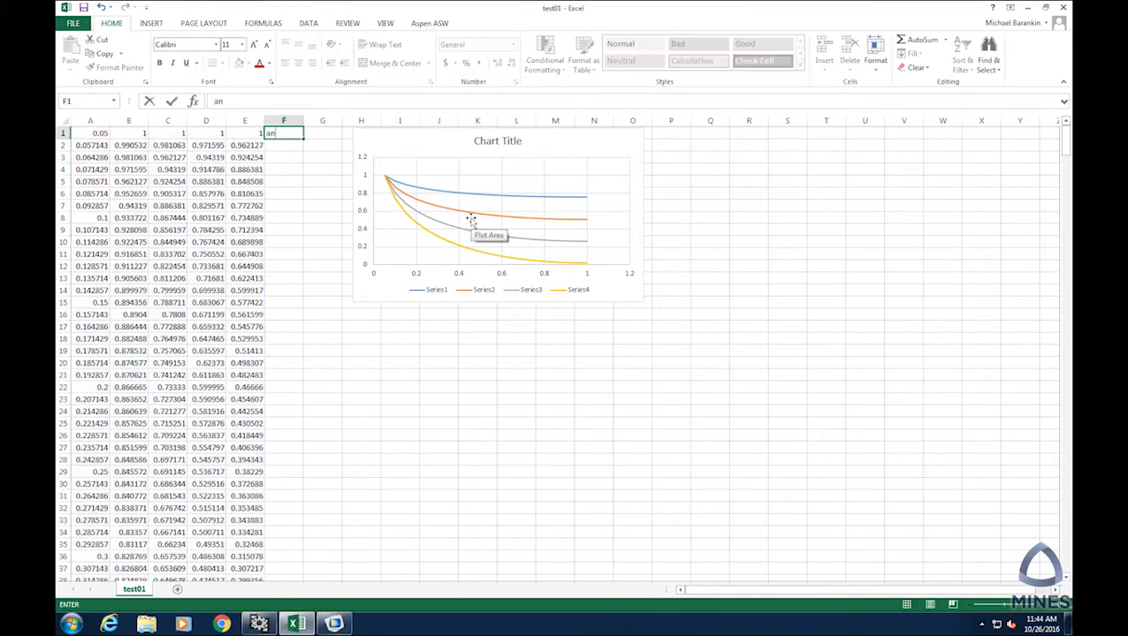
pyautogui.write('alytical solution here')
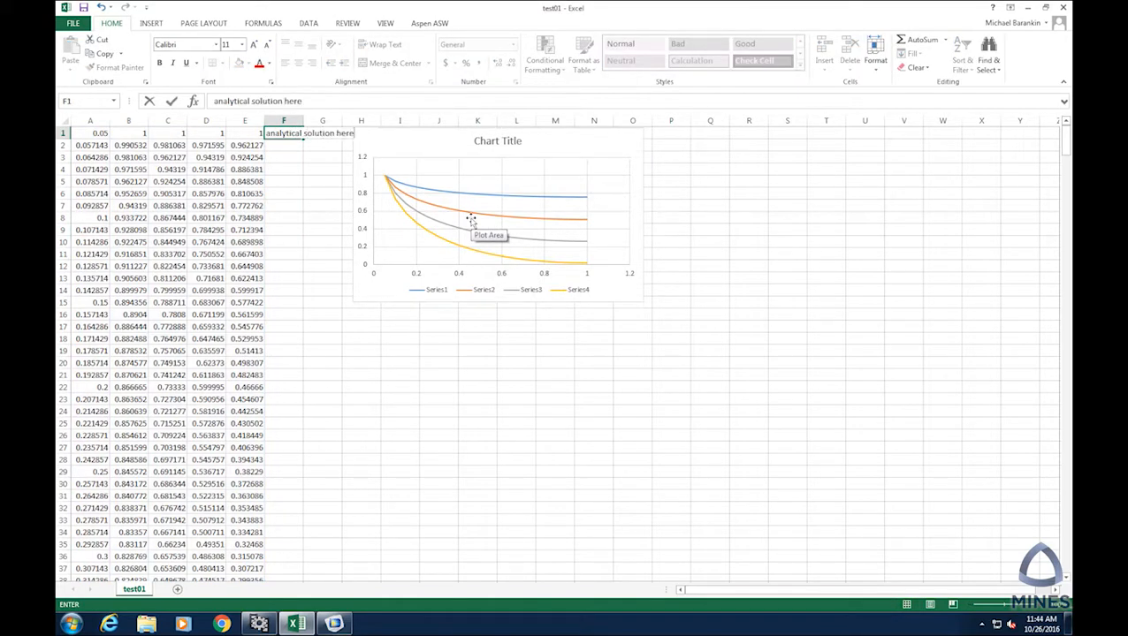
pyautogui.press('Return')
pyautogui.hotkey('shift', 'Right')
pyautogui.hotkey('shift', 'Right')
pyautogui.hotkey('shift', 'Right')
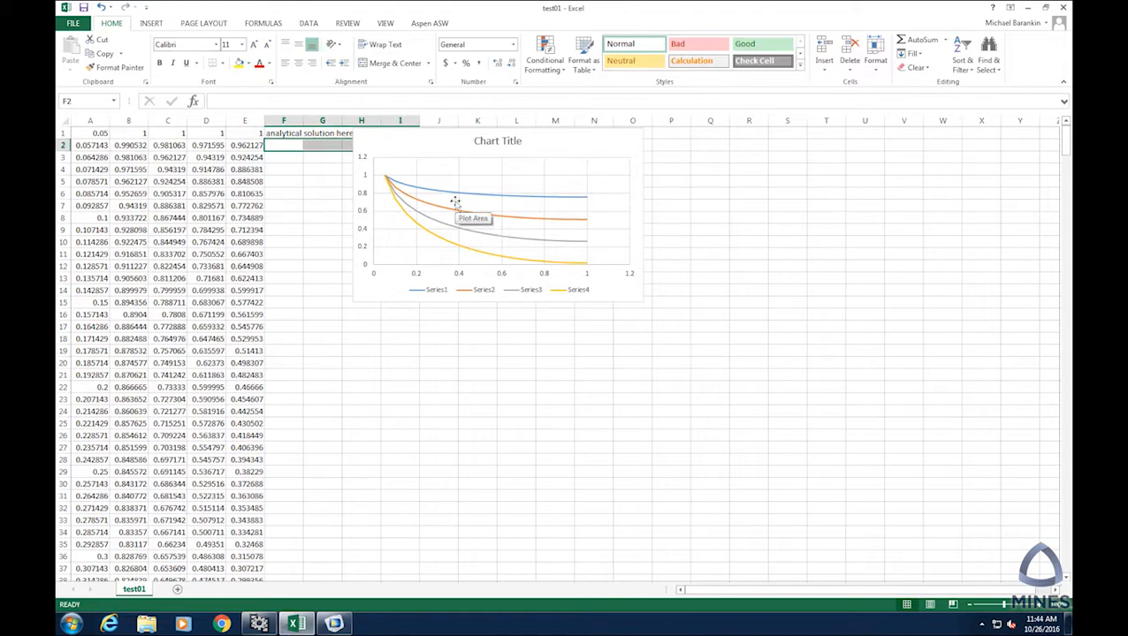
# Switch to COMSOL and add a Line Average derived value with its selection set to All domains.
pyautogui.click(1026, 7)
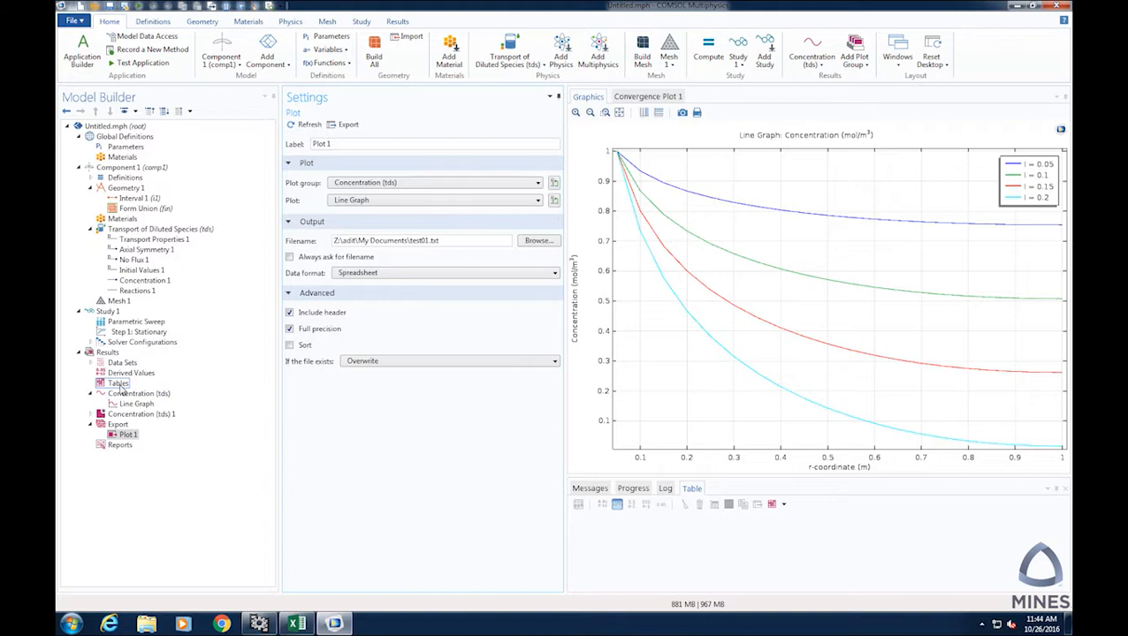
pyautogui.rightClick(121, 375)
pyautogui.moveTo(151, 385)
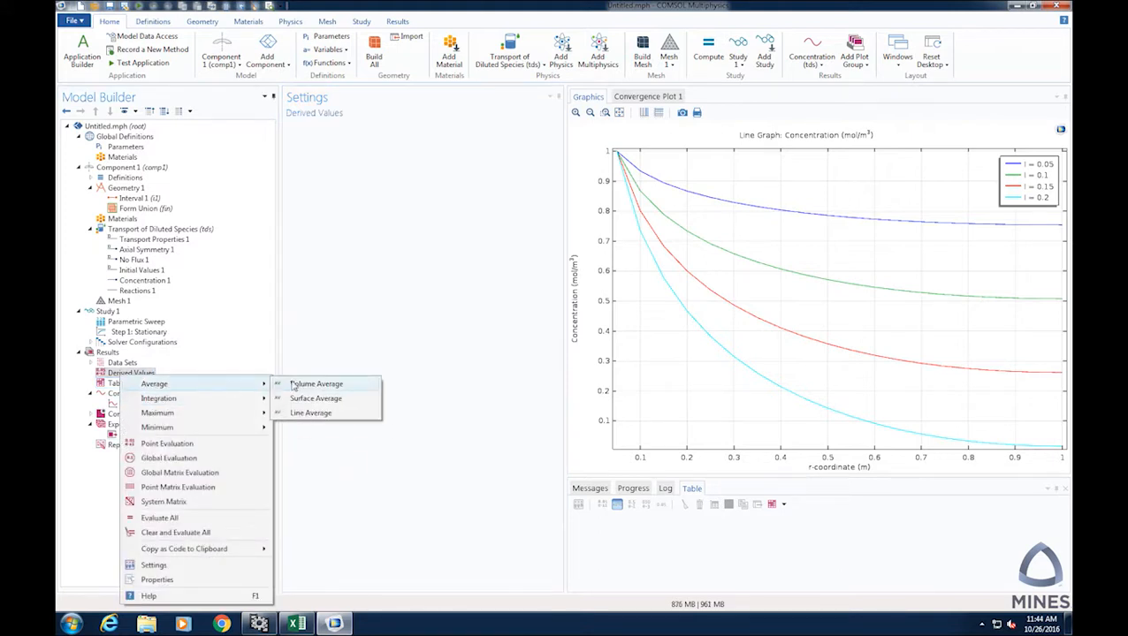
pyautogui.click(340, 415)
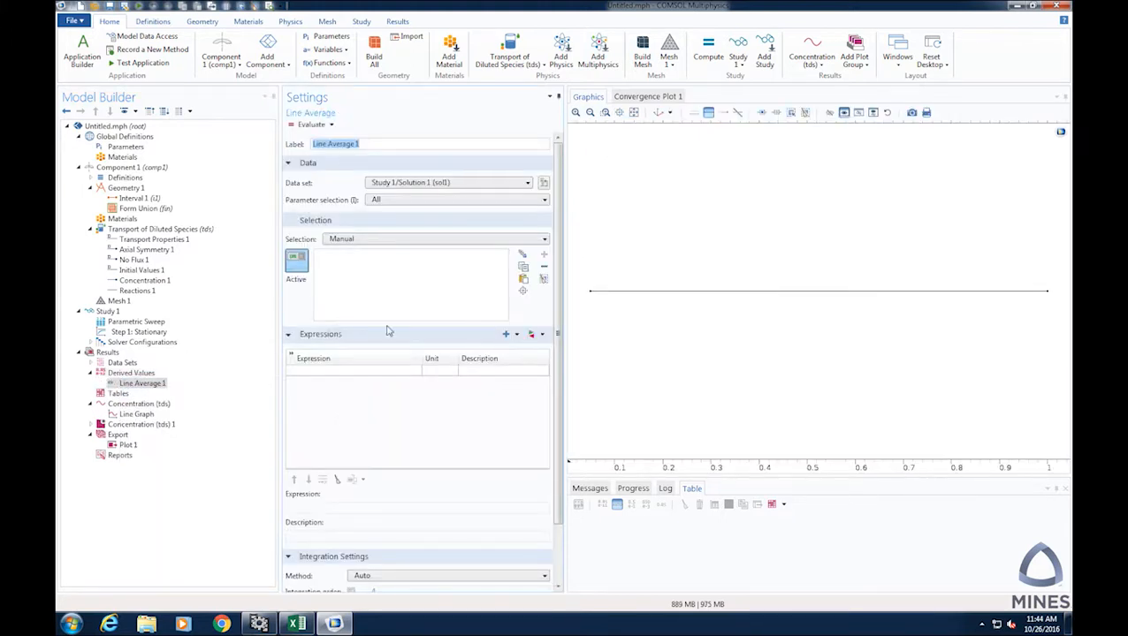
pyautogui.click(638, 292)
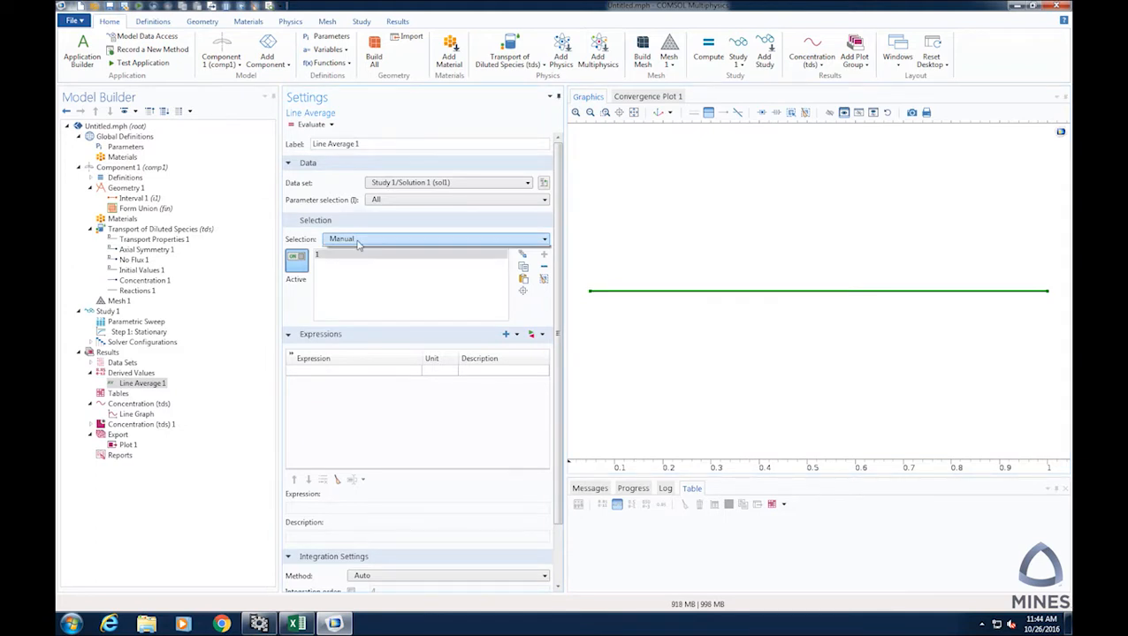
pyautogui.click(358, 246)
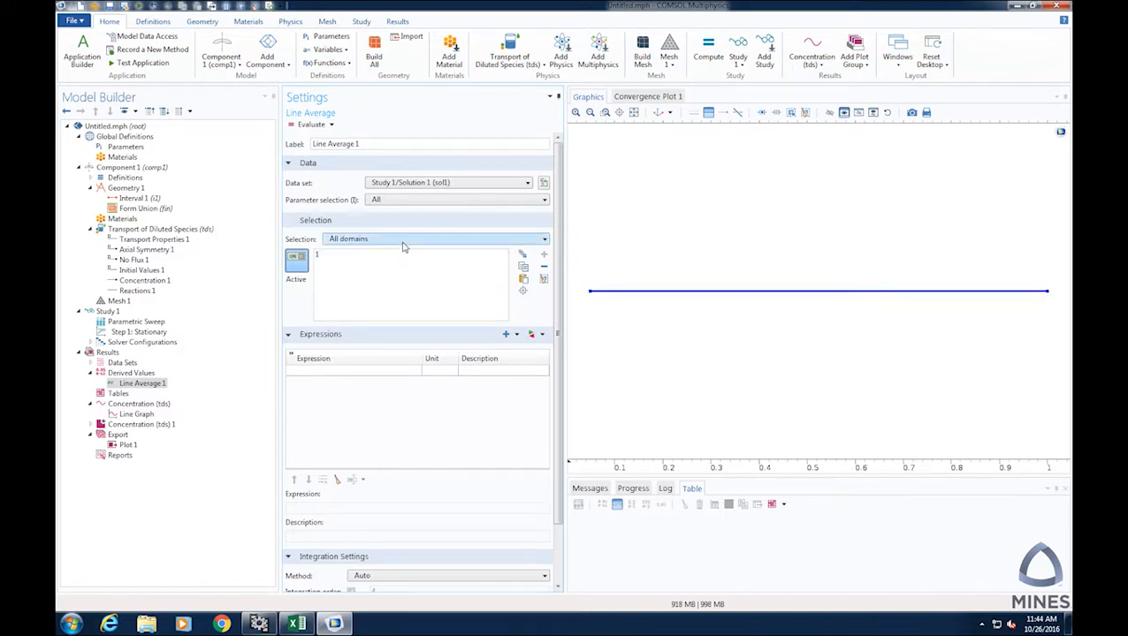
# Set the line average's expression to the concentration c.
pyautogui.click(353, 377)
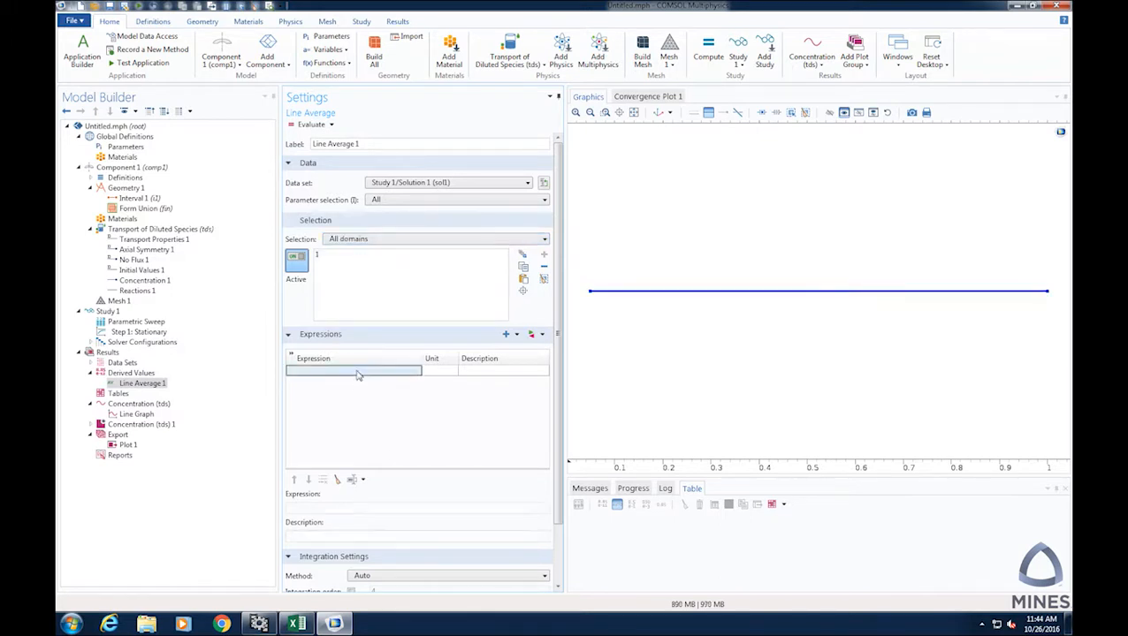
pyautogui.write('c')
pyautogui.click(484, 372)
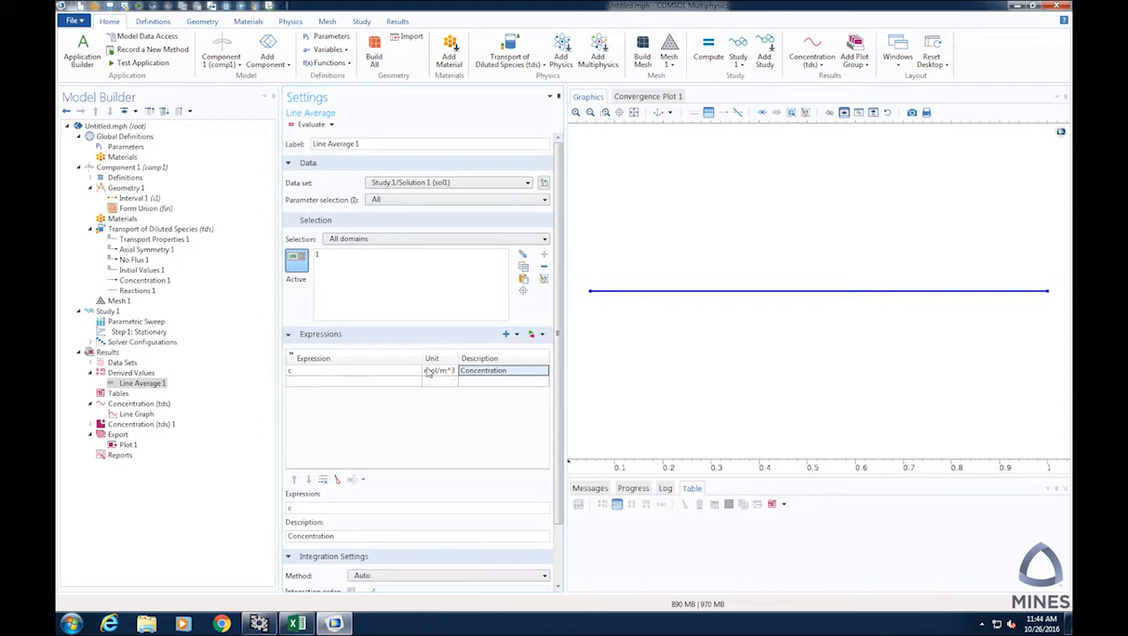
# Enable Compute surface integral for the line average, evaluate it, and select the resulting table values.
pyautogui.moveTo(555, 289); pyautogui.dragTo(557, 364)
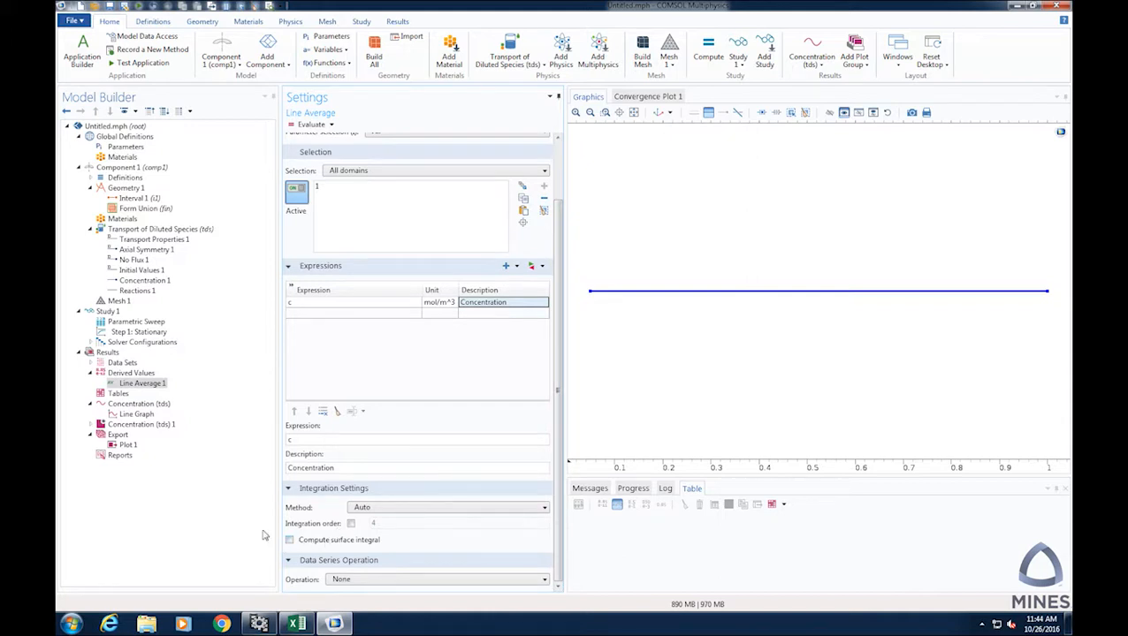
pyautogui.click(289, 540)
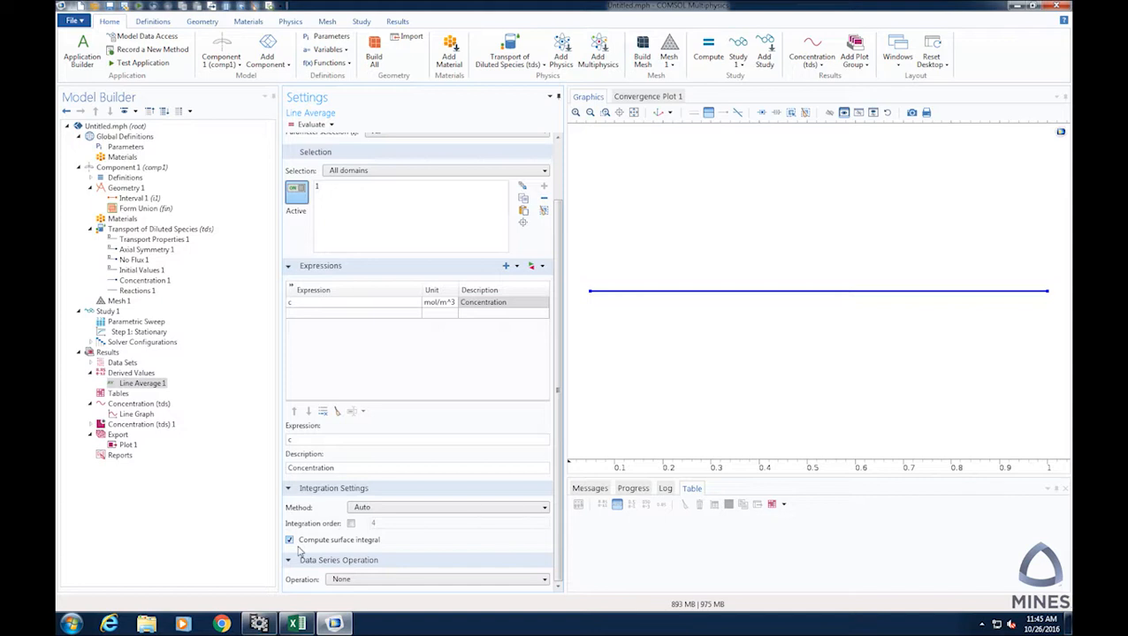
pyautogui.click(310, 123)
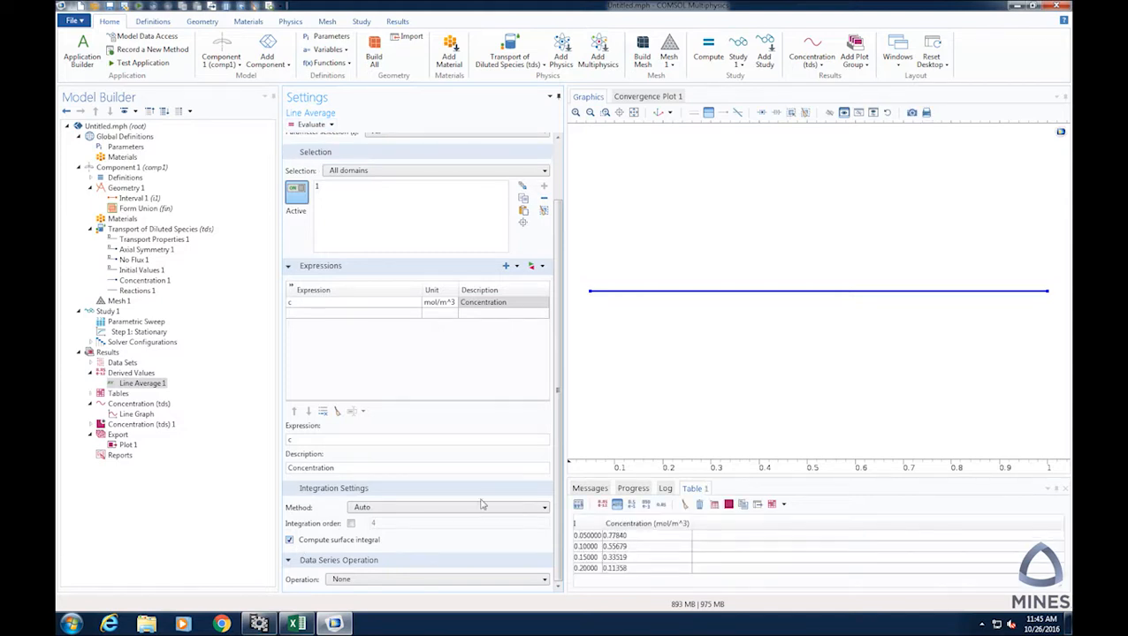
pyautogui.moveTo(616, 535); pyautogui.dragTo(615, 568)
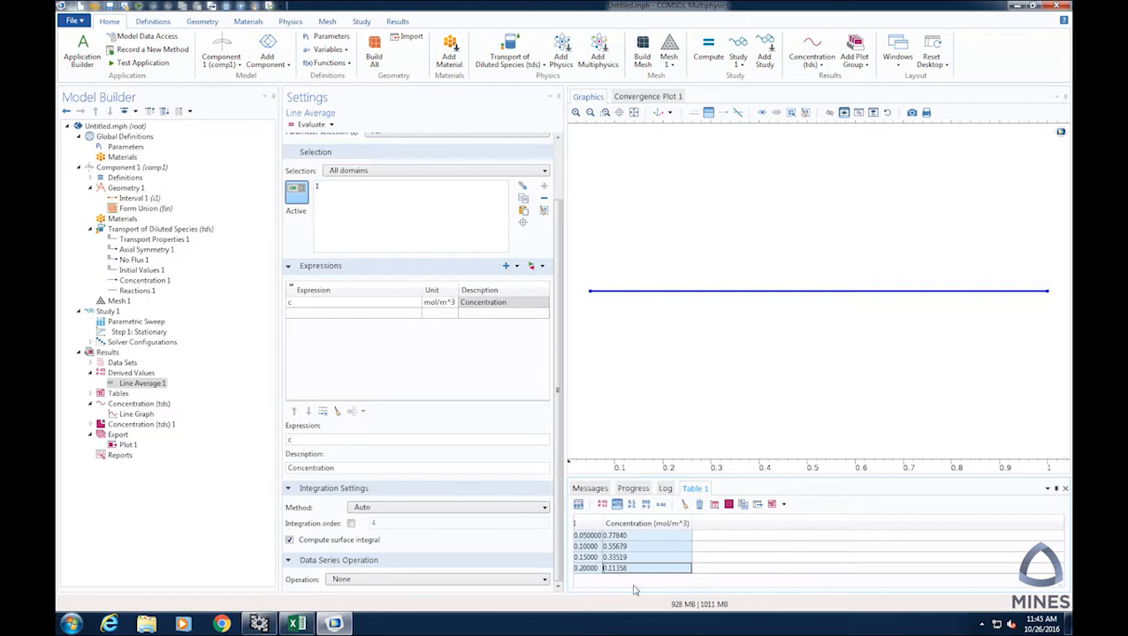
# Evaluate the line average again with Compute surface integral disabled, and turn that option back on.
pyautogui.click(353, 540)
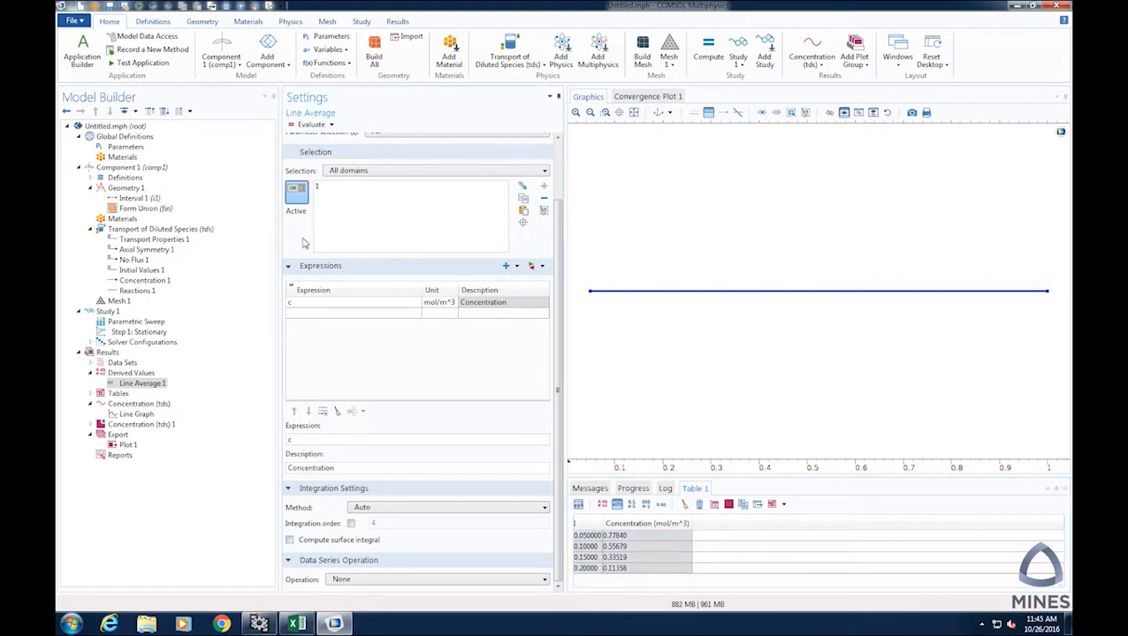
pyautogui.click(310, 126)
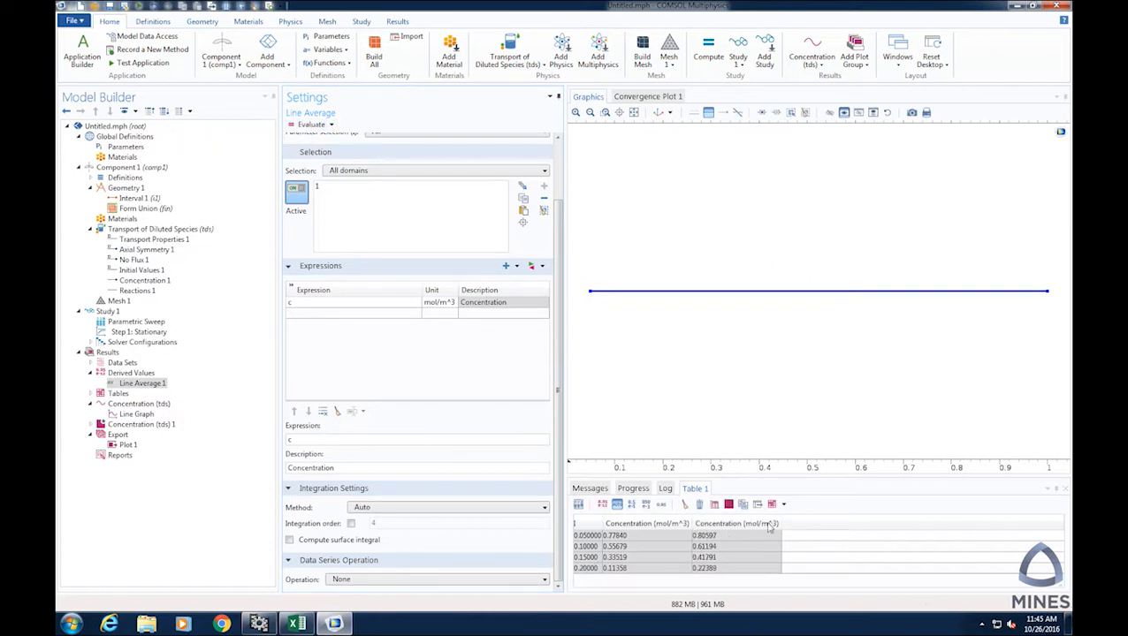
pyautogui.click(306, 541)
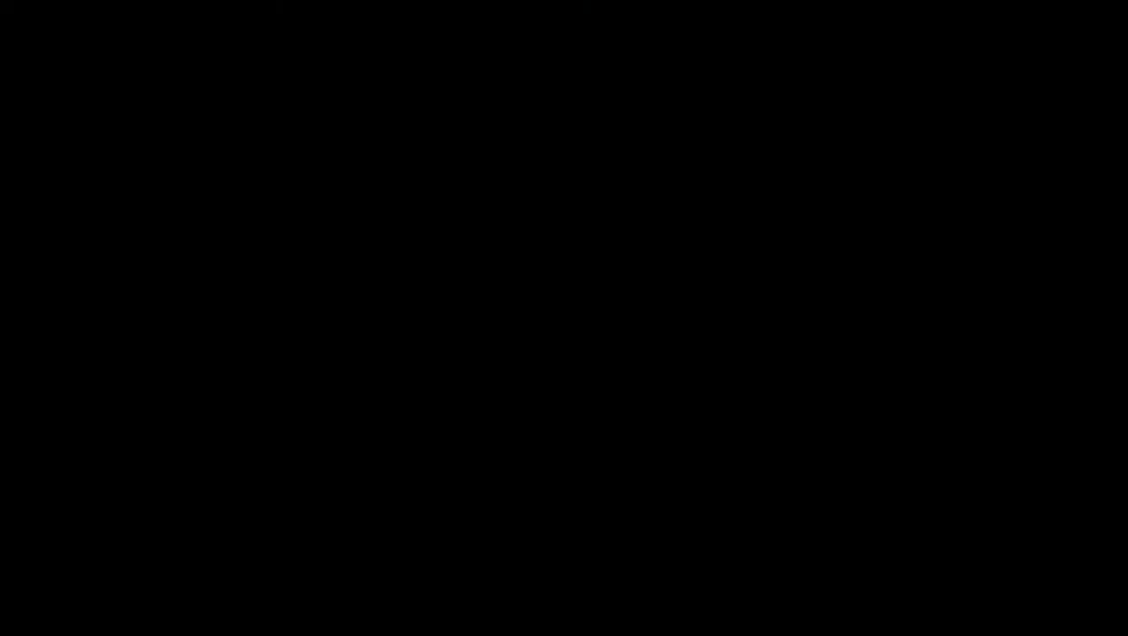